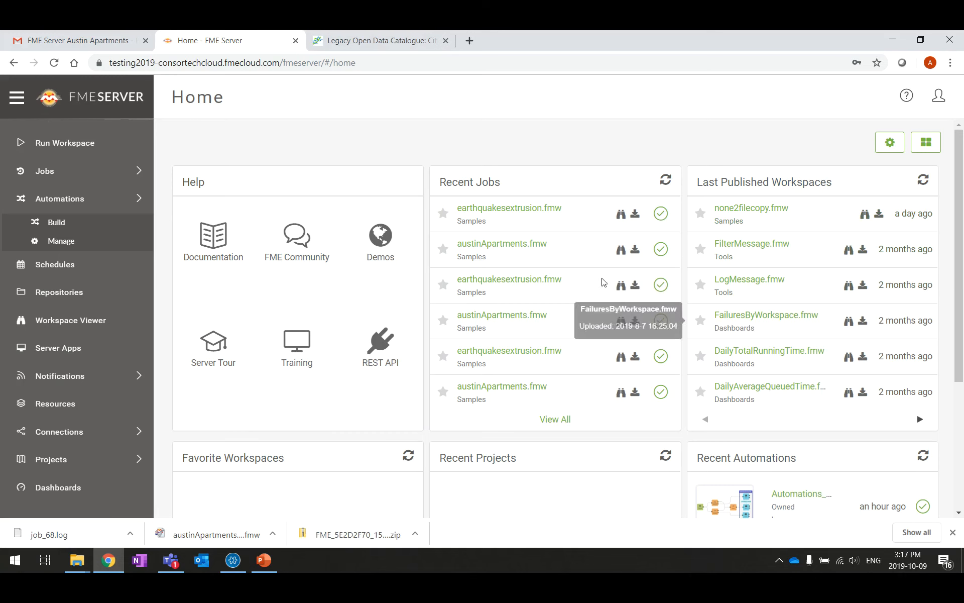
Run austinApartments.fmw from the Samples repository with the Data Download service
scroll(523, 211, "down", 4)
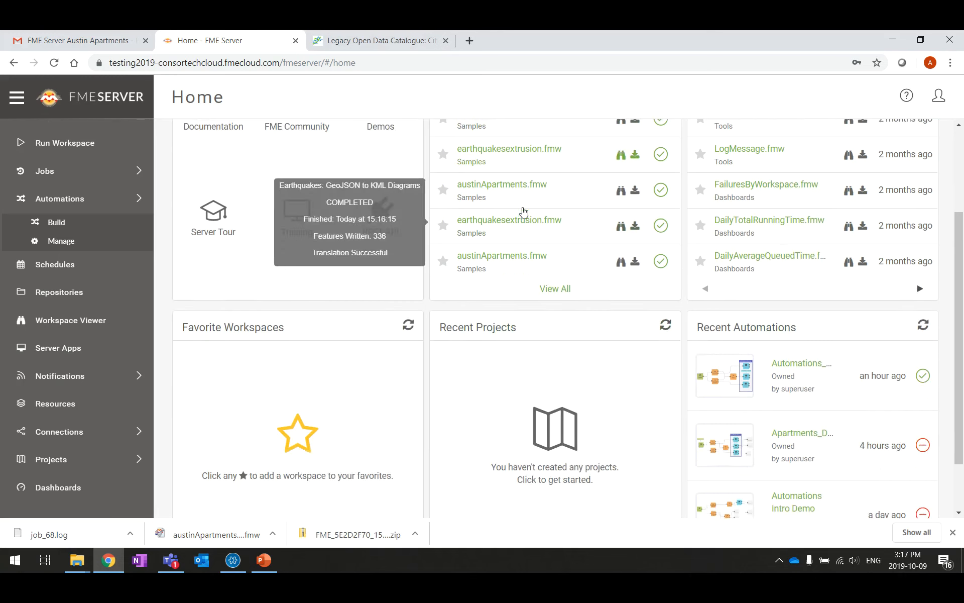
scroll(522, 212, "up", 4)
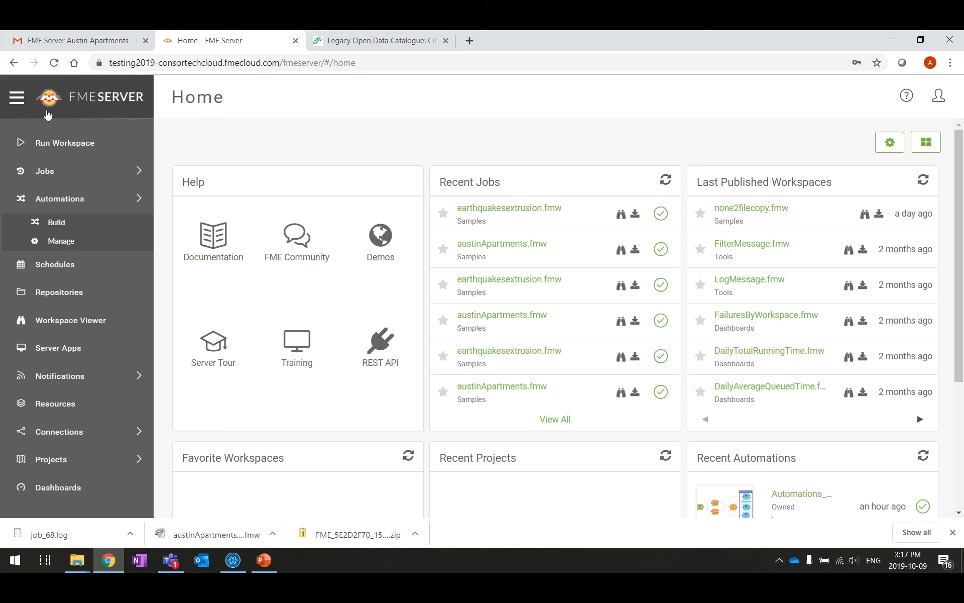
left_click(76, 146)
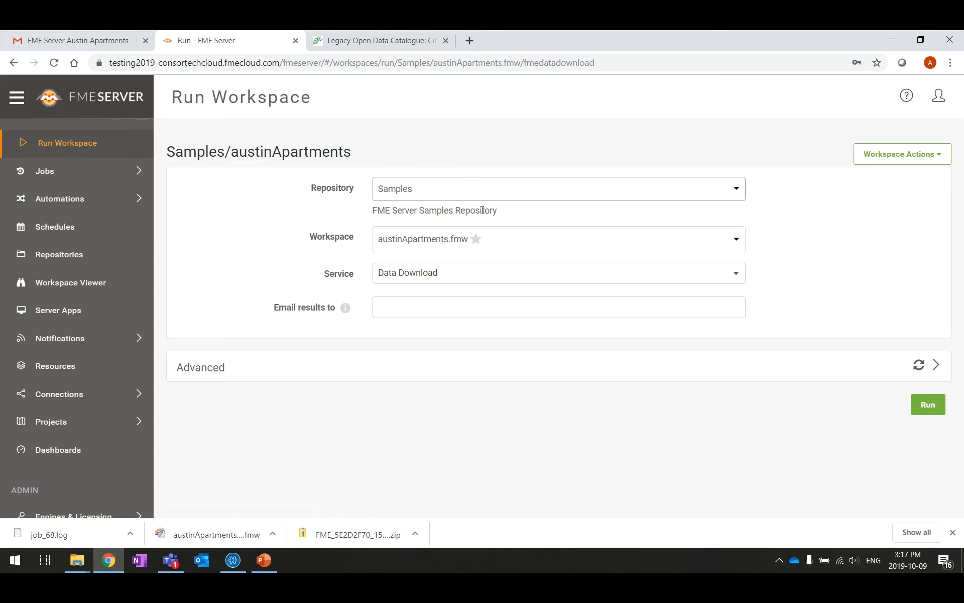
left_click(443, 195)
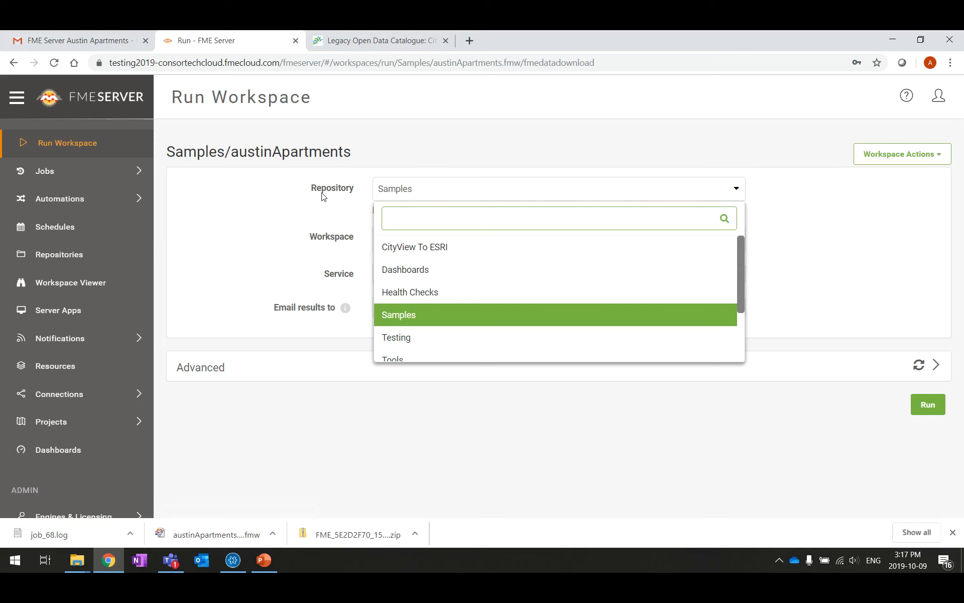
left_click(437, 316)
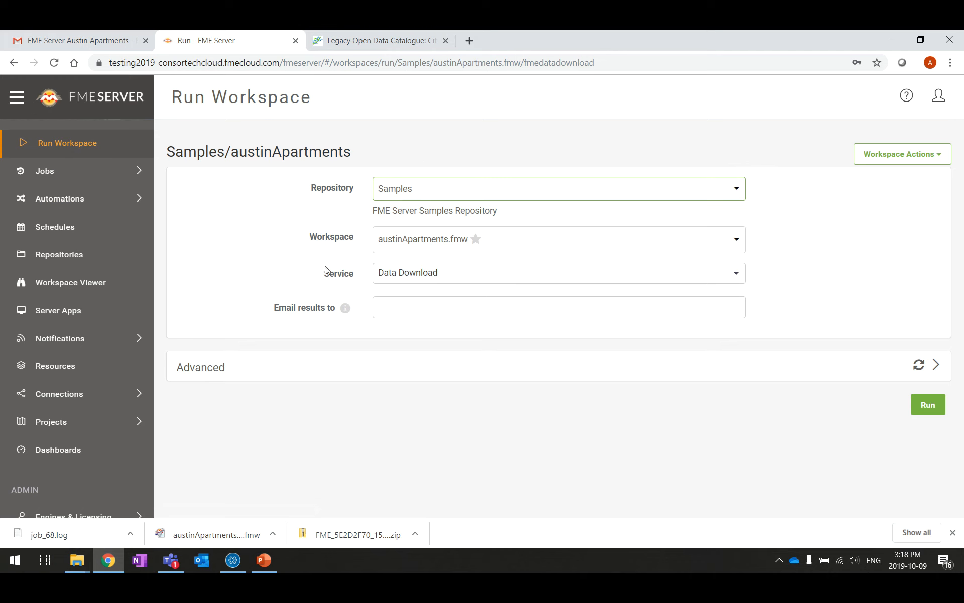
left_click(421, 275)
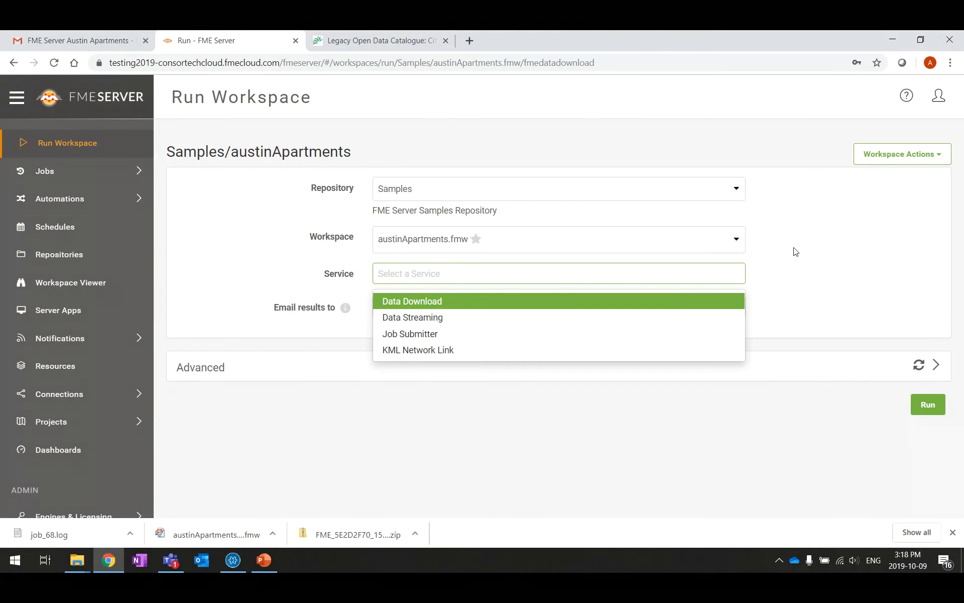
left_click(781, 272)
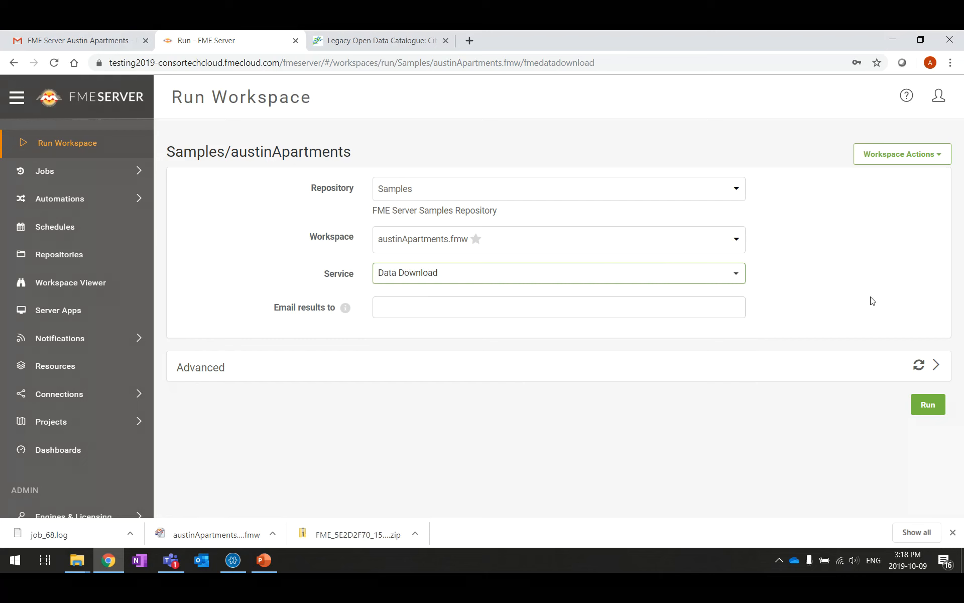
left_click(929, 405)
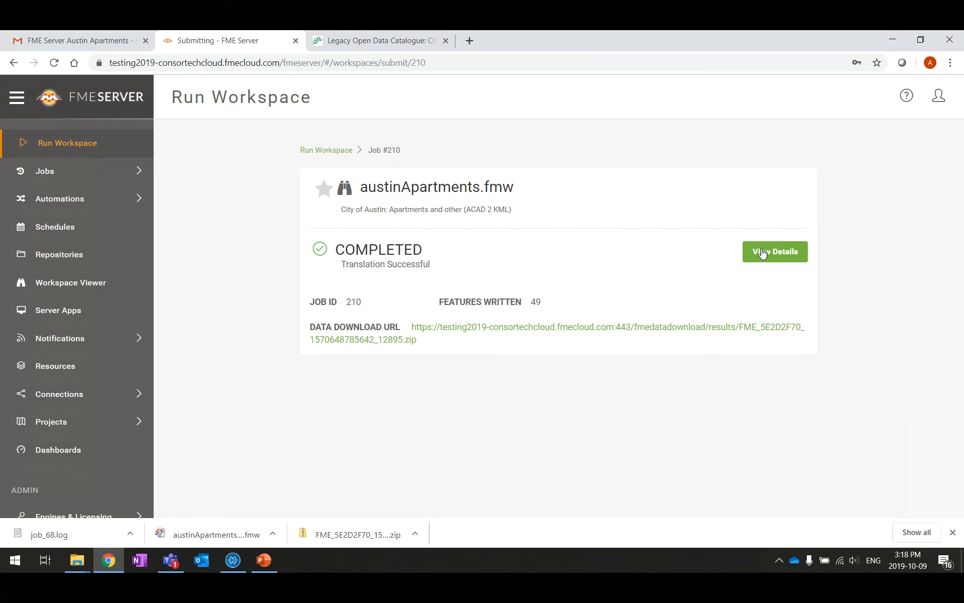
Open job 210's details, download its result zip and show it in the Downloads folder
left_click(799, 254)
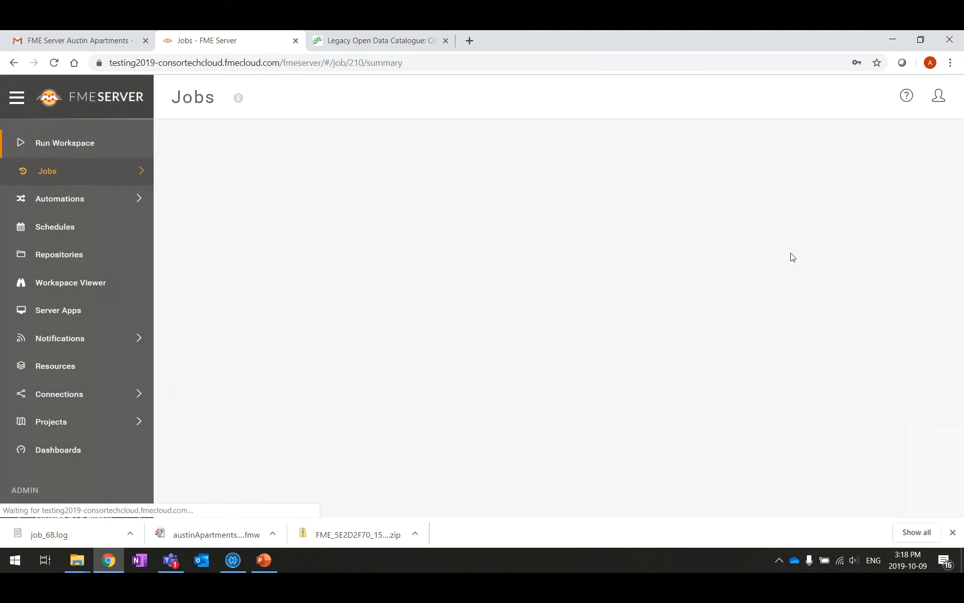
scroll(534, 232, "down", 8)
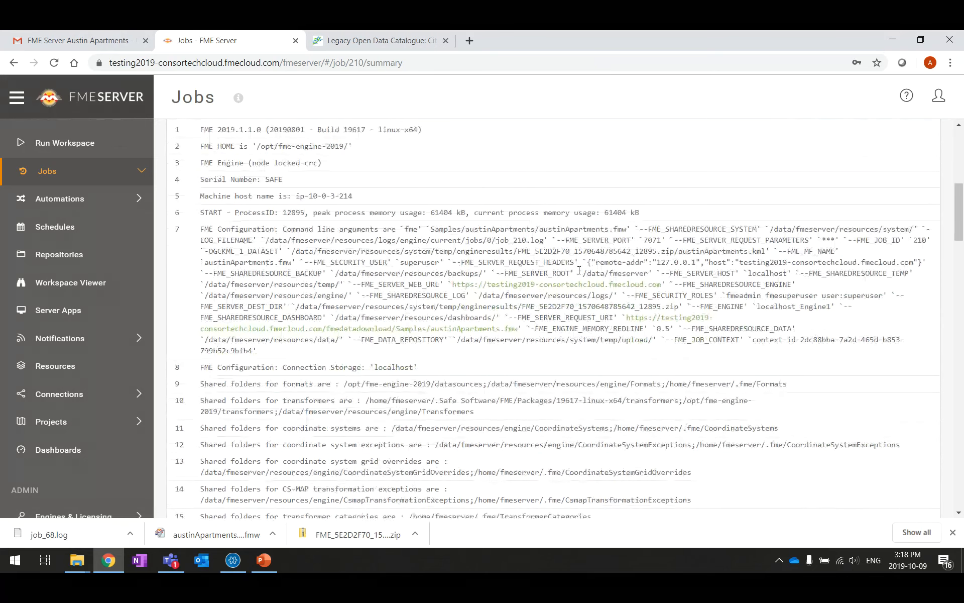
scroll(646, 305, "up", 8)
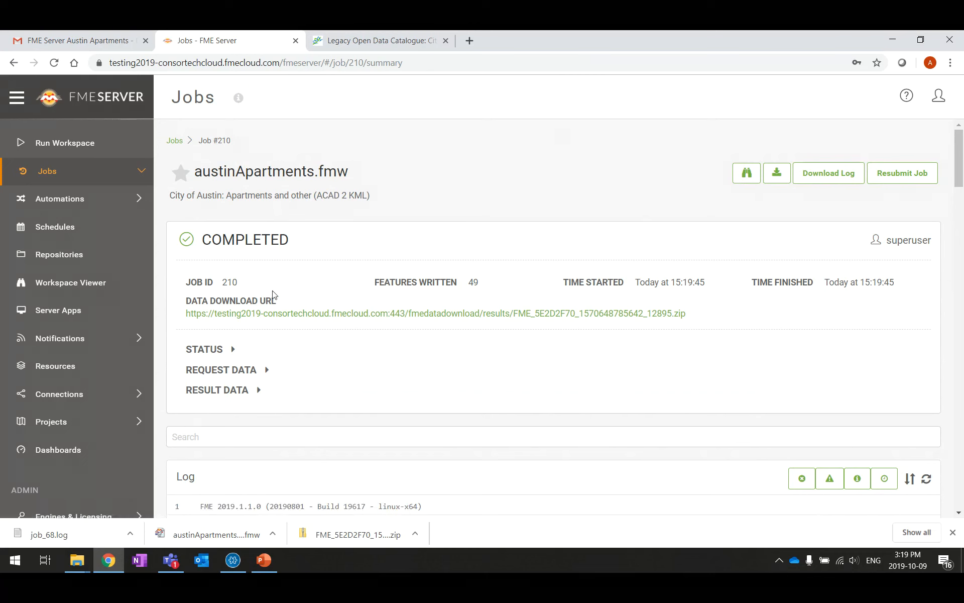
left_click(583, 314)
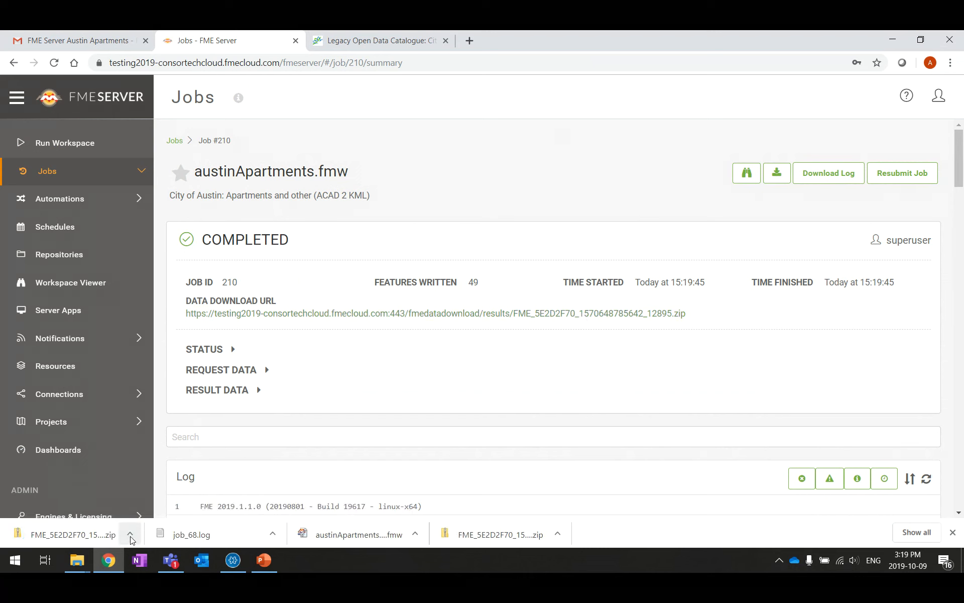
left_click(130, 534)
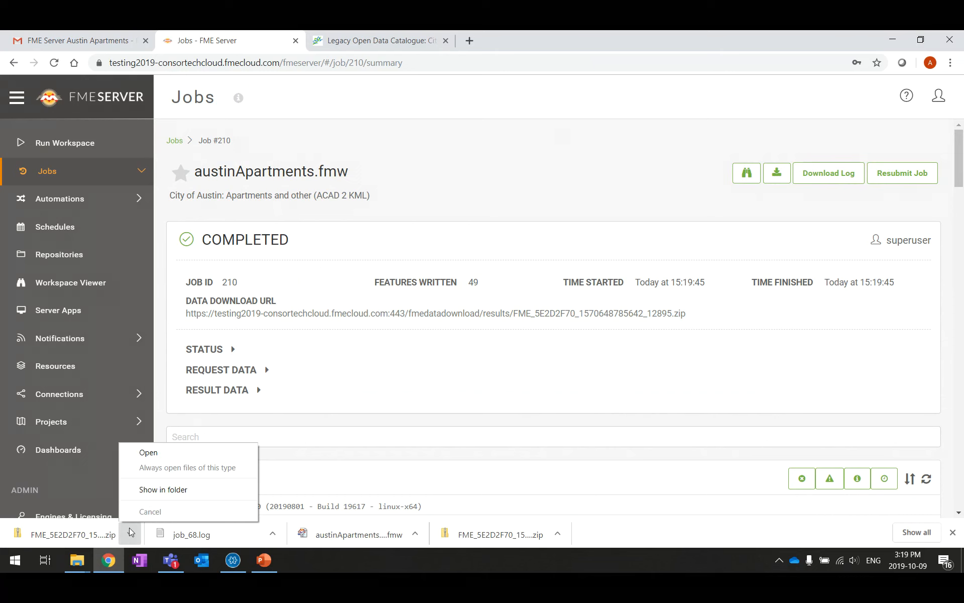
left_click(173, 491)
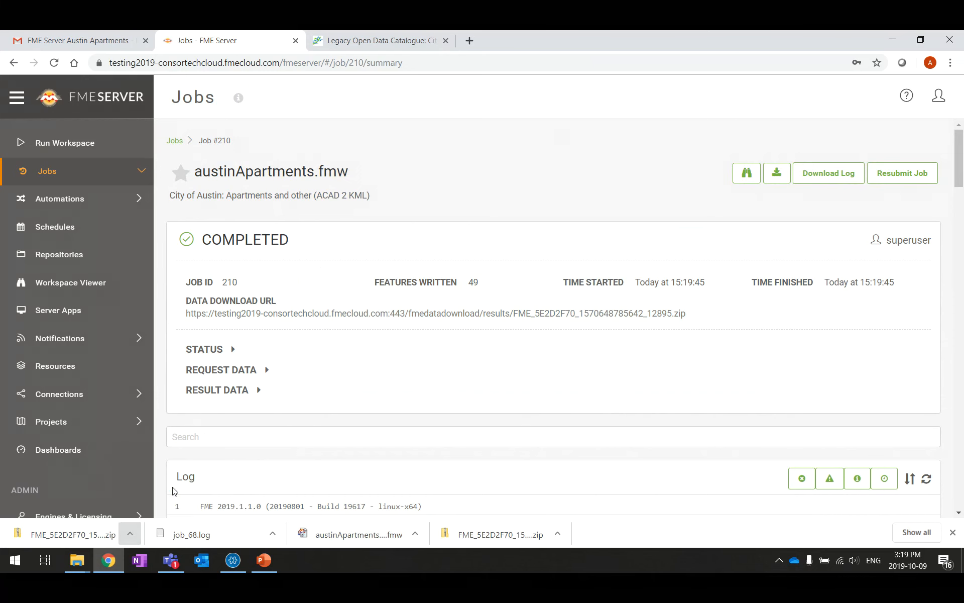
Open the result zip to view its images folder and austinApartments KML, then minimize the window
right_click(246, 163)
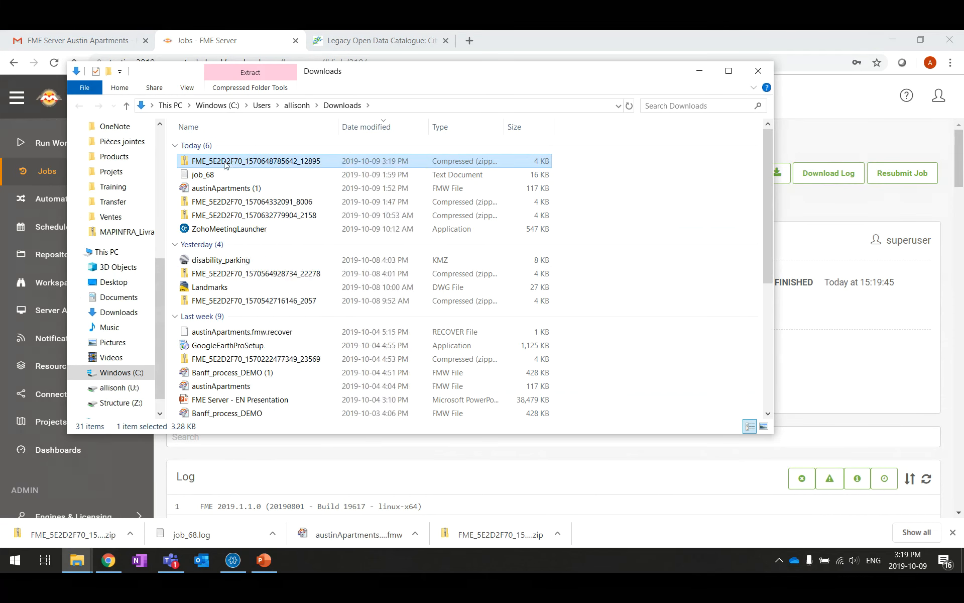
left_click(272, 173)
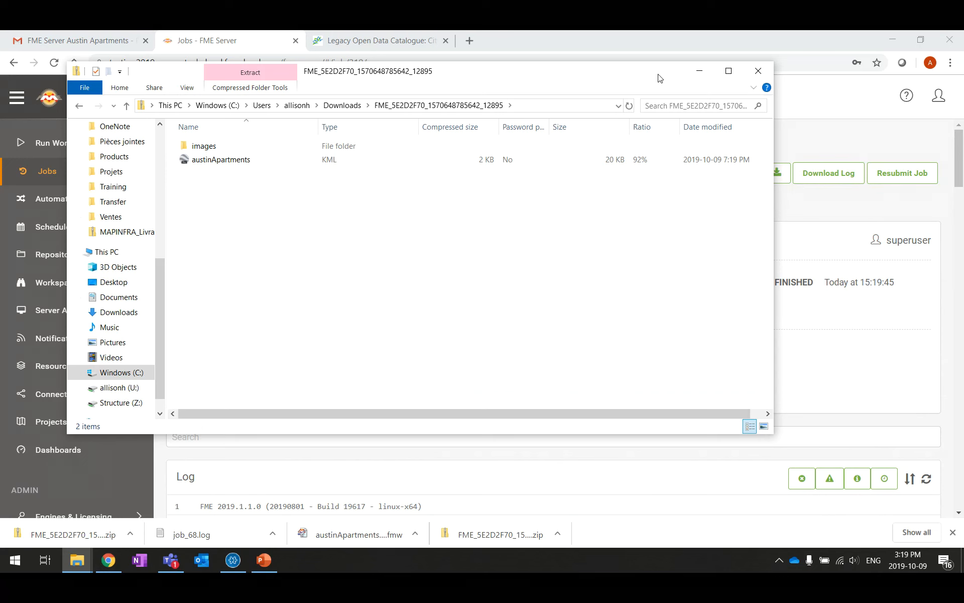
left_click_drag(660, 77, 612, 220)
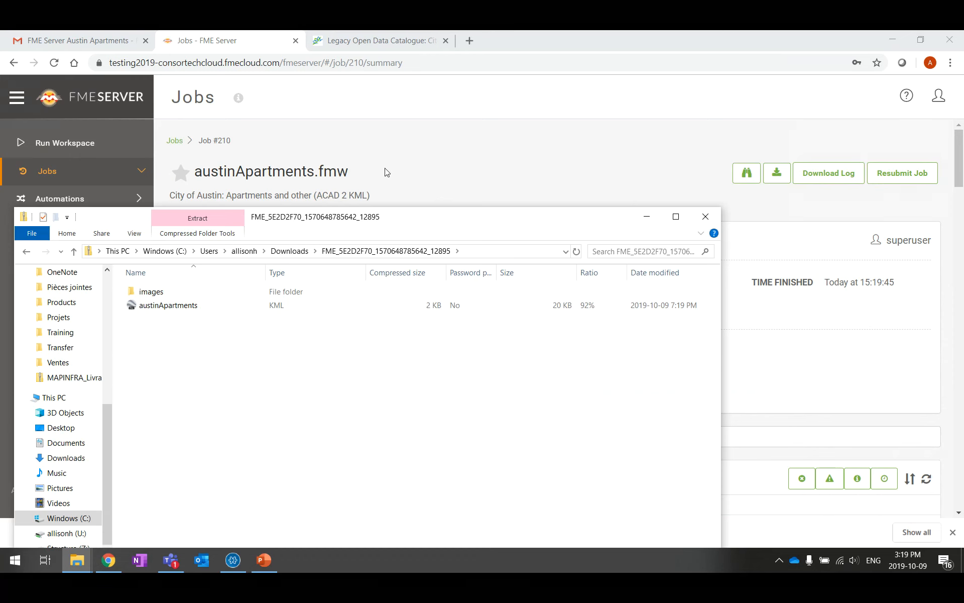
left_click(648, 224)
Reopen job 210's summary from the Completed jobs list
left_click(58, 181)
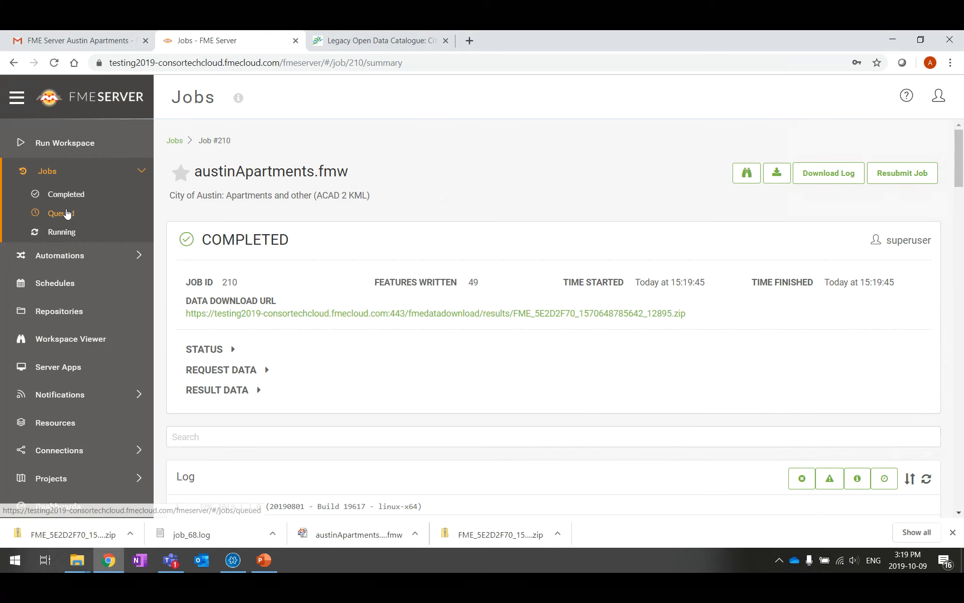
left_click(68, 196)
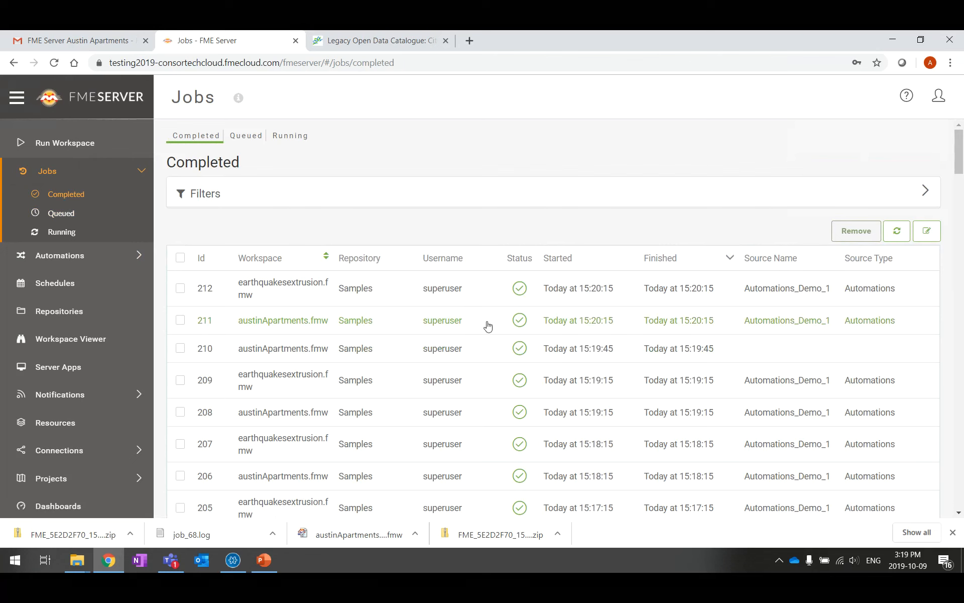
left_click(411, 350)
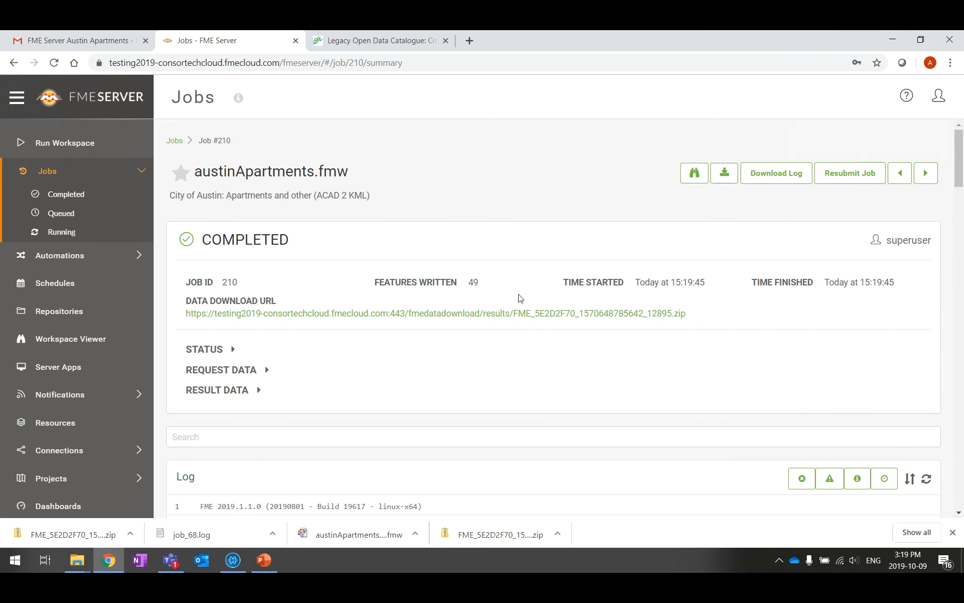
scroll(499, 301, "down", 6)
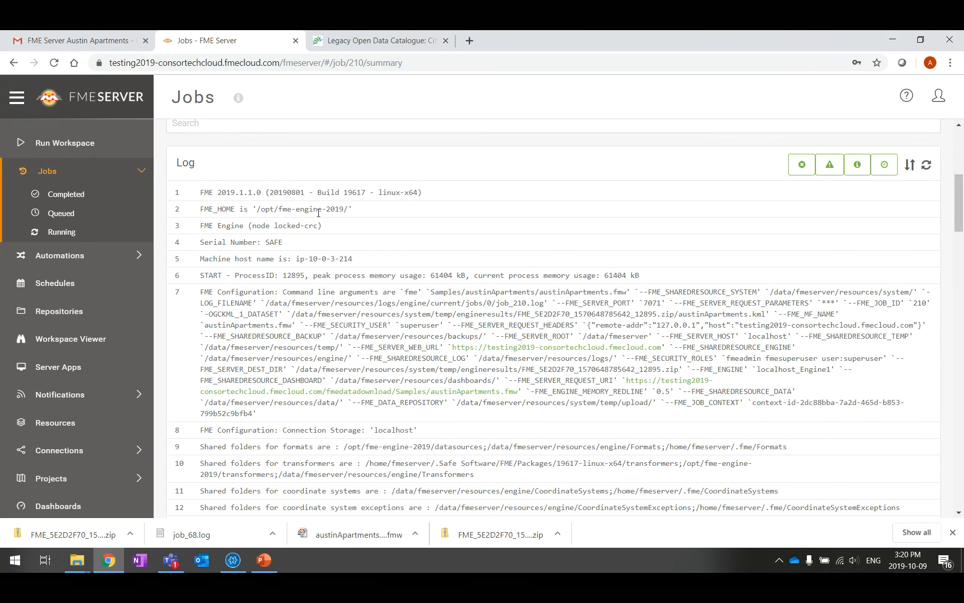
scroll(318, 212, "up", 6)
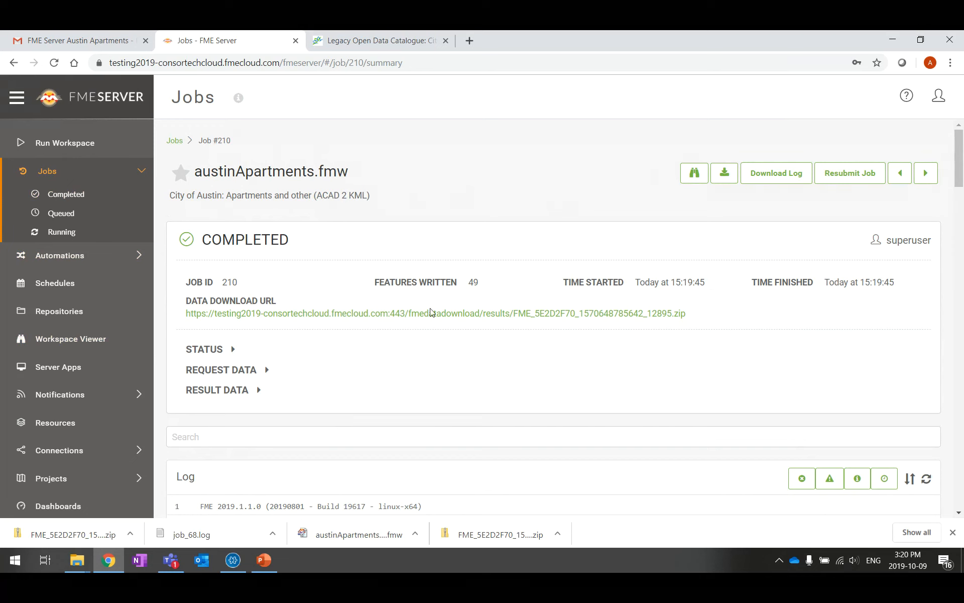
Expand job 210's request data and show the result zip in Downloads
right_click(581, 389)
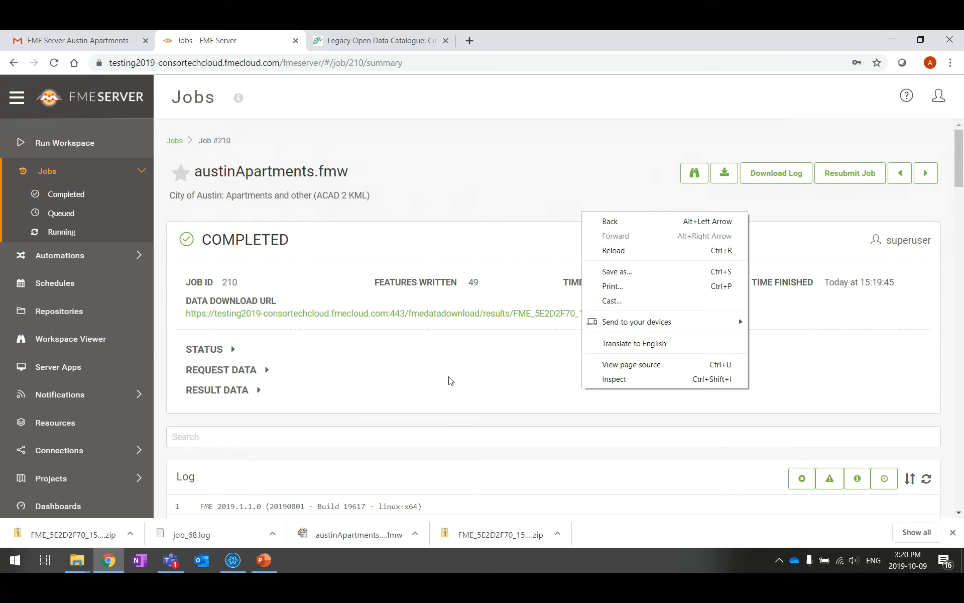
left_click(221, 369)
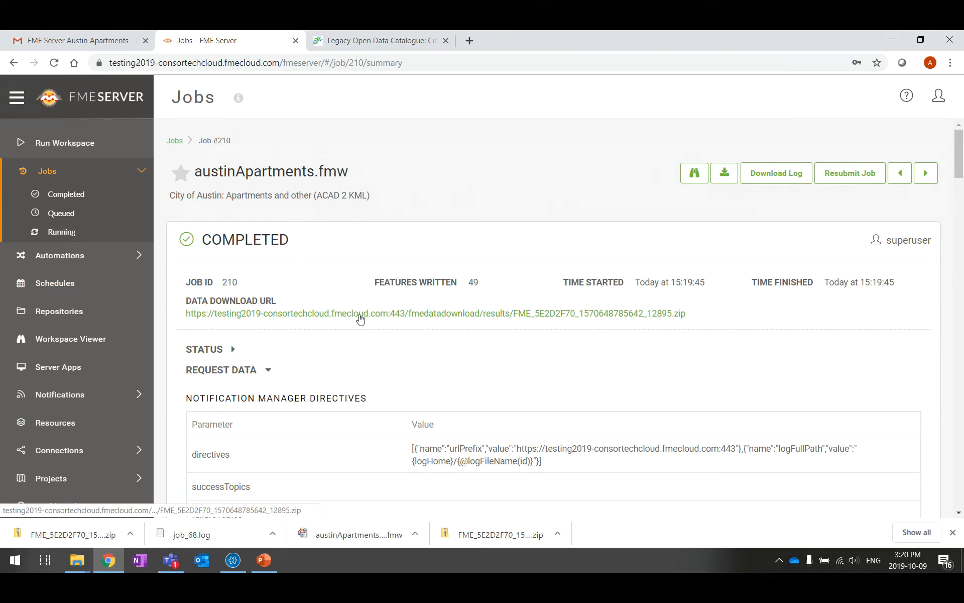
left_click(129, 532)
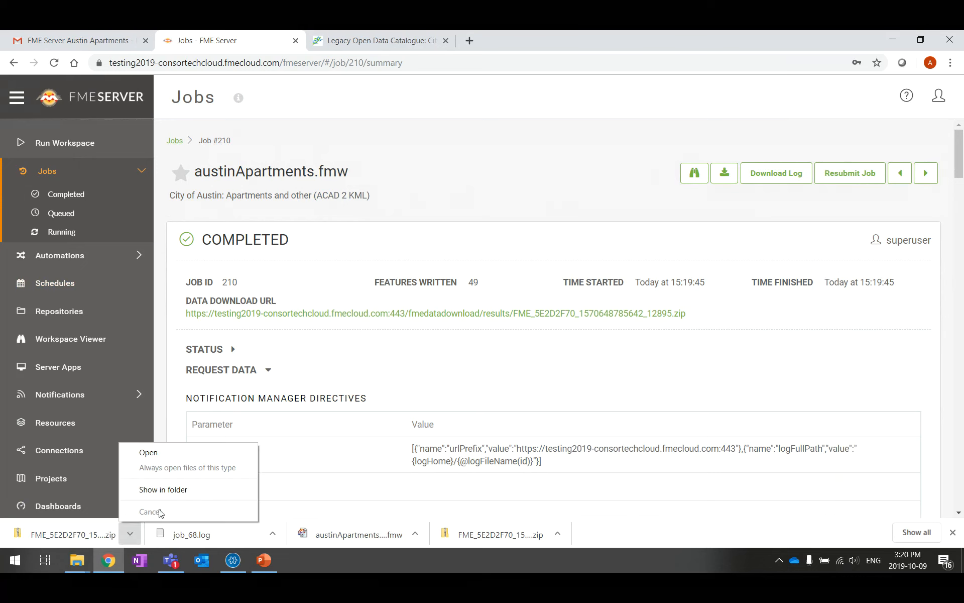
left_click(162, 490)
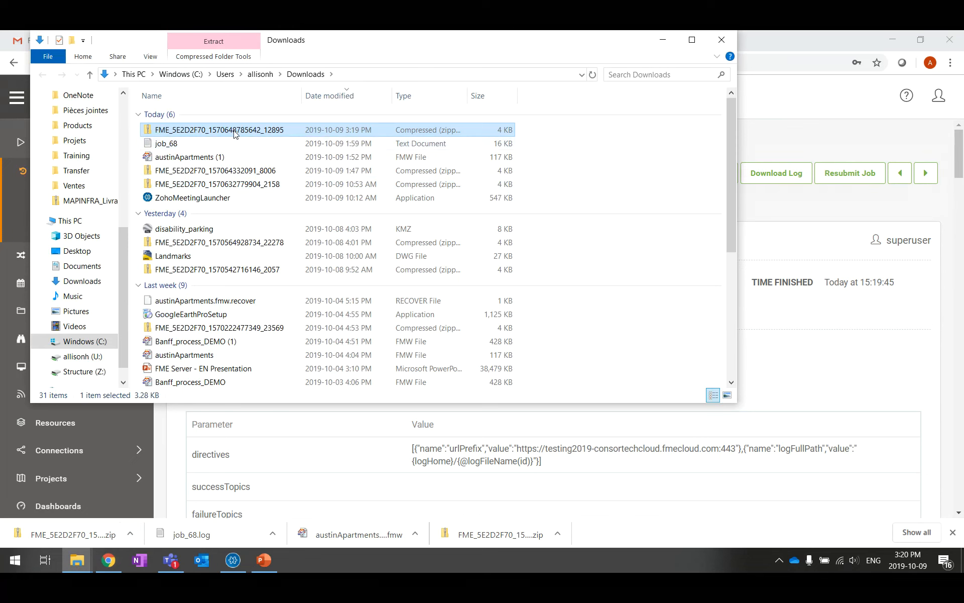
Open the result zip and load austinApartments.kml into Google Earth Pro
double_click(234, 132)
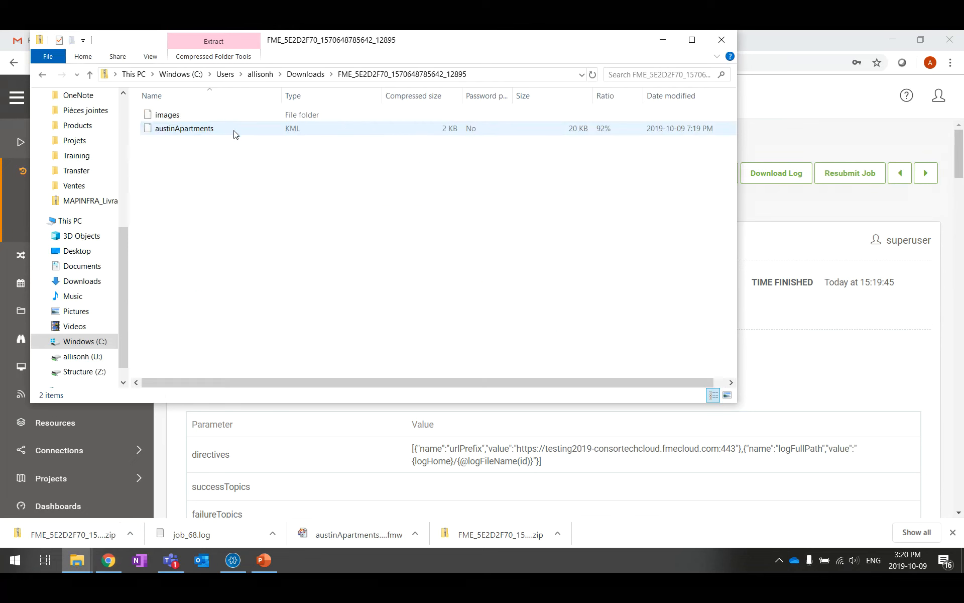
double_click(200, 130)
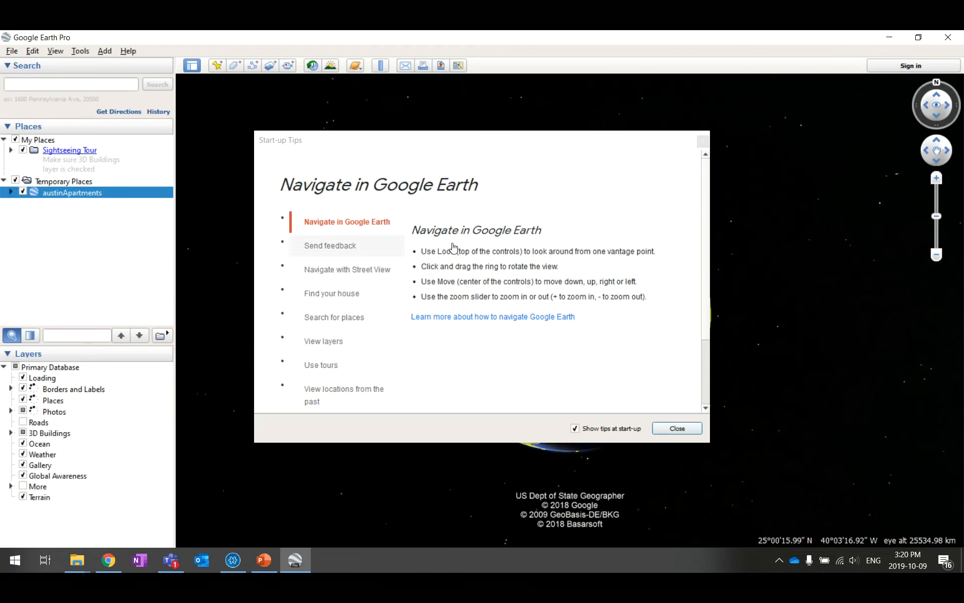
Close the start-up tips and expand austinApartments and its Airports folder in Places
left_click(703, 142)
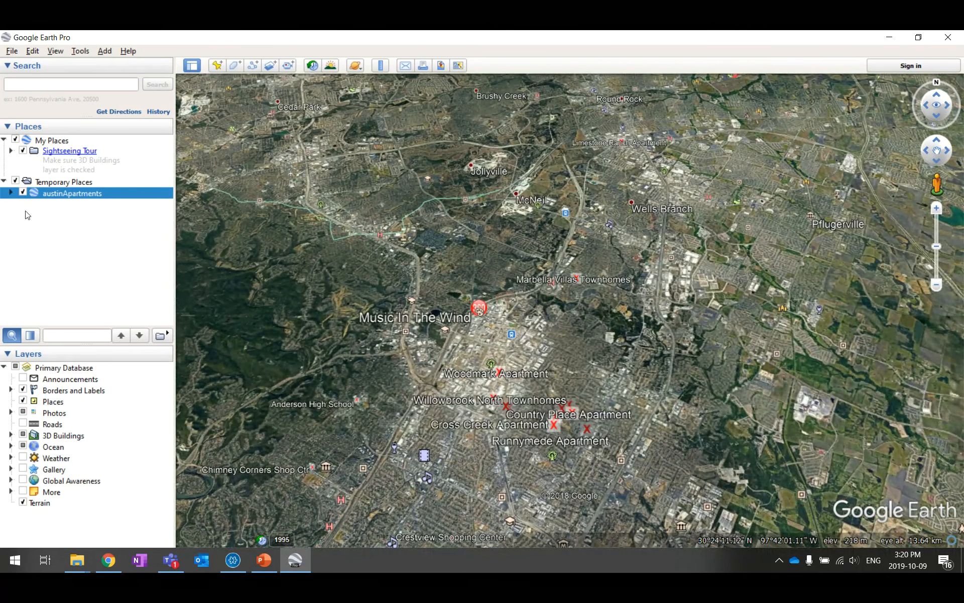
left_click(11, 193)
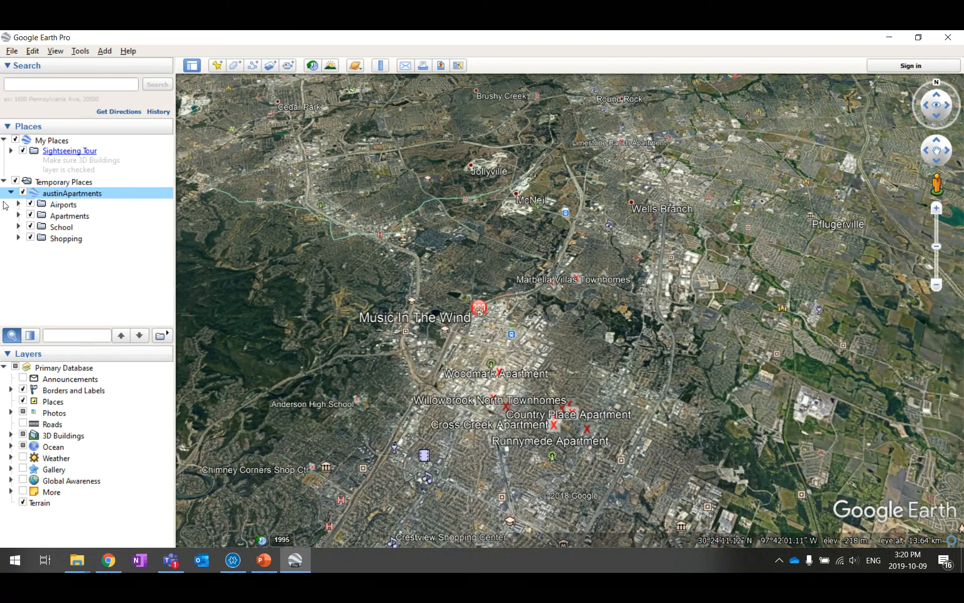
left_click(18, 205)
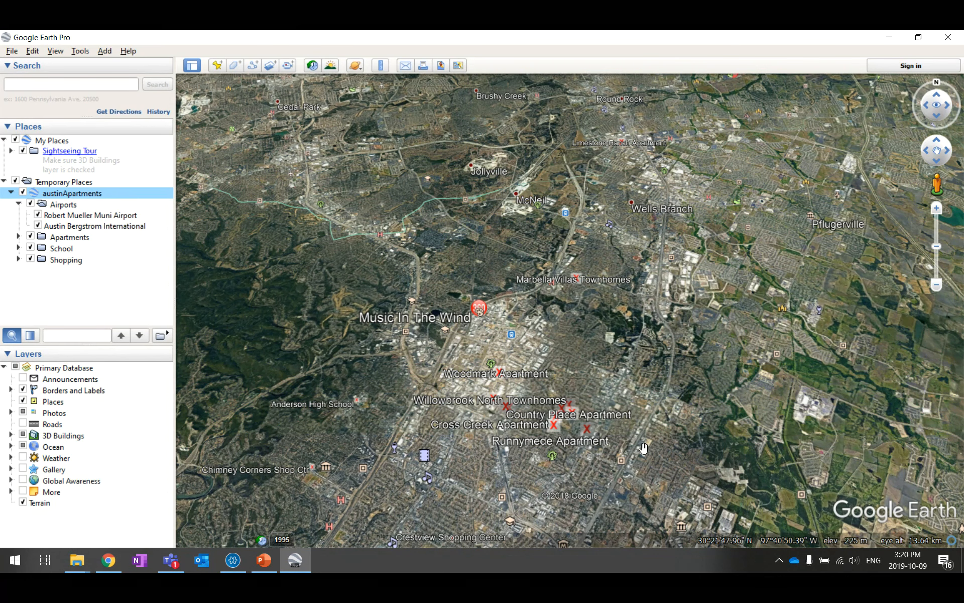
scroll(644, 447, "up", 3)
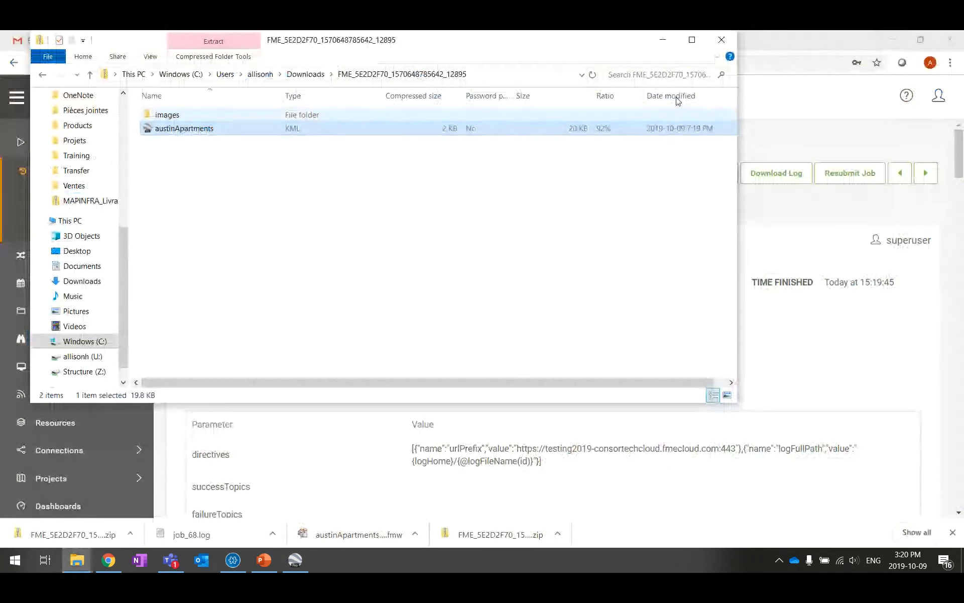
Minimize File Explorer to bring back the job 210 summary page in Chrome
left_click(663, 39)
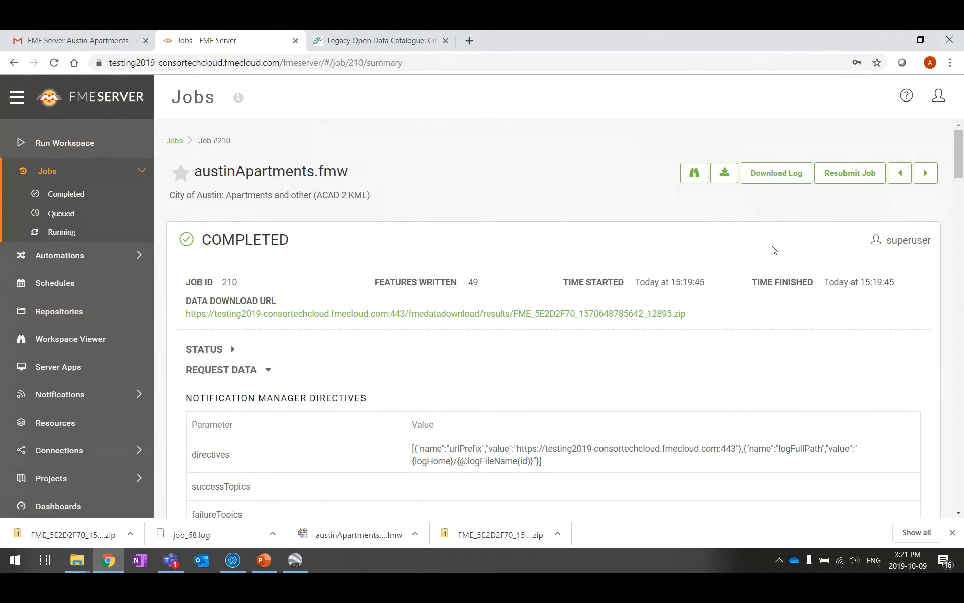
Show Completed jobs and inspect the Status and Repository filter choices without changing them
left_click(77, 195)
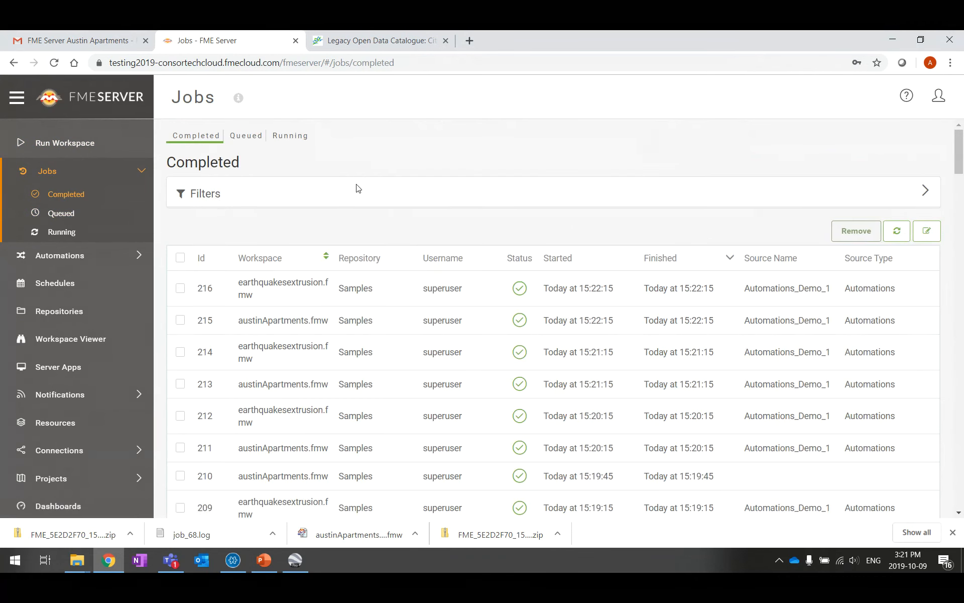
left_click(927, 193)
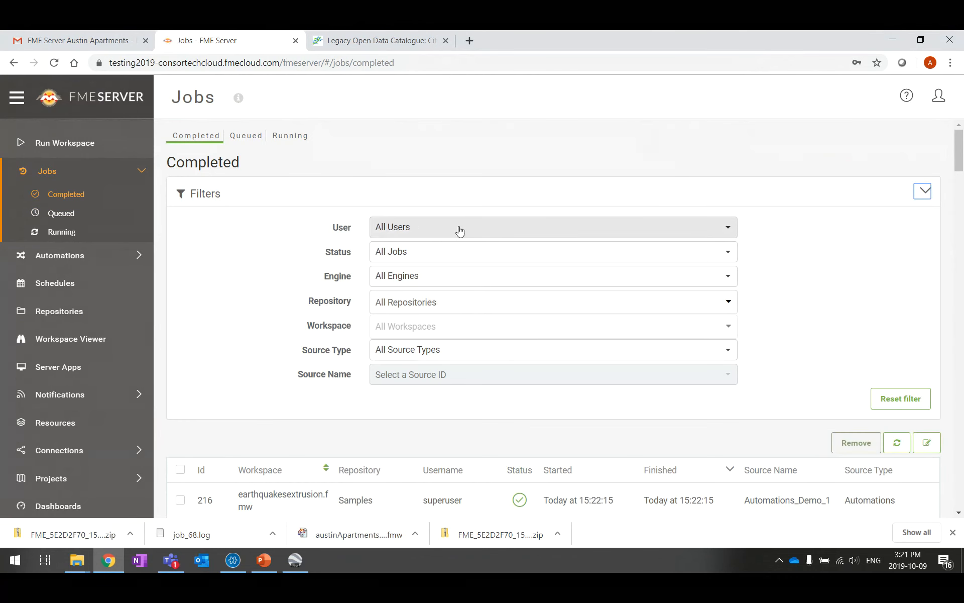
left_click(444, 254)
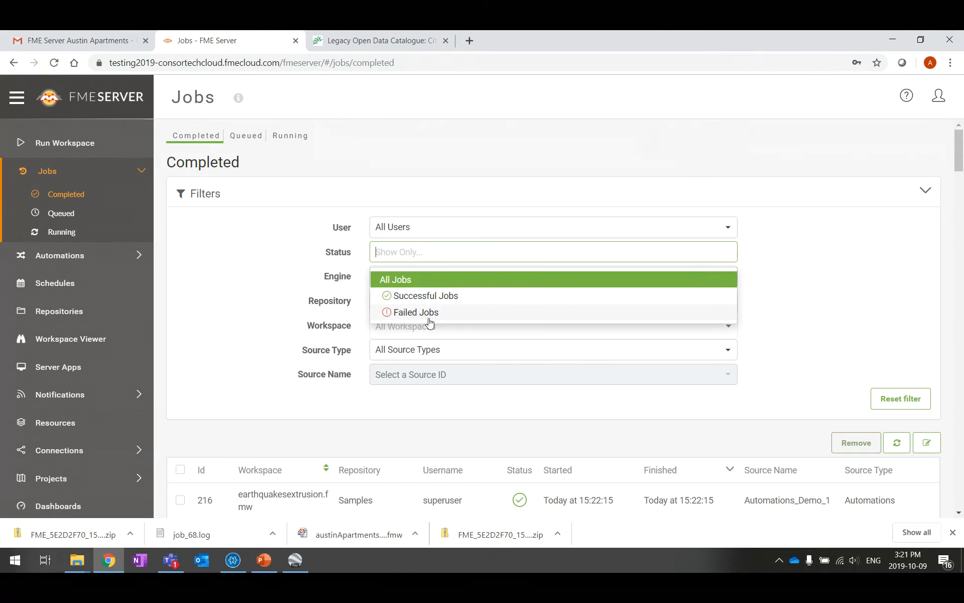
left_click(841, 297)
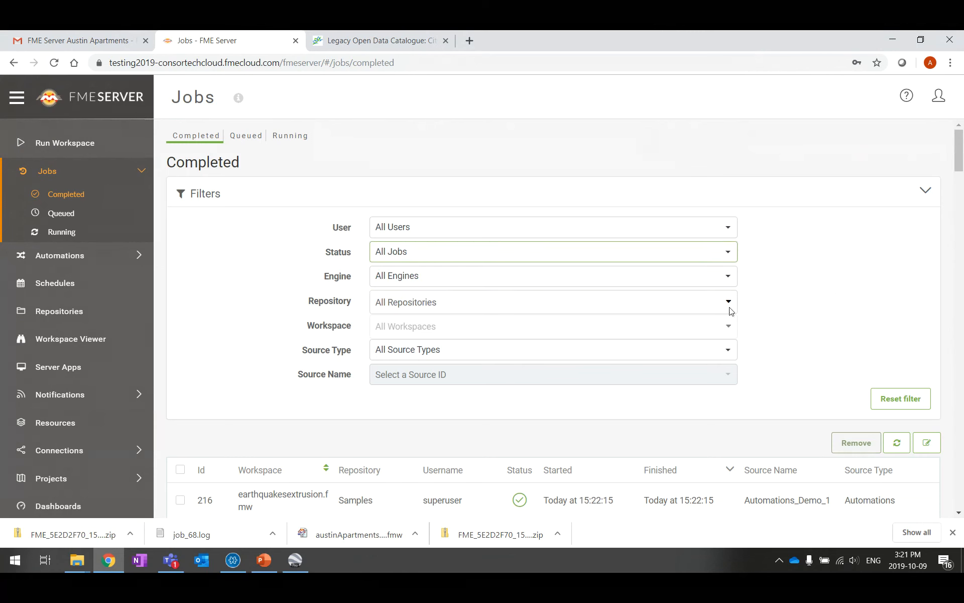
left_click(499, 308)
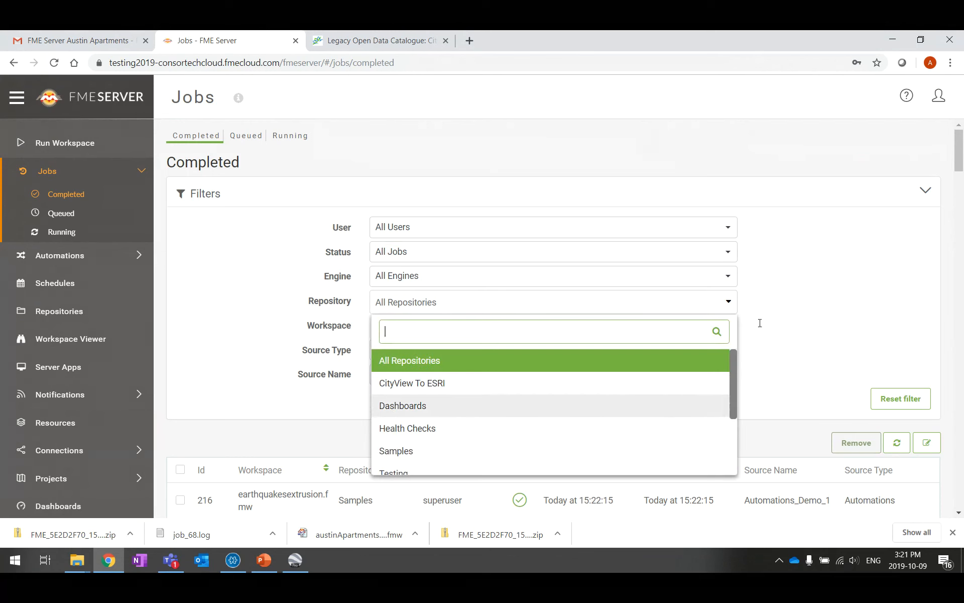
left_click(828, 307)
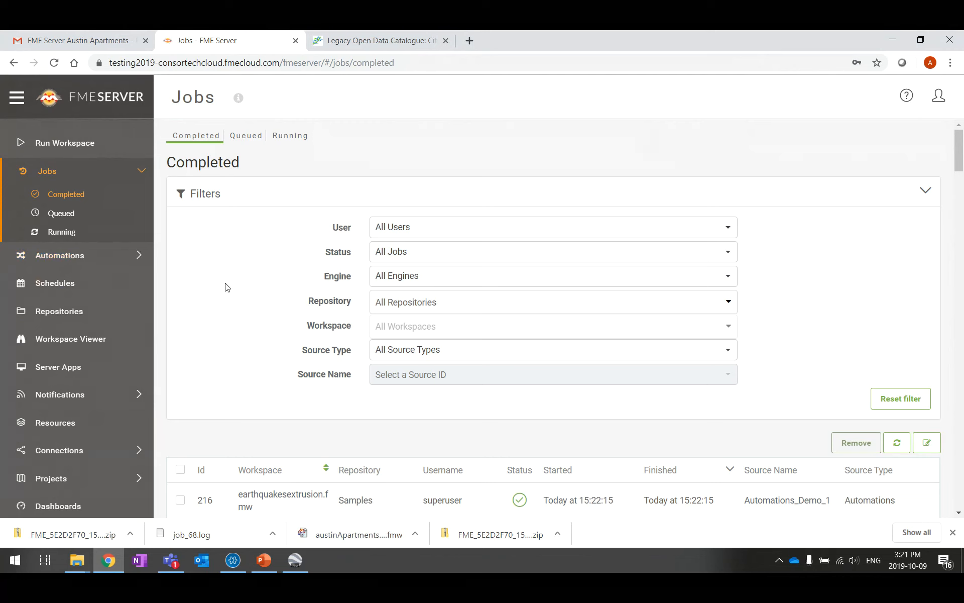
View the Queued and Running job lists, both empty, then expand the Automations section
left_click(76, 258)
left_click(59, 215)
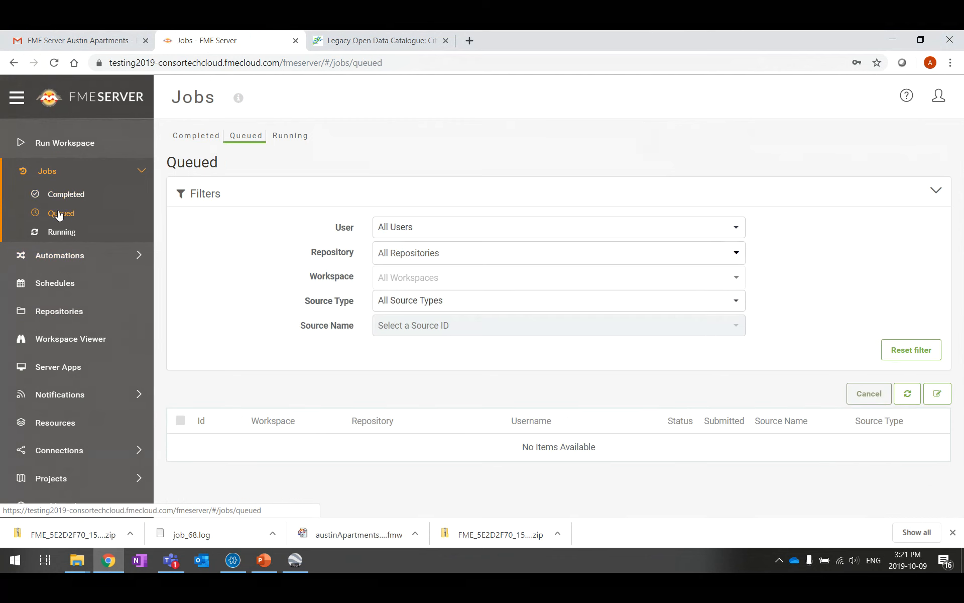
left_click(61, 234)
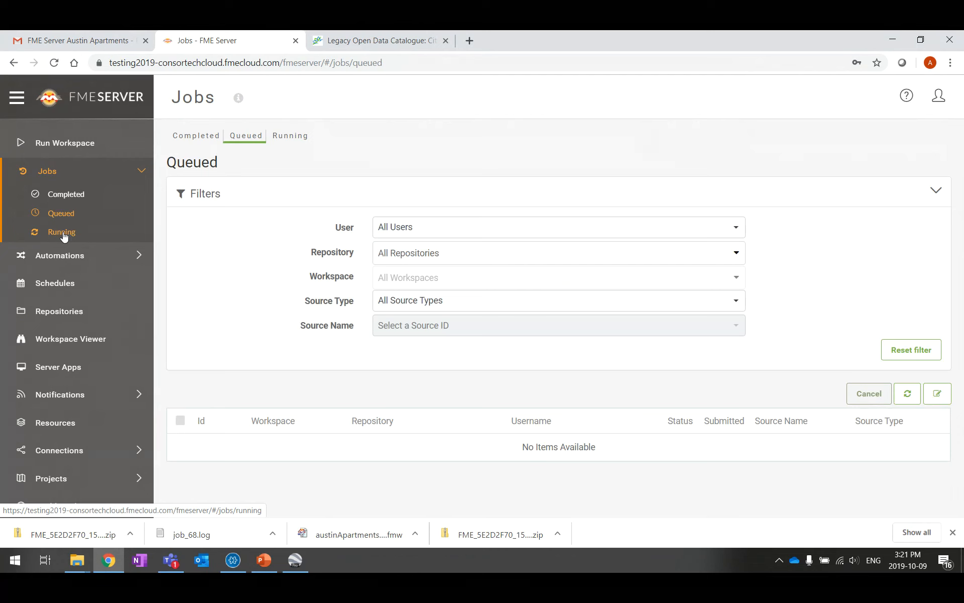
left_click(63, 234)
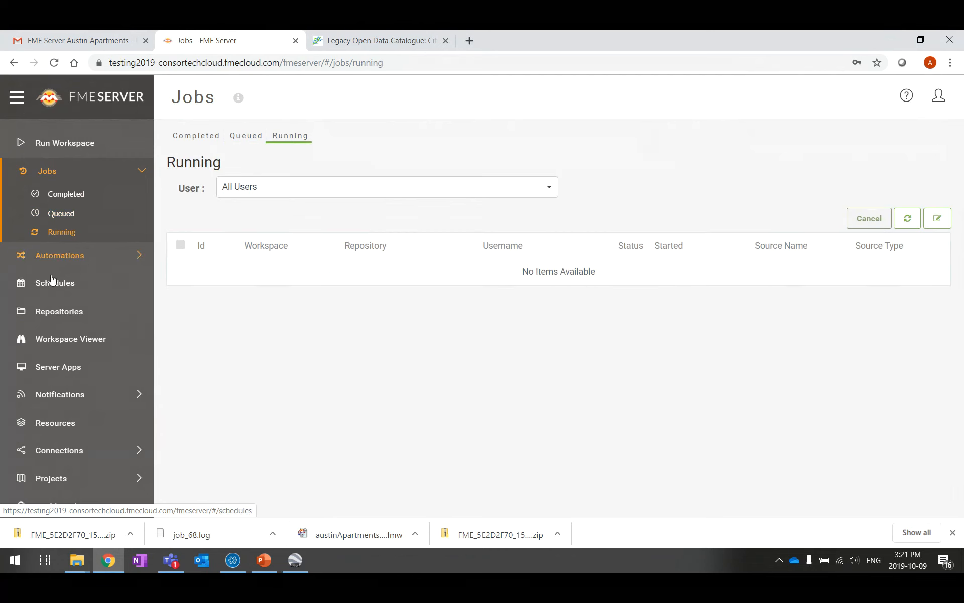
left_click(138, 174)
left_click(76, 207)
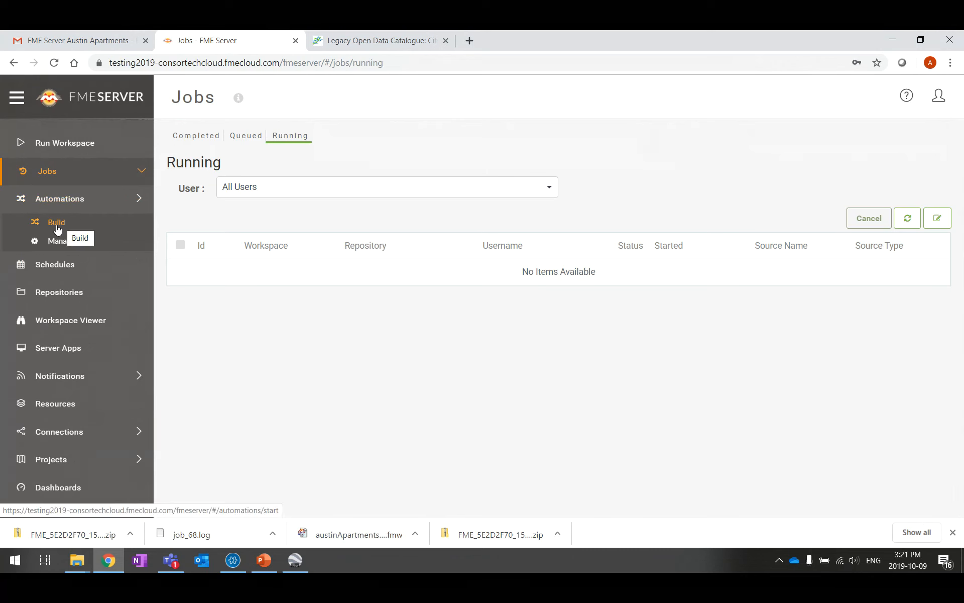
Open Automations Build, then Manage to list the 6 saved automations
left_click(58, 226)
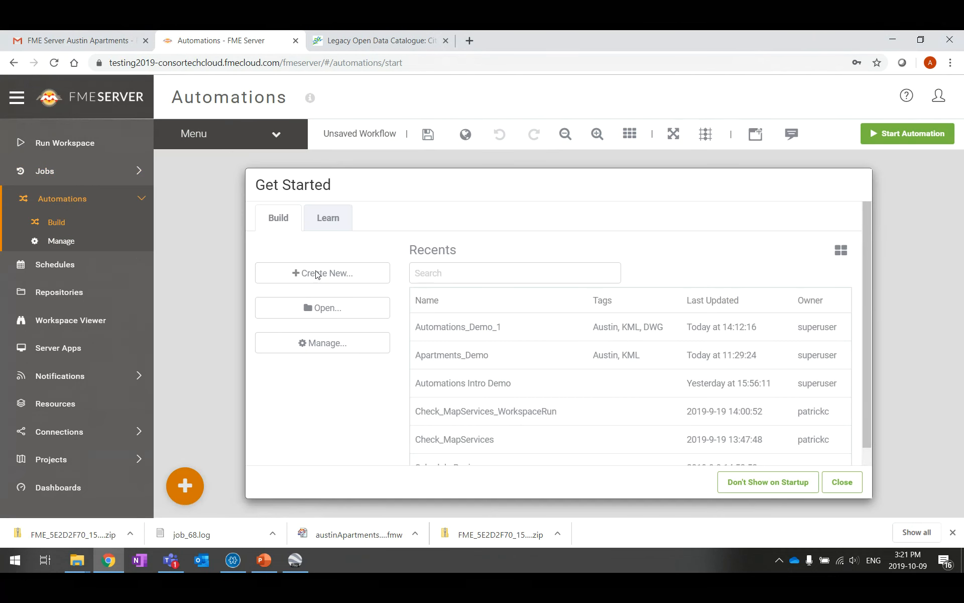
left_click(61, 241)
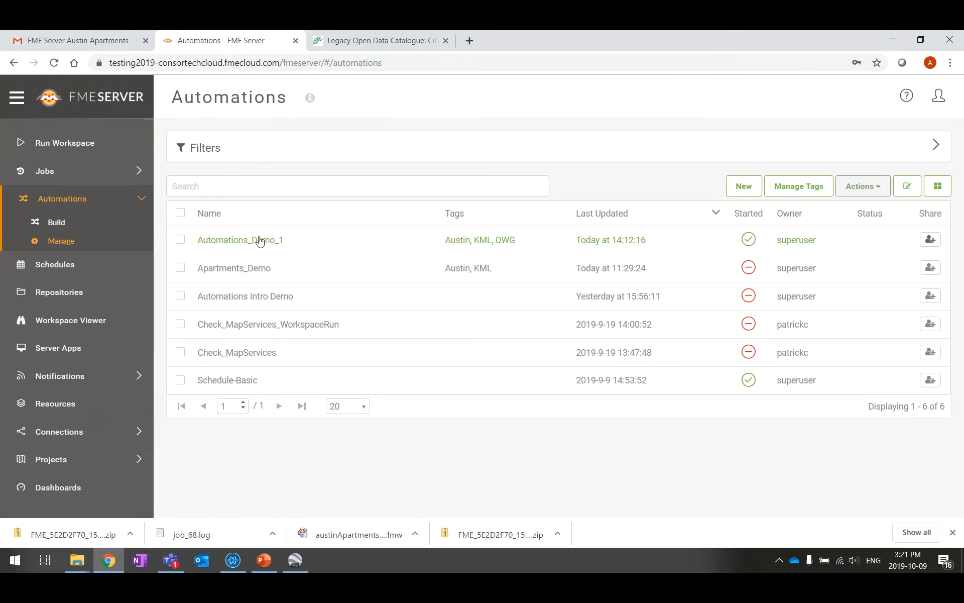
Stop the Automations_Demo_1 automation and go back to the Manage list
left_click(259, 241)
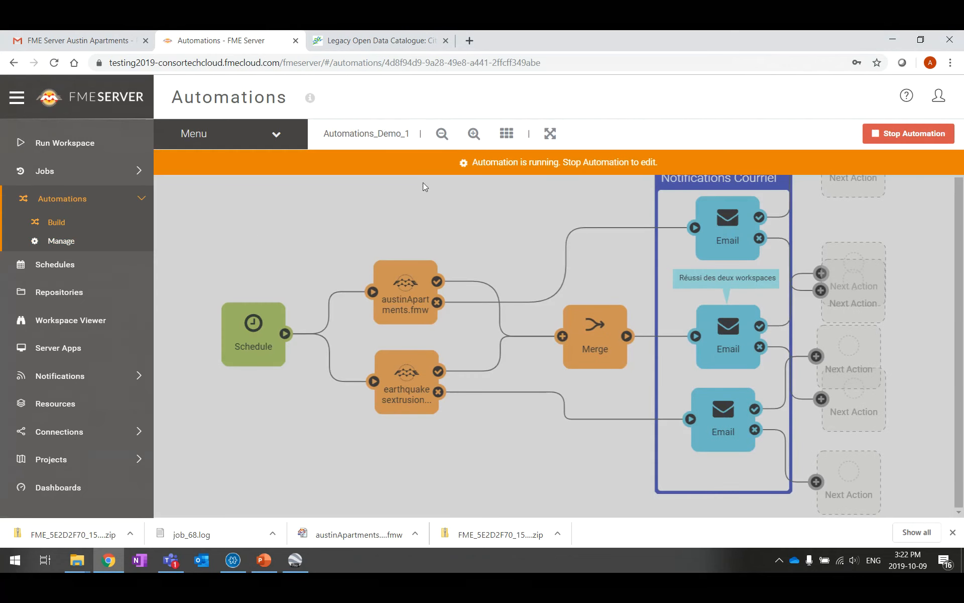
left_click(914, 134)
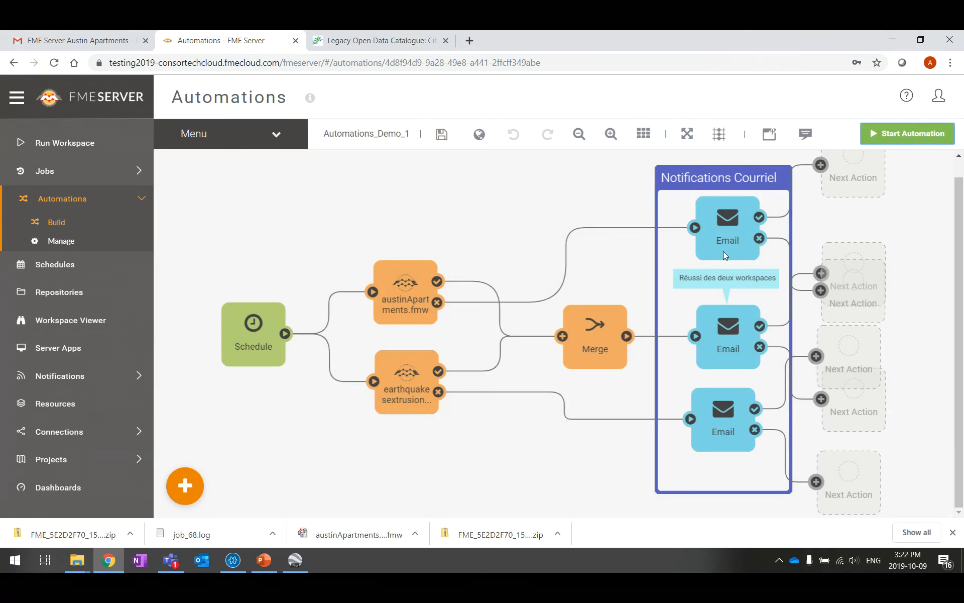
left_click(60, 241)
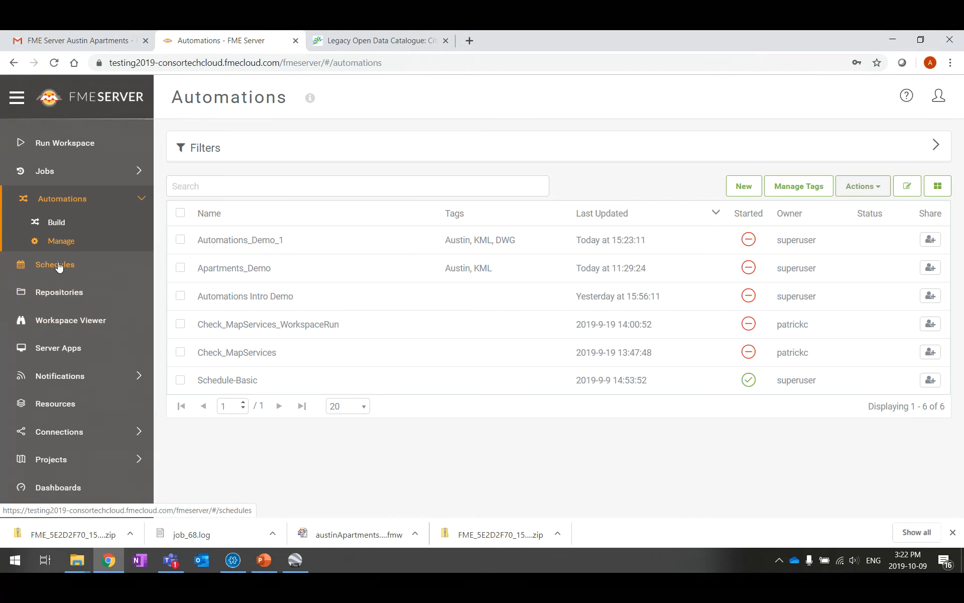
Review the Schedules and Repositories pages, then switch to the Workspace Viewer
left_click(57, 261)
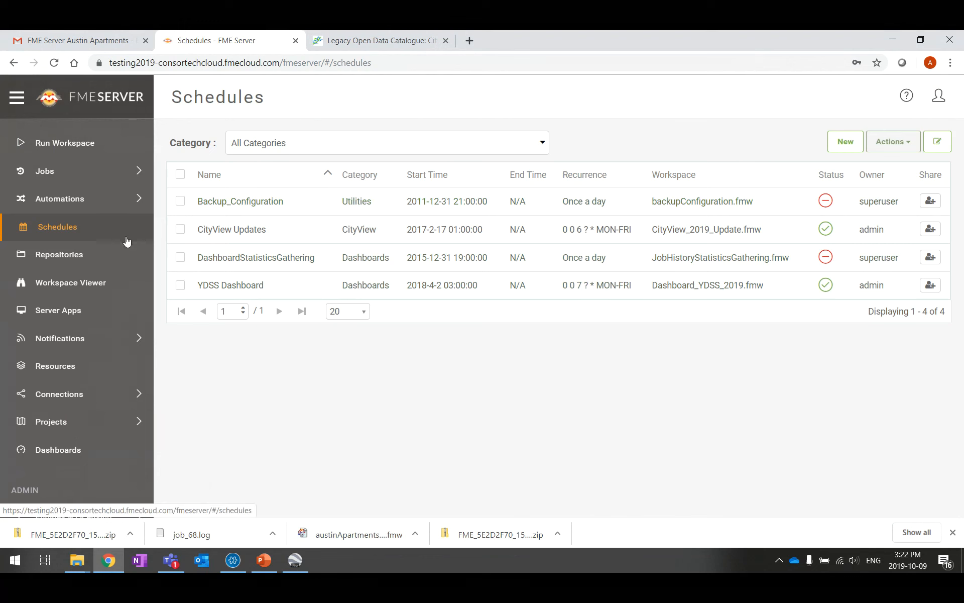
left_click(75, 263)
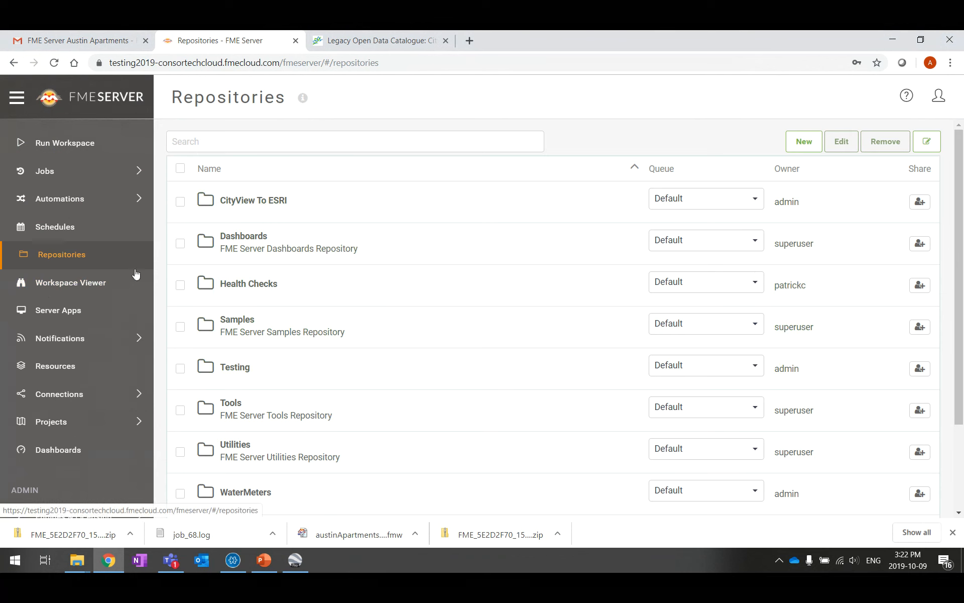
left_click(82, 285)
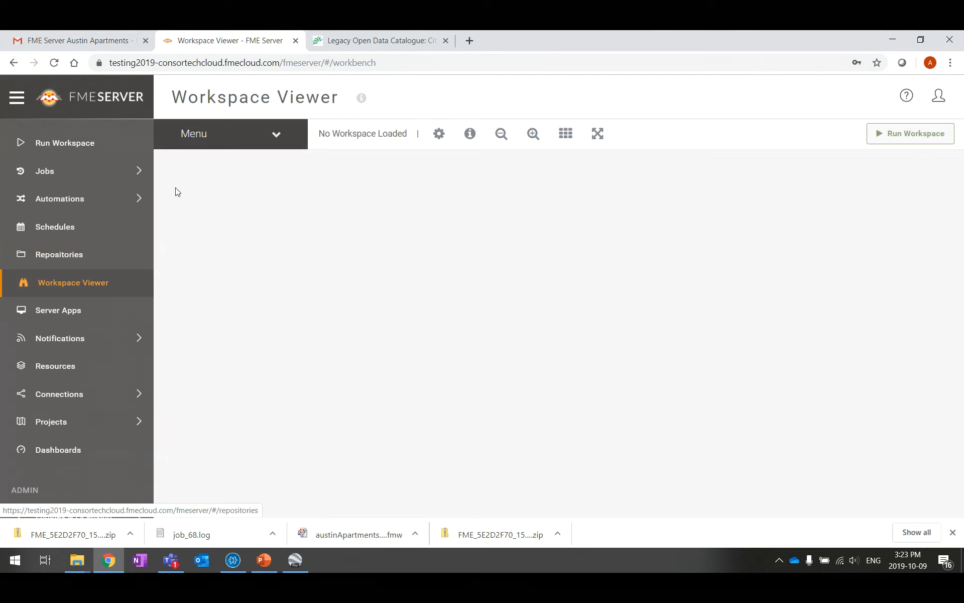
Load austinApartments.fmw from the Samples repository into the Workspace Viewer
left_click(274, 138)
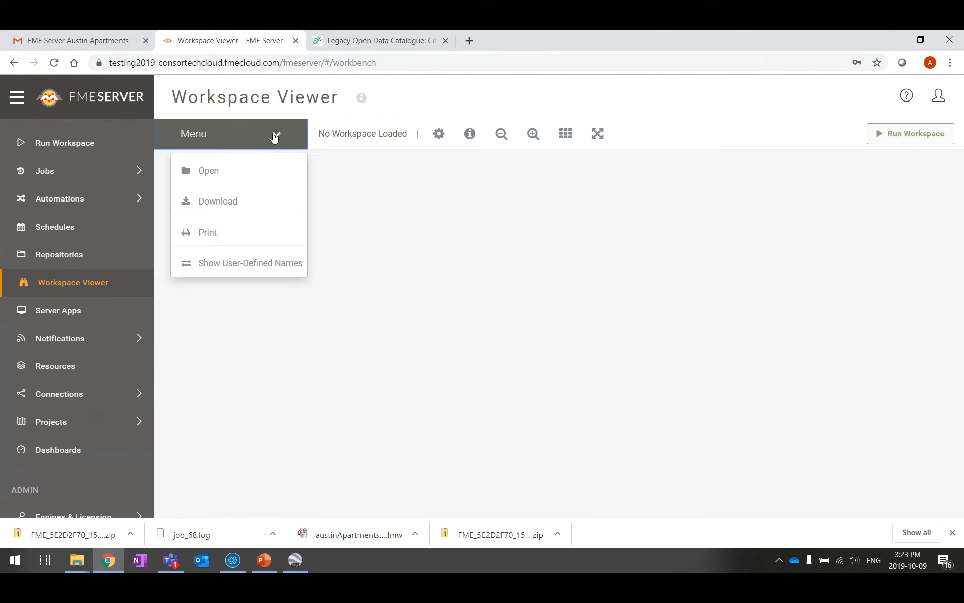
left_click(273, 173)
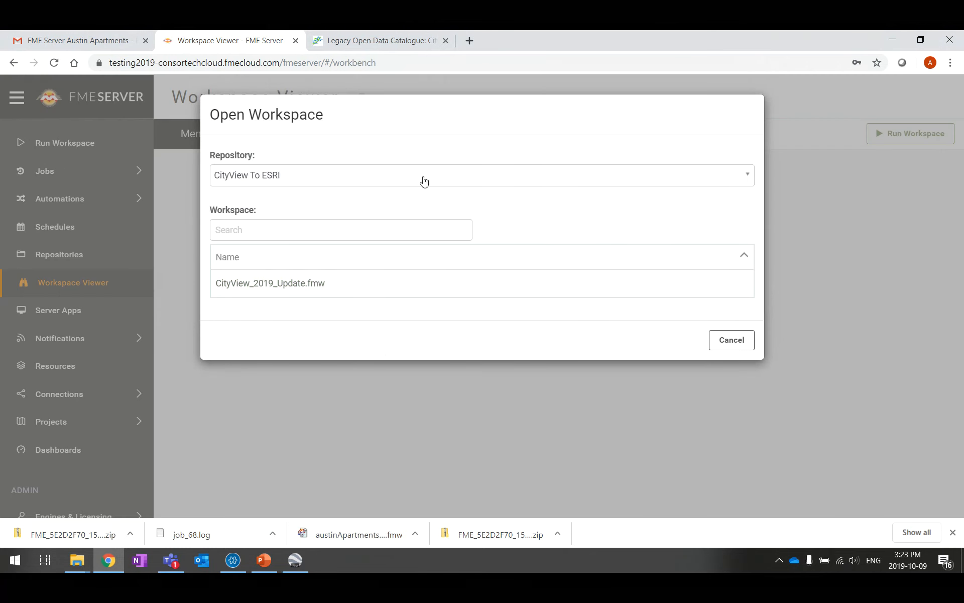
left_click(747, 176)
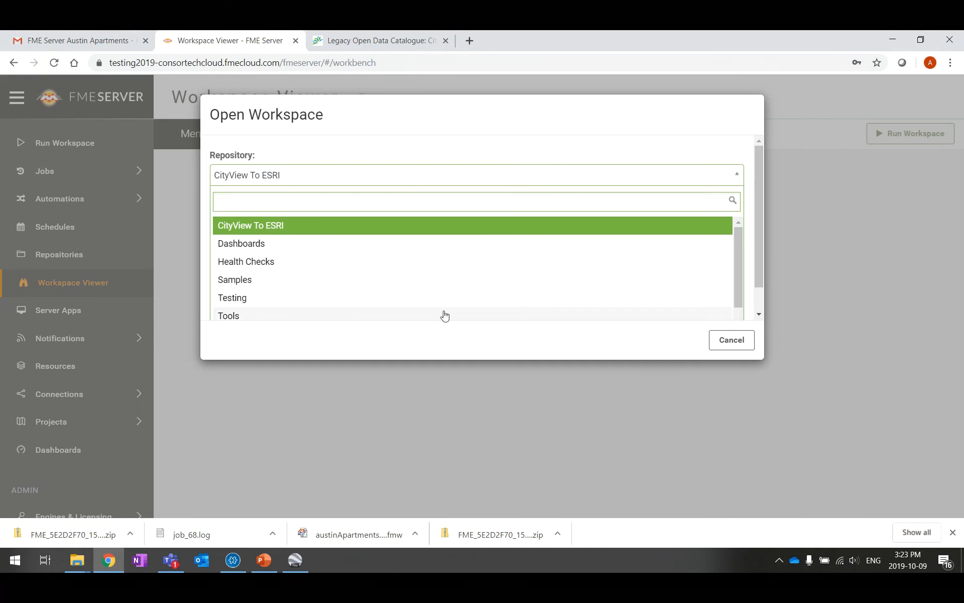
scroll(371, 282, "down", 1)
left_click(265, 243)
left_click(272, 284)
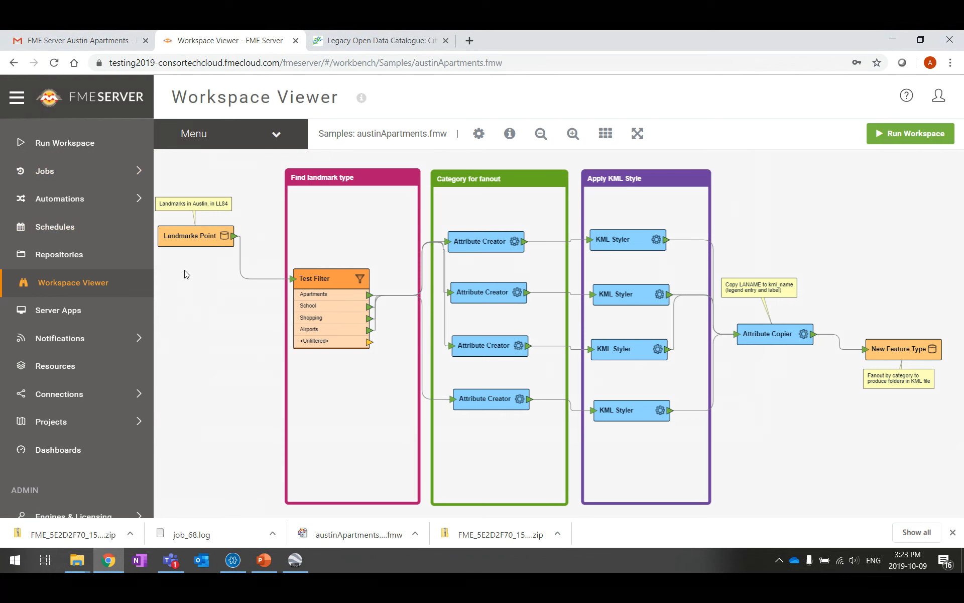
Inspect the Test Filter's port definitions, then download austinApartments.fmw as austinApartments (2).fmw
mouse_move(198, 239)
left_mouse_down()
mouse_move(243, 250)
mouse_move(176, 226)
mouse_move(273, 254)
mouse_move(194, 243)
mouse_move(194, 228)
mouse_move(211, 234)
left_mouse_up()
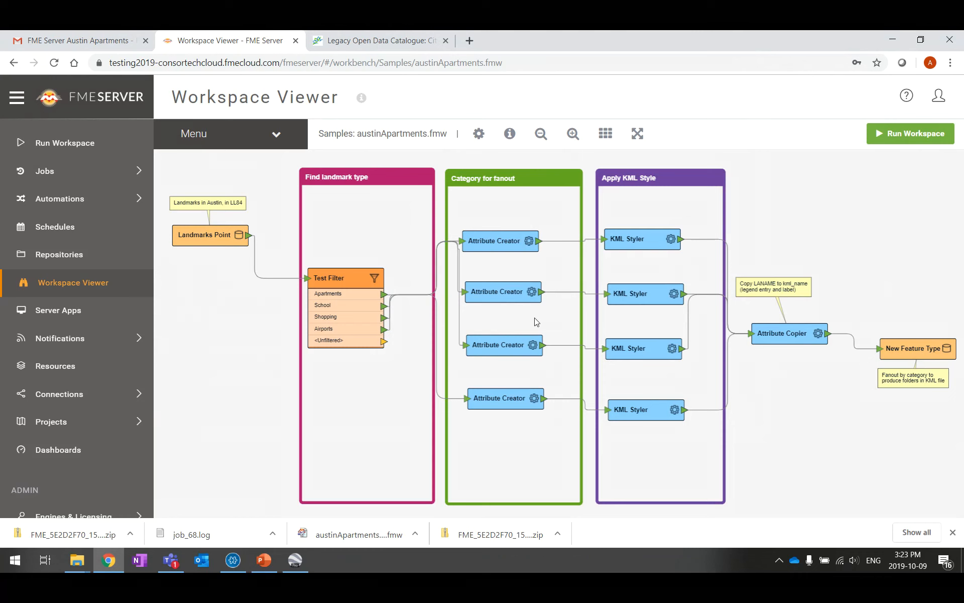
left_click(353, 278)
double_click(360, 275)
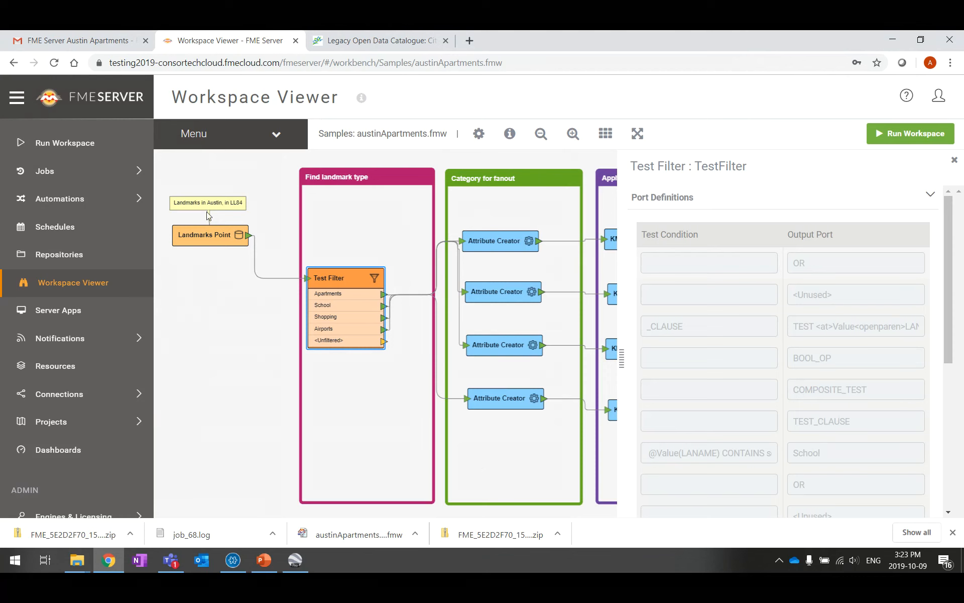
left_click(954, 159)
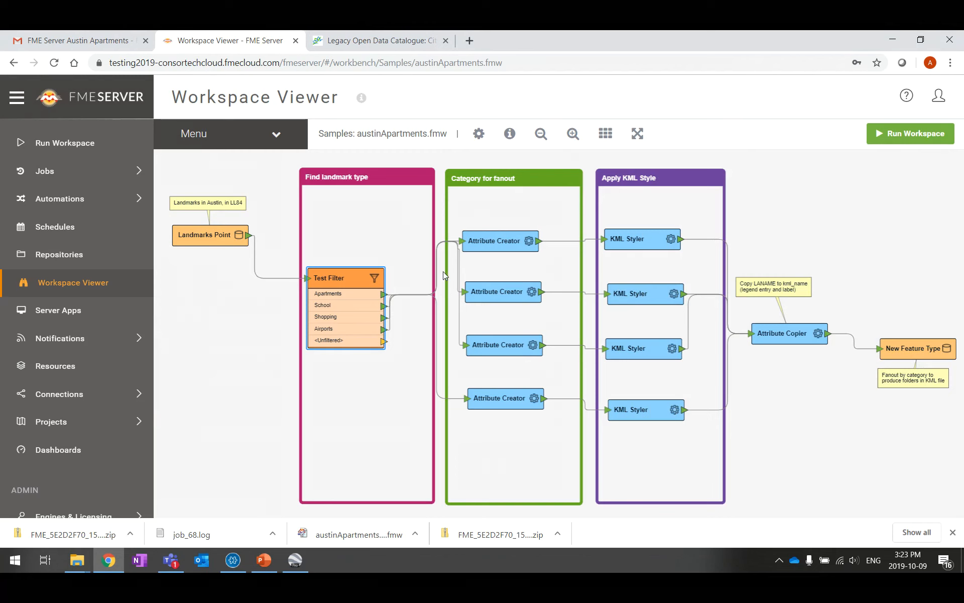
left_click(276, 137)
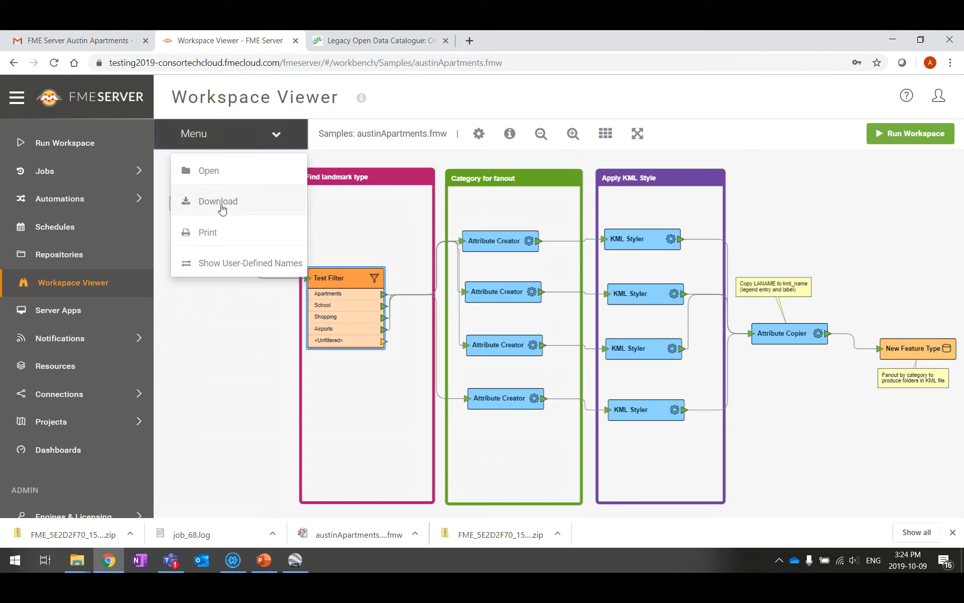
left_click(221, 202)
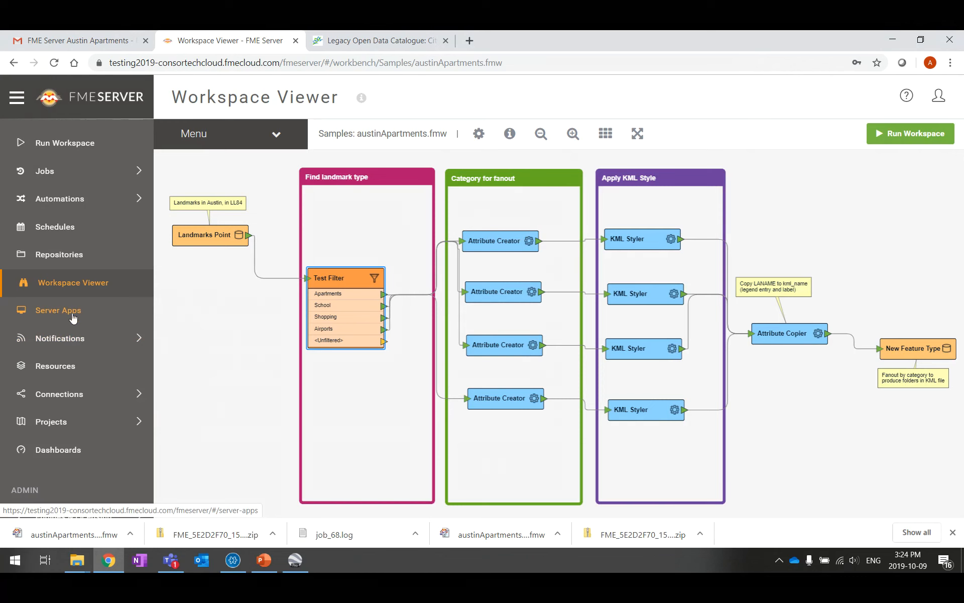
Browse notification publications and subscriptions, then open Resources listing Backup, Dashboards, Data, Engine, Logs, System, Temp
left_click(74, 346)
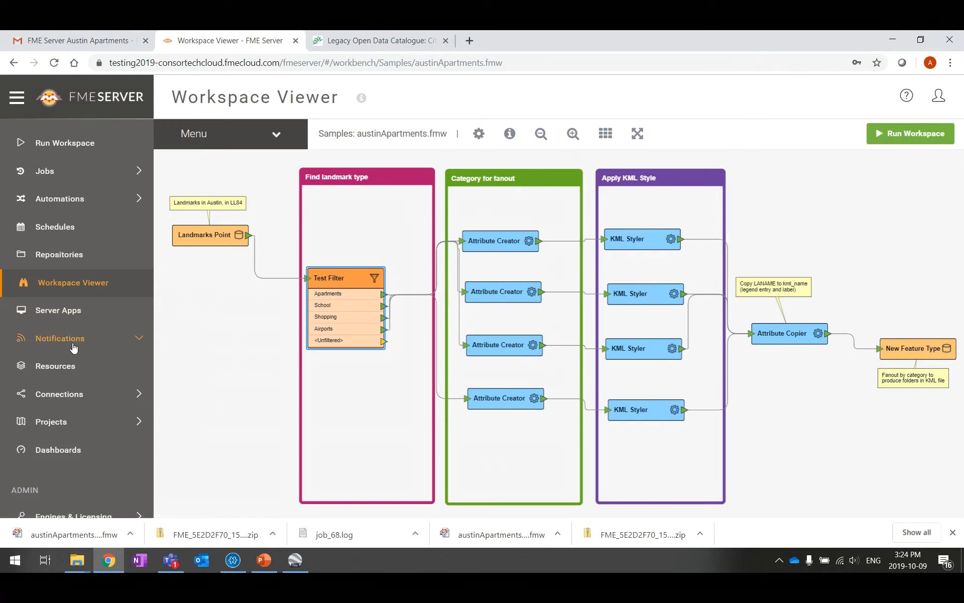
left_click(143, 341)
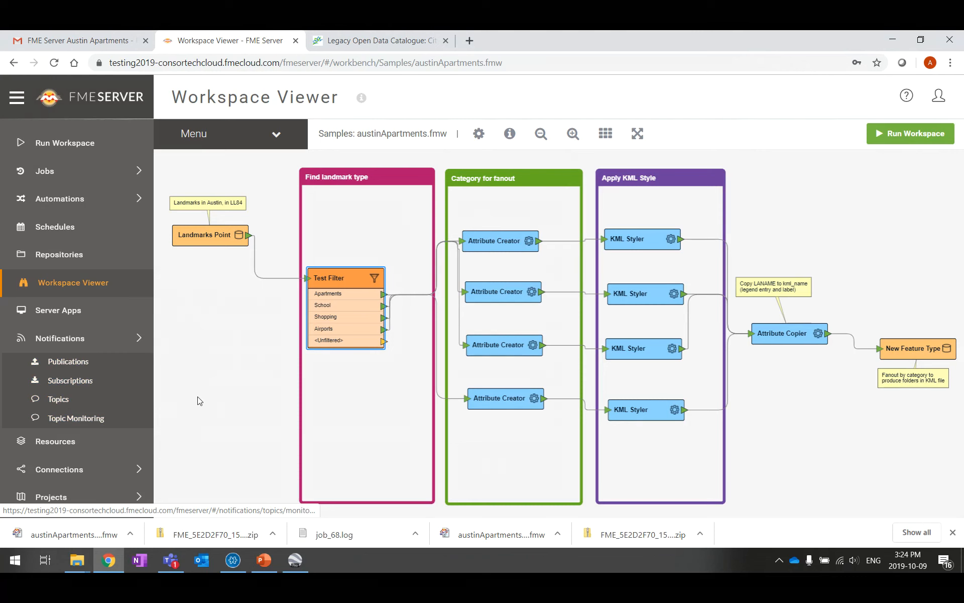
left_click(71, 362)
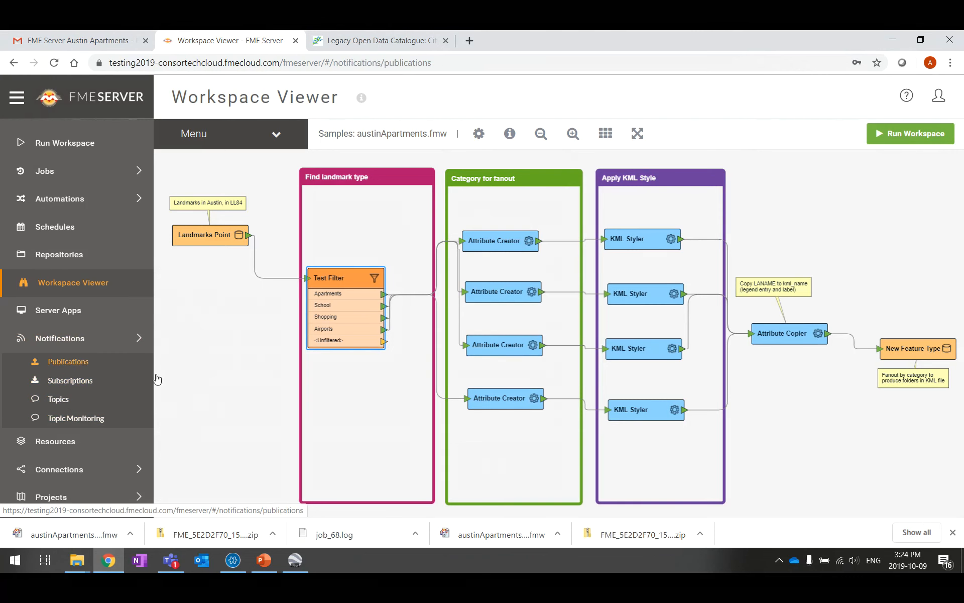
left_click(70, 380)
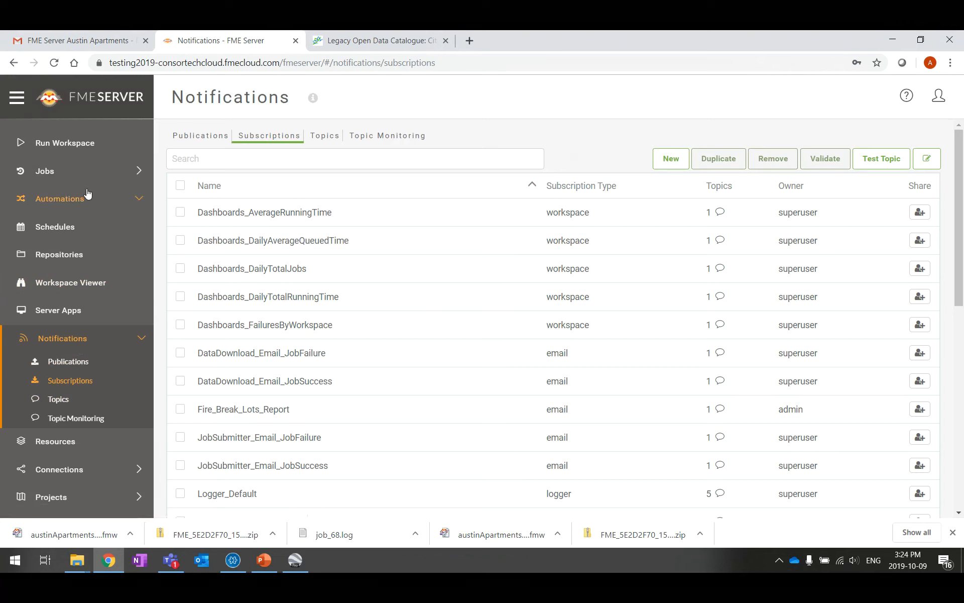
left_click(141, 344)
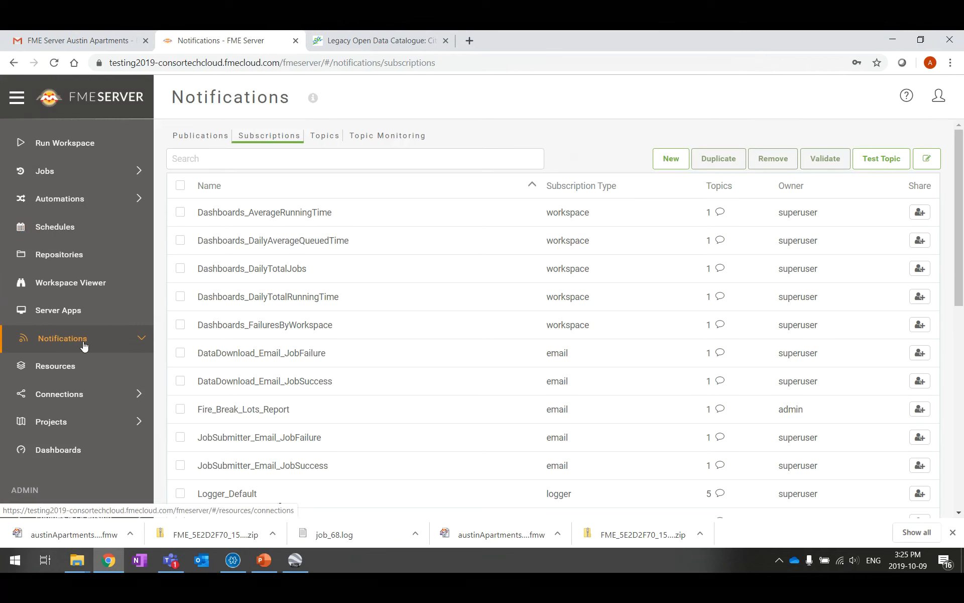
left_click(53, 210)
left_click(73, 370)
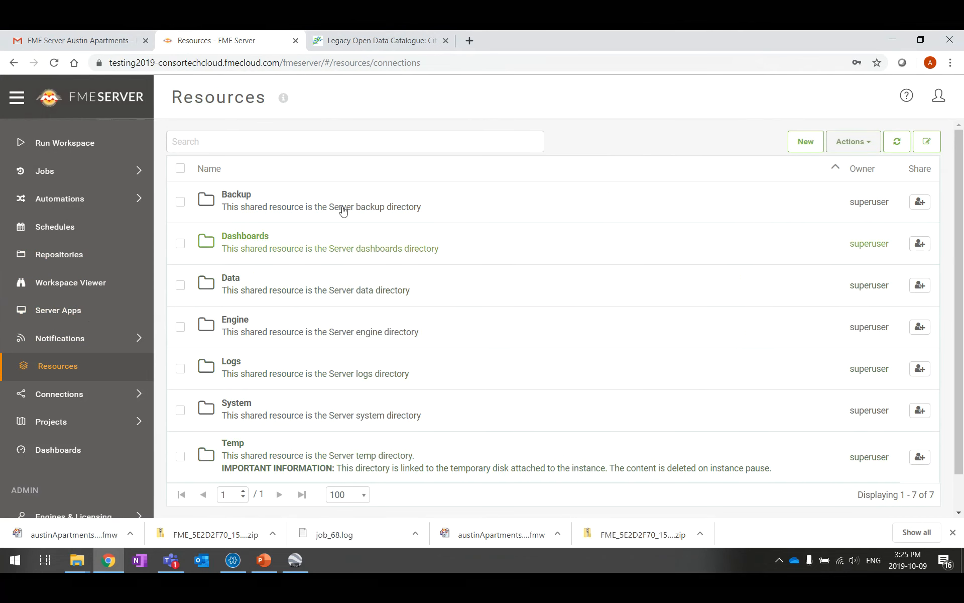
Peek into the Data resource, then open Logs showing core, database, engine, queue and tomcat folders
left_click(234, 288)
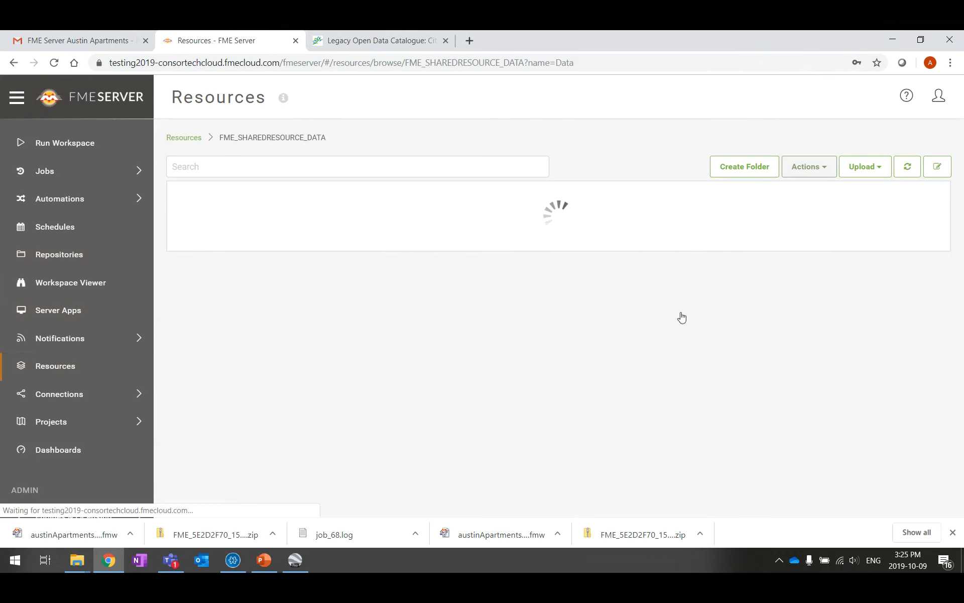
left_click(19, 69)
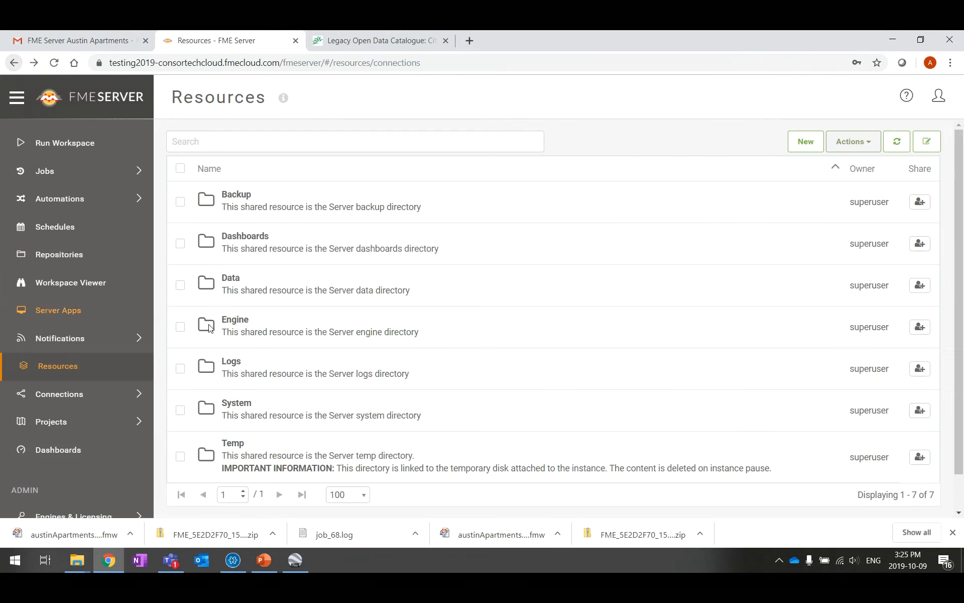
left_click(234, 364)
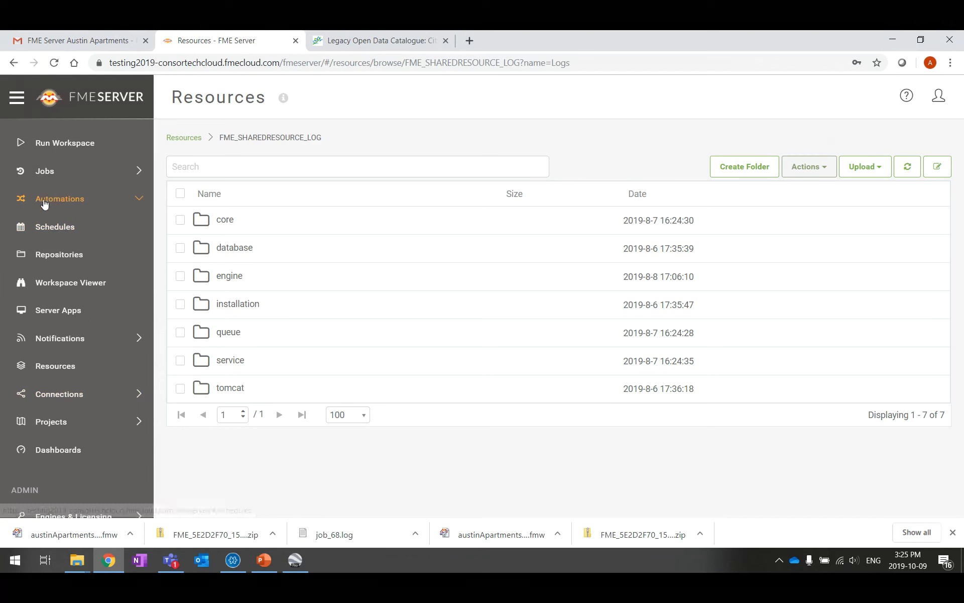
left_click(145, 201)
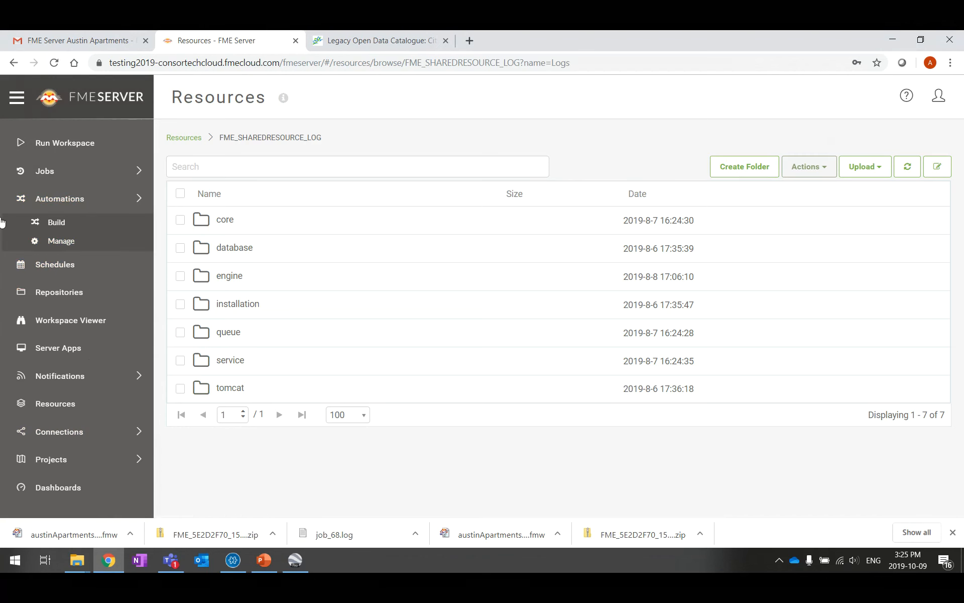
Search recent automations for 'Automation Austin Apartment', then create a blank Trigger-plus-Next-Action workflow
left_click(60, 225)
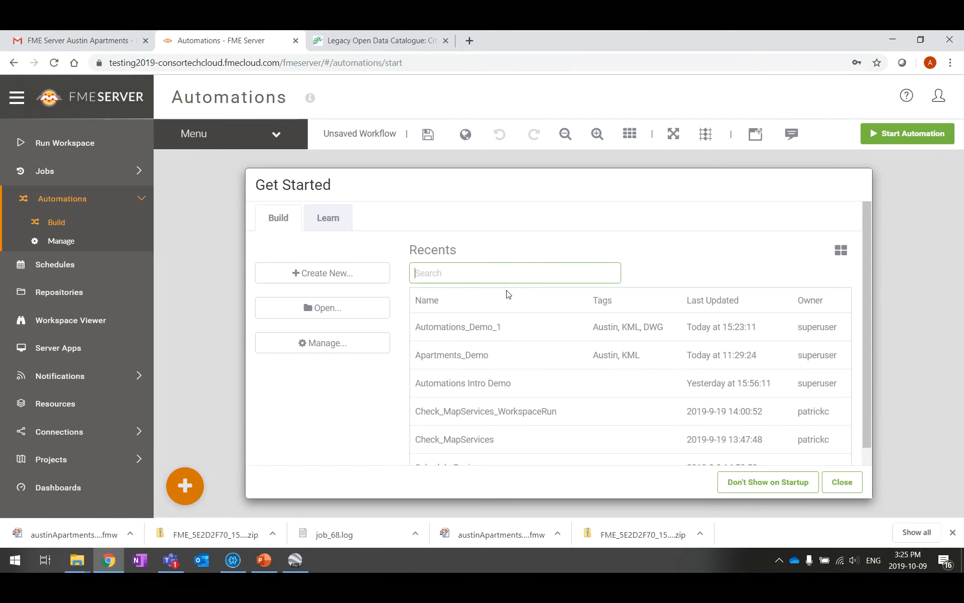
type("Automa")
key("BackSpace")
type("m")
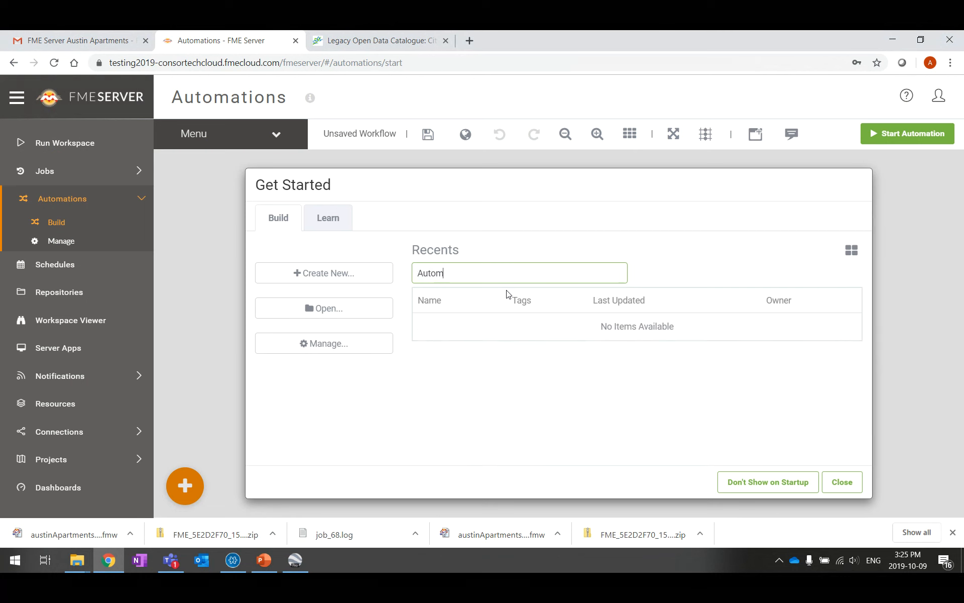
type("ation Au")
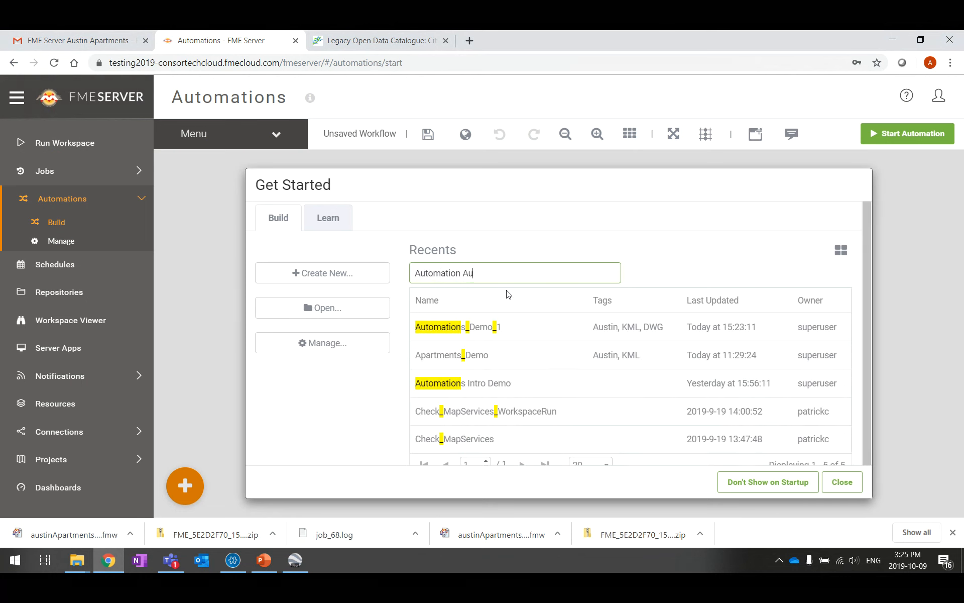
type("stin Apartments")
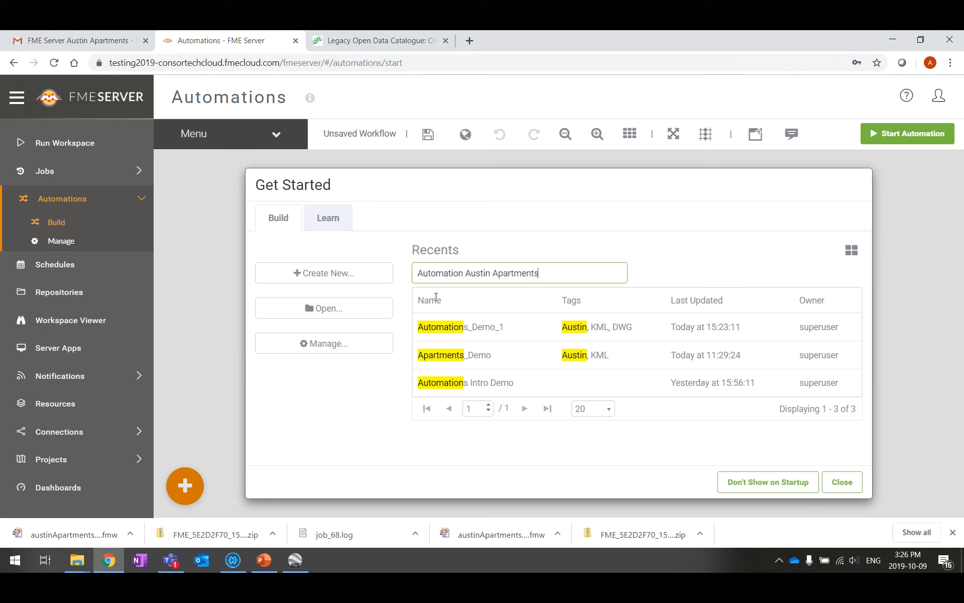
triple_click(536, 273)
key("ctrl+c")
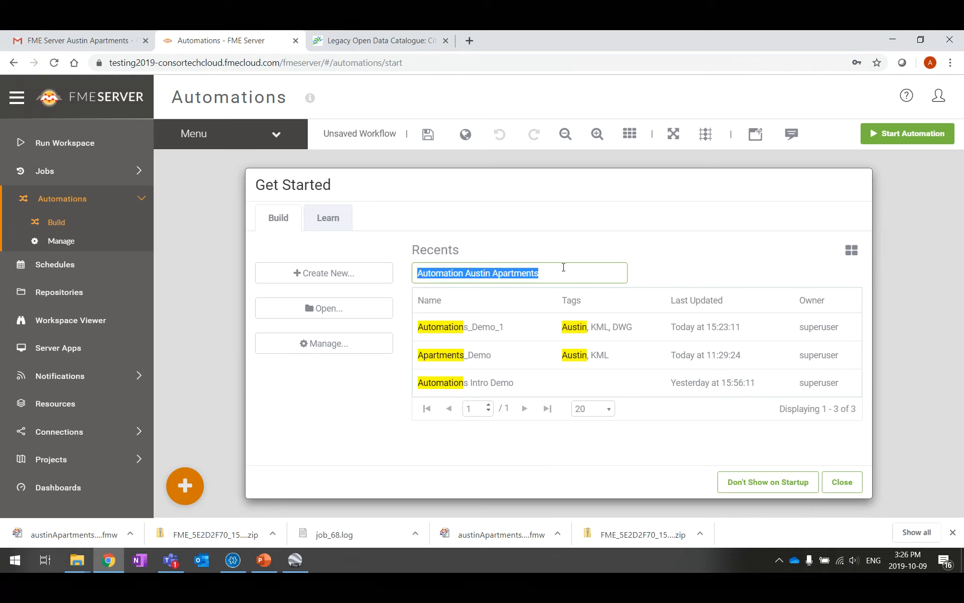
left_click(342, 271)
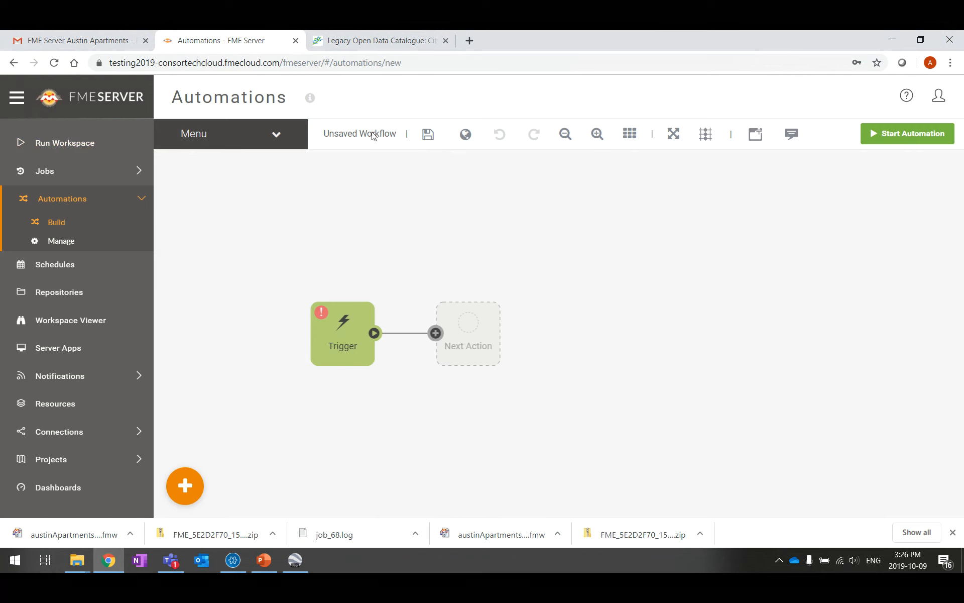
Replace the Untitled name with 'Automation Austin Apartments', add tags KML, DWG and Austin, and save
left_click(429, 135)
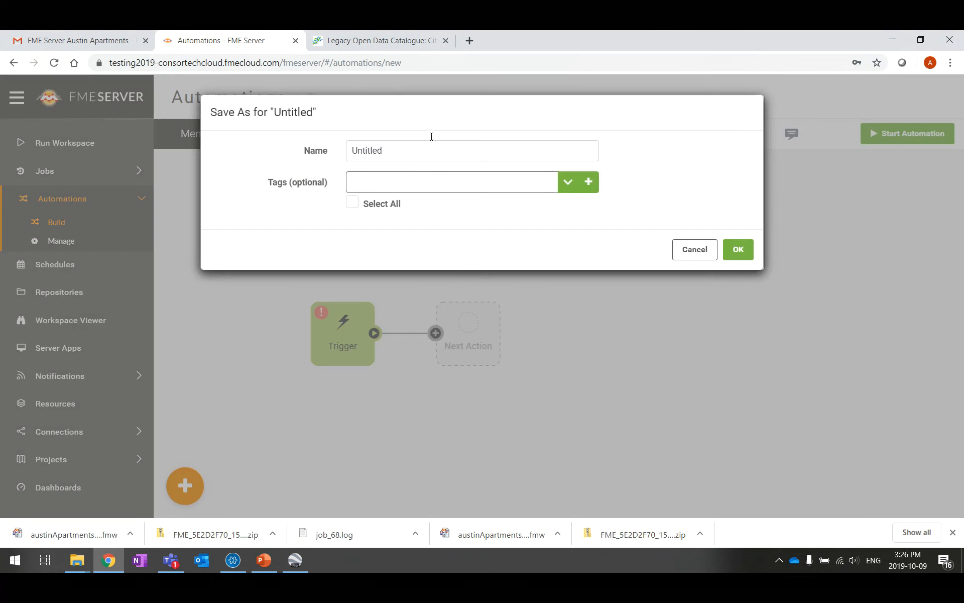
left_click_drag(495, 157, 349, 171)
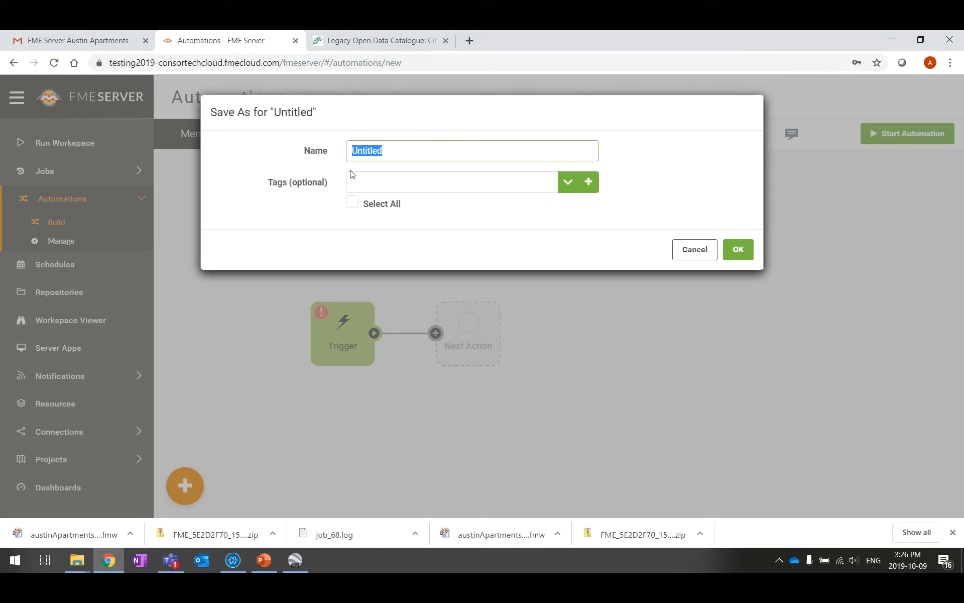
key("ctrl+v")
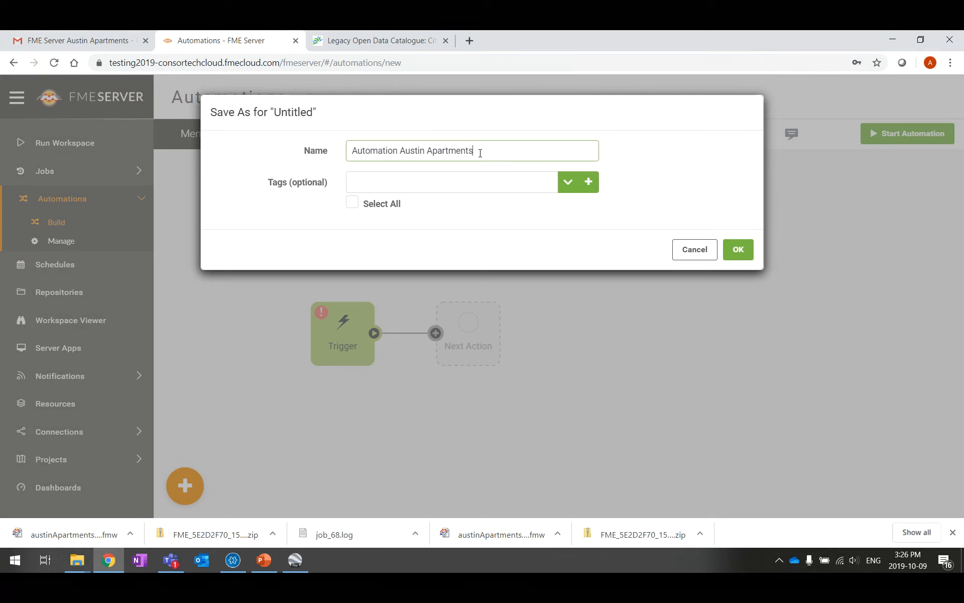
left_click(419, 183)
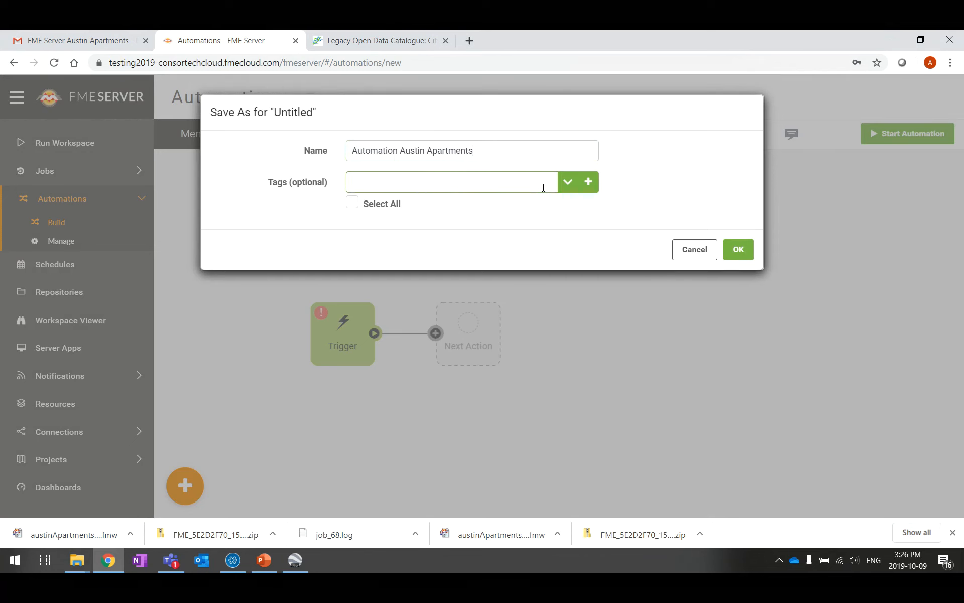
type("KML")
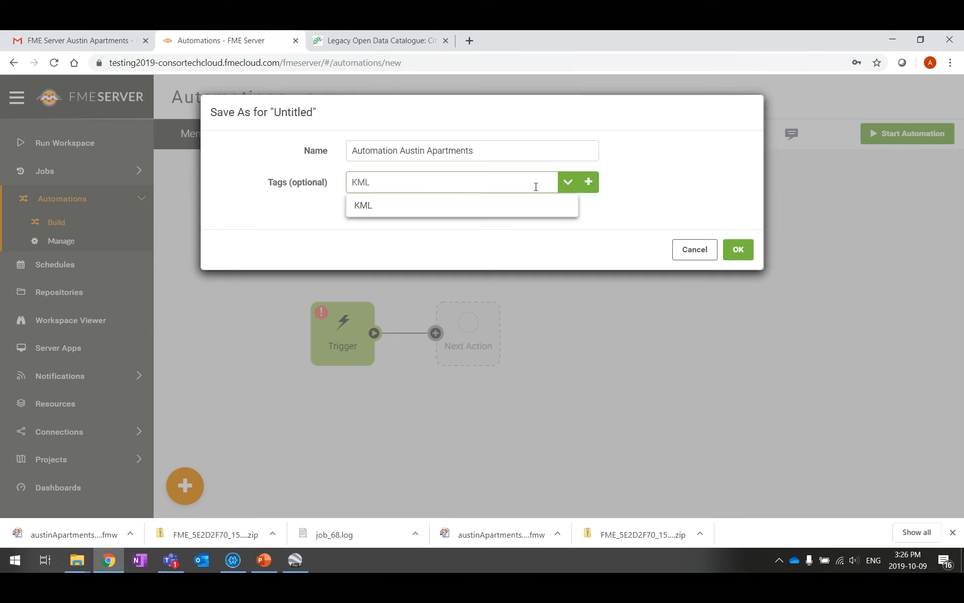
key("Return")
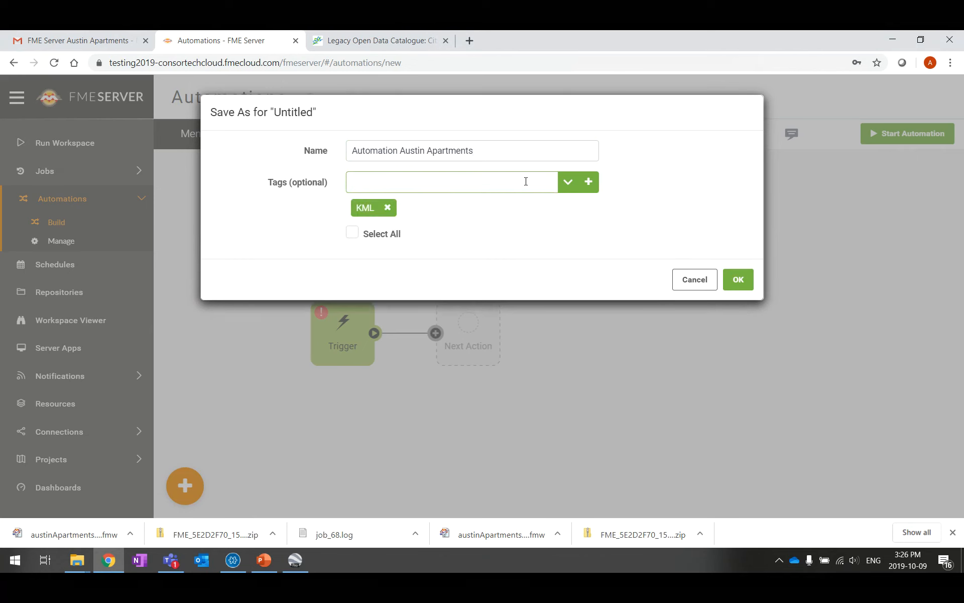
type("DWG")
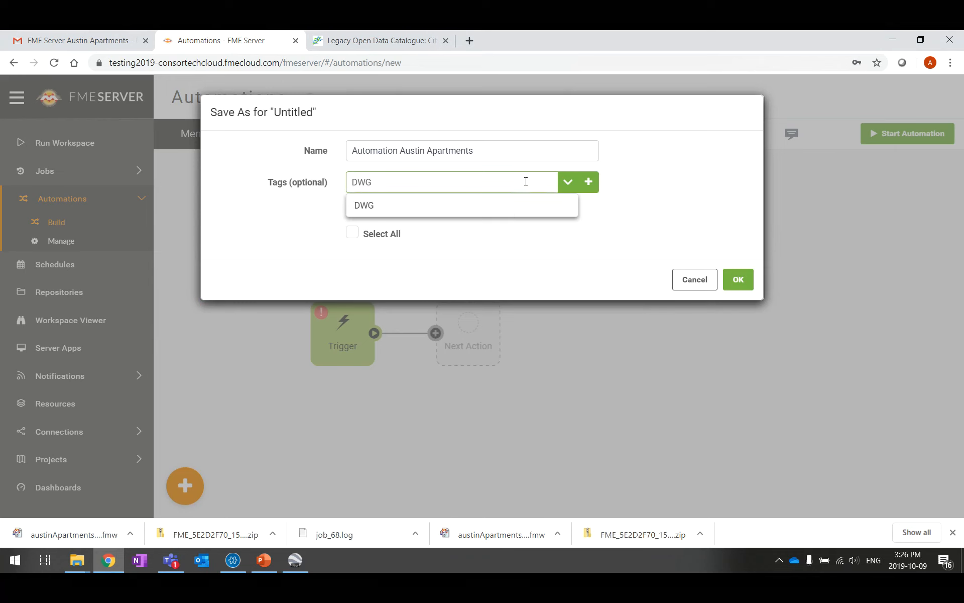
left_click(520, 211)
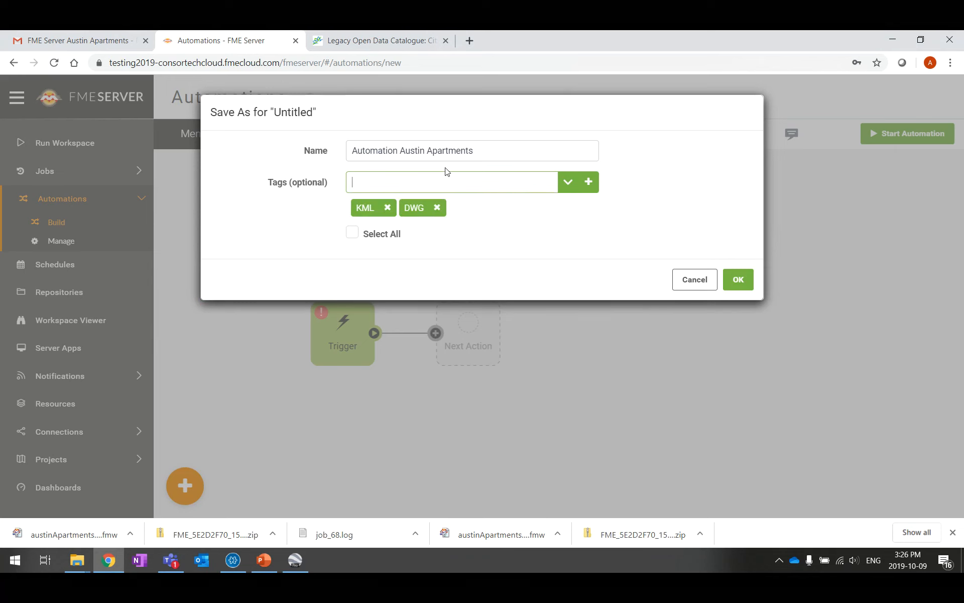
type("Austin")
left_click(453, 214)
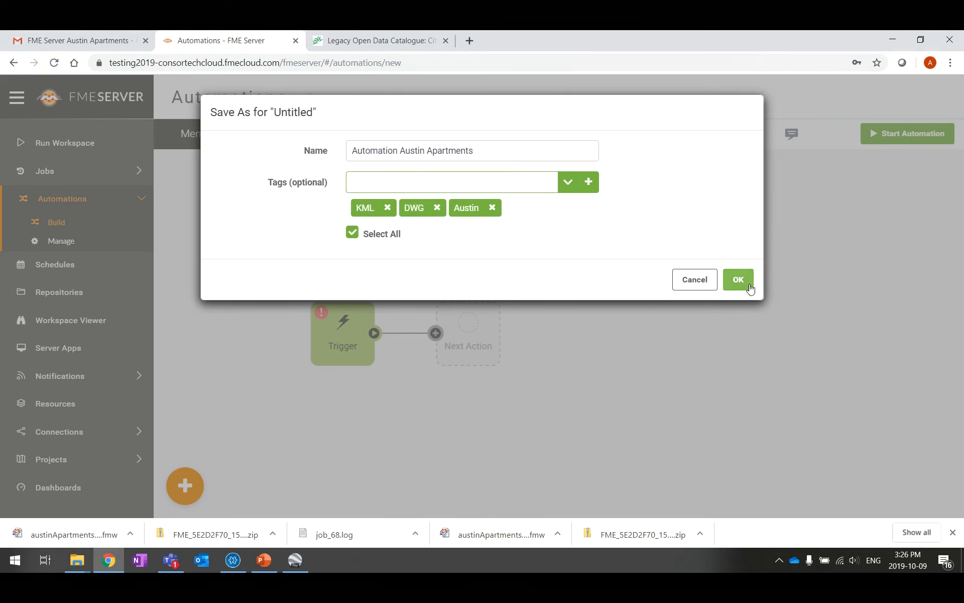
left_click(743, 281)
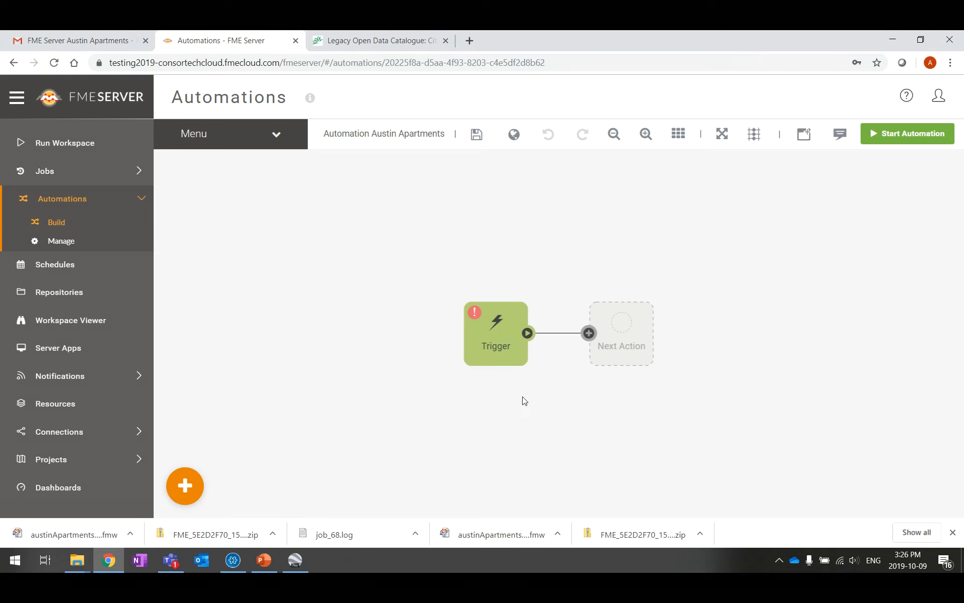
Shift the Trigger and Next Action blocks left and set the trigger event to Schedule initiated
left_click_drag(501, 335, 300, 338)
left_click_drag(624, 336, 442, 334)
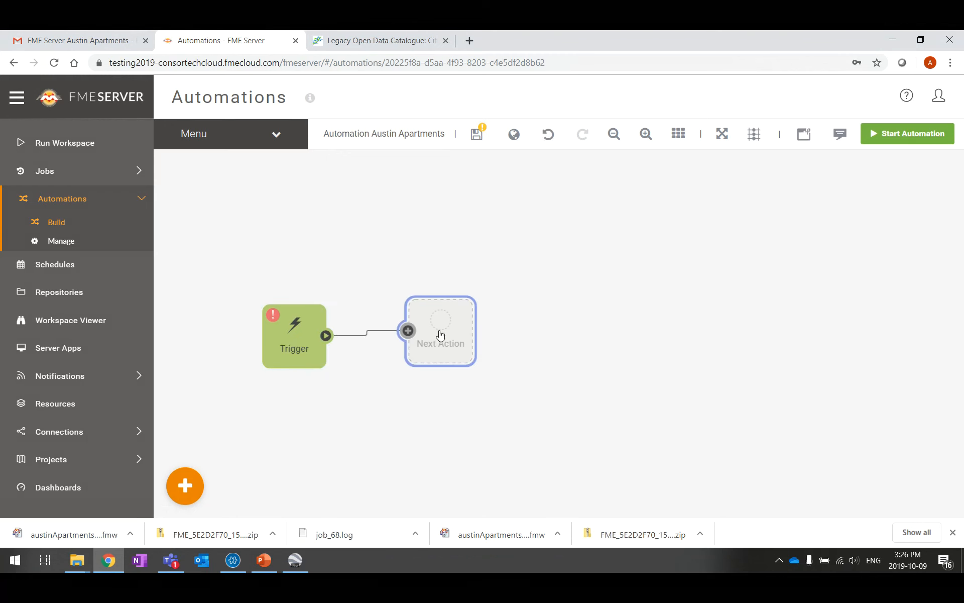
left_click(294, 335)
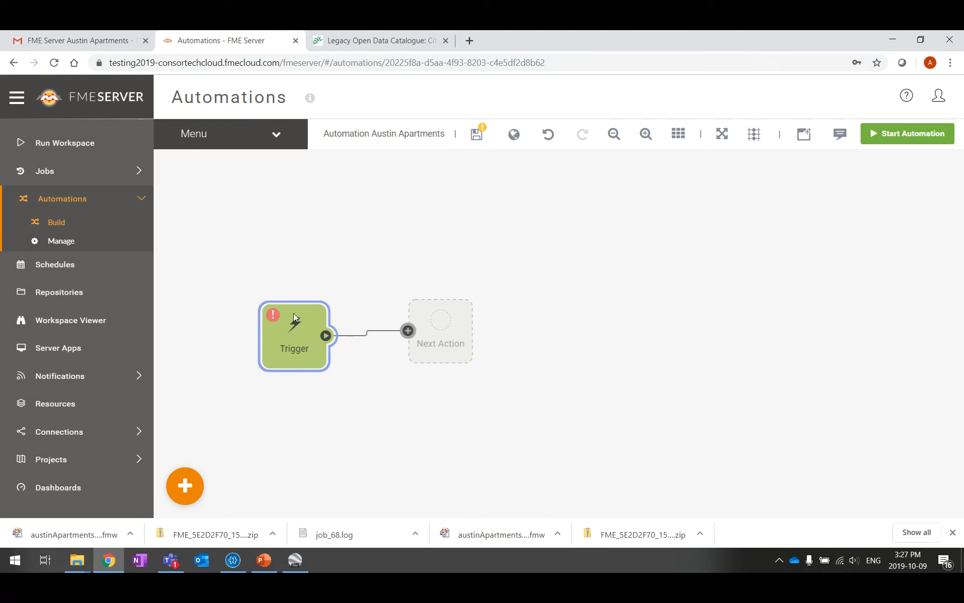
double_click(291, 337)
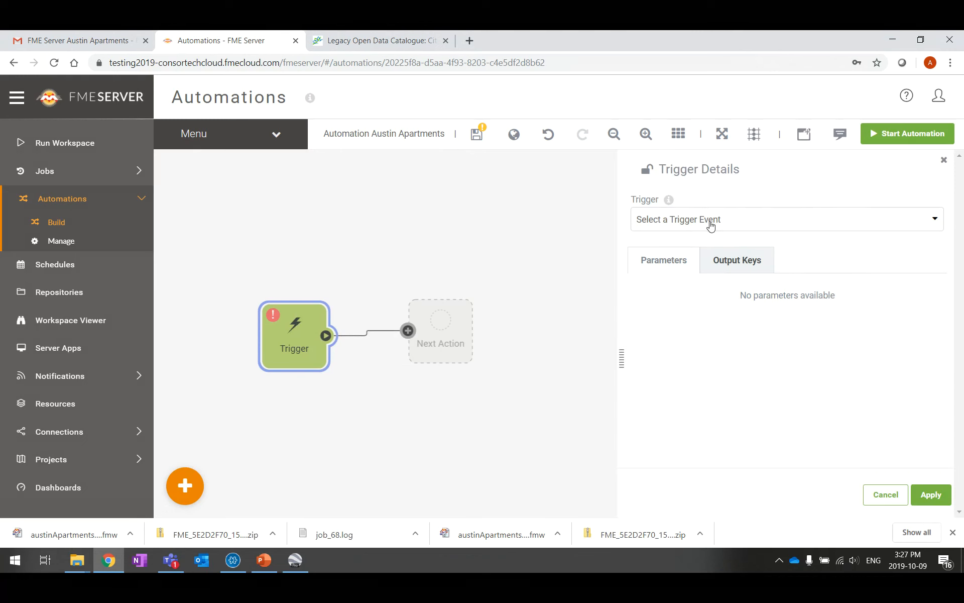
left_click(935, 219)
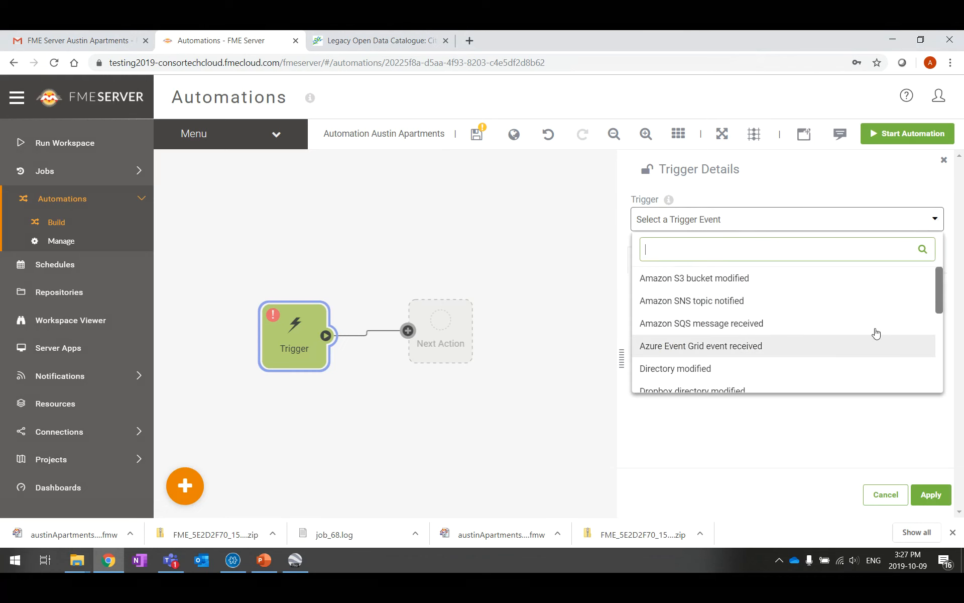
mouse_move(940, 282)
left_mouse_down()
mouse_move(937, 327)
mouse_move(937, 297)
left_mouse_up()
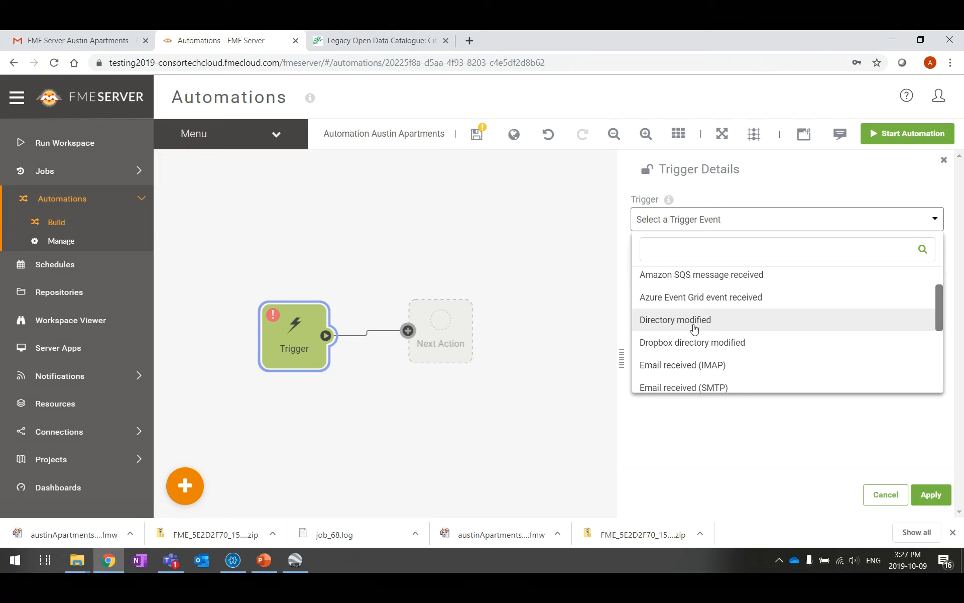
scroll(715, 326, "down", 1)
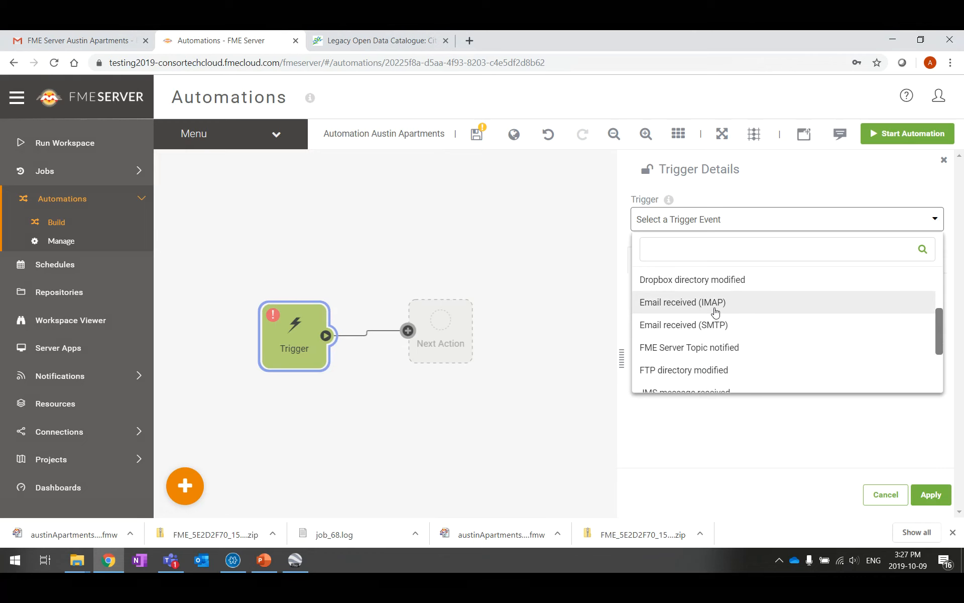
scroll(715, 312, "down", 1)
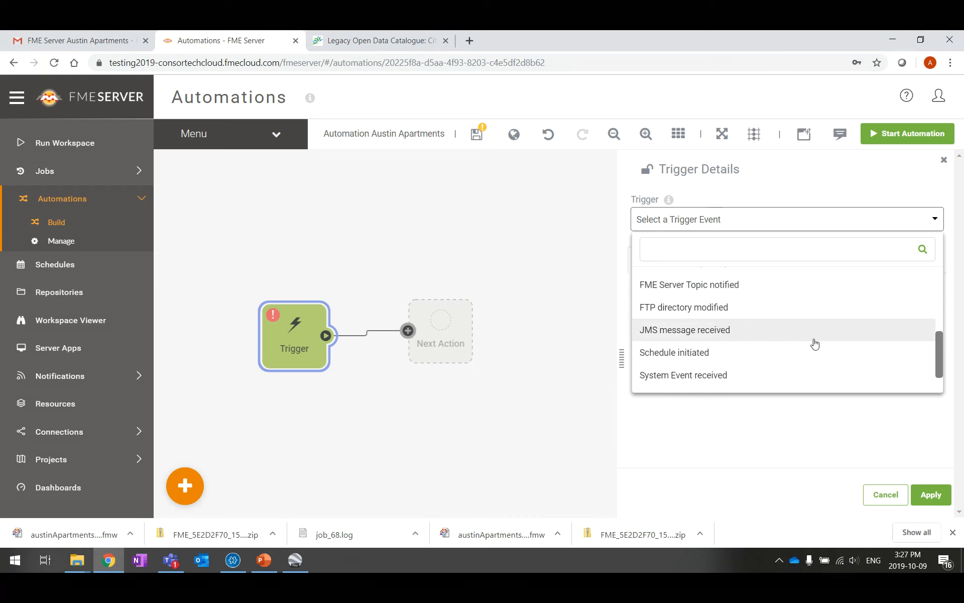
scroll(821, 352, "down", 1)
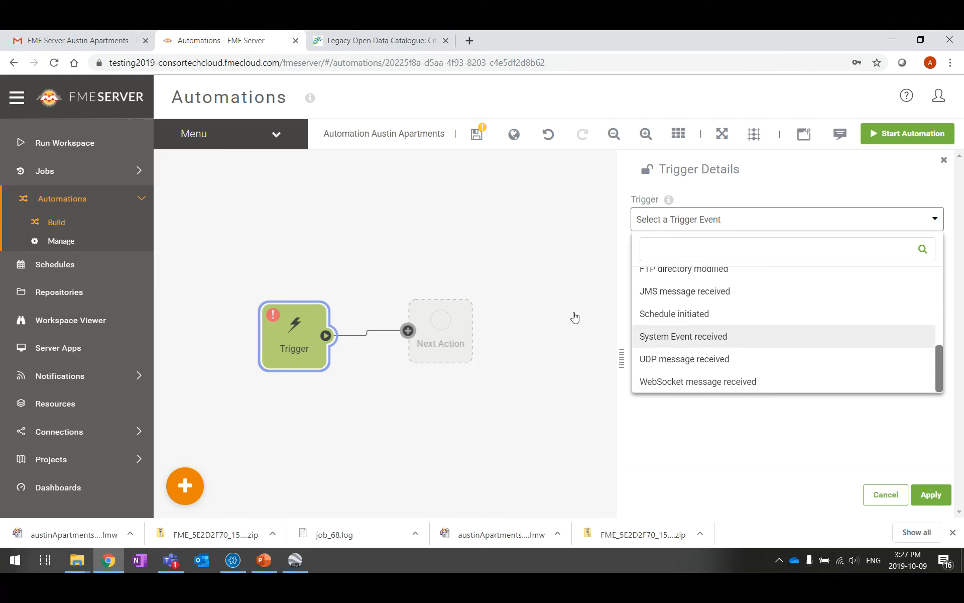
left_click(706, 312)
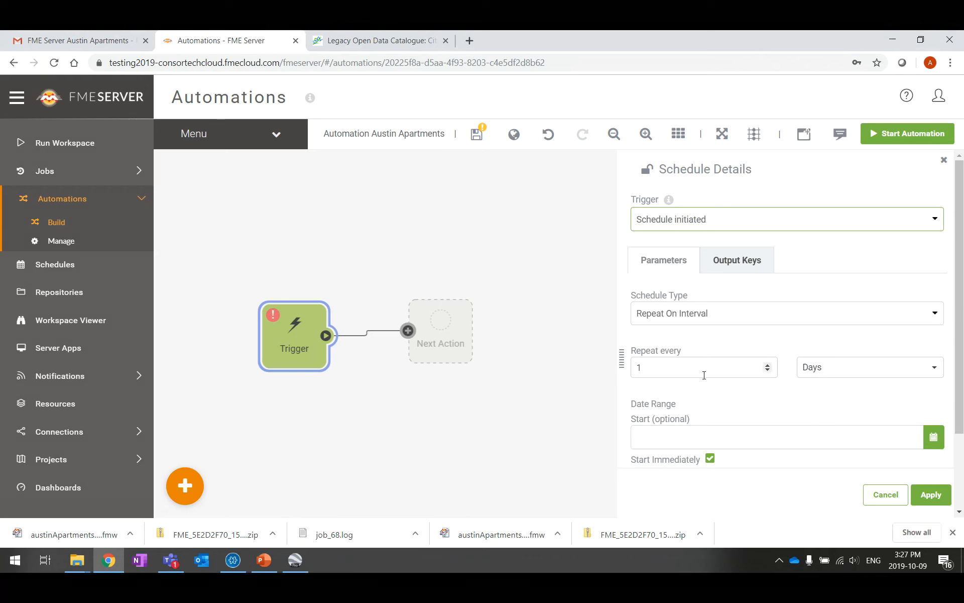
Change the schedule's repeat unit from 1 Days to 1 Minutes and apply it
left_click(934, 376)
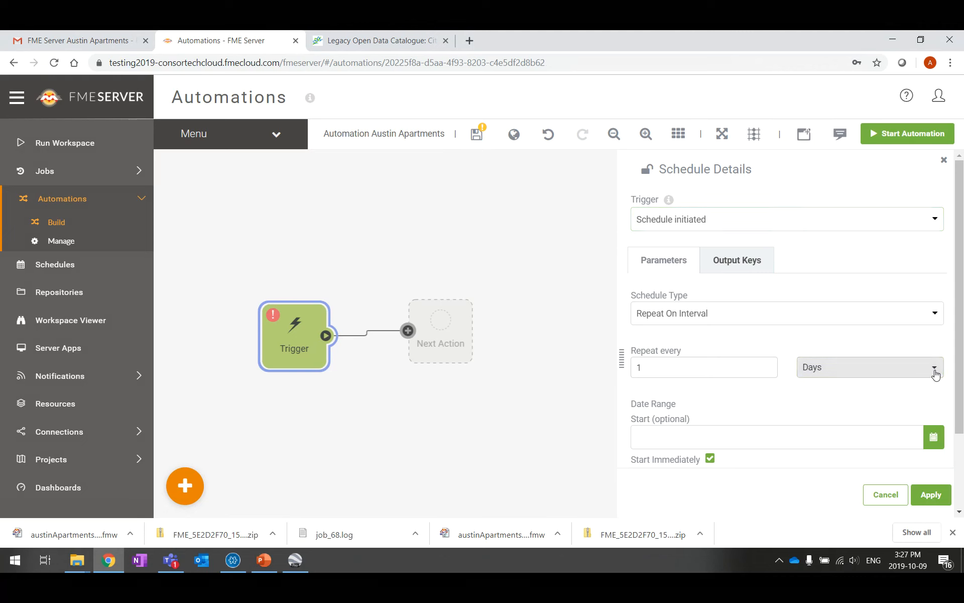
left_click(853, 373)
left_click(833, 415)
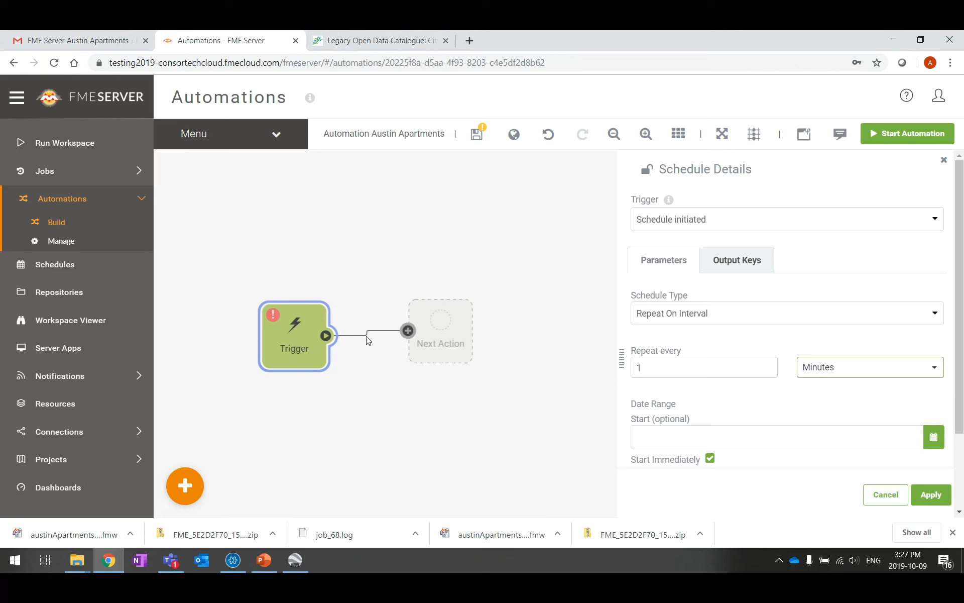
scroll(857, 418, "down", 2)
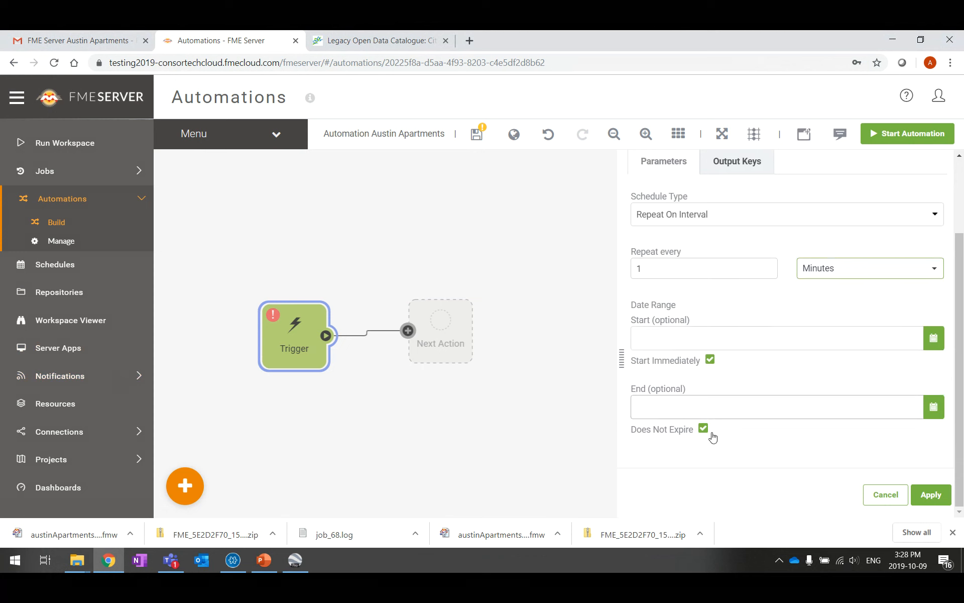
left_click(938, 497)
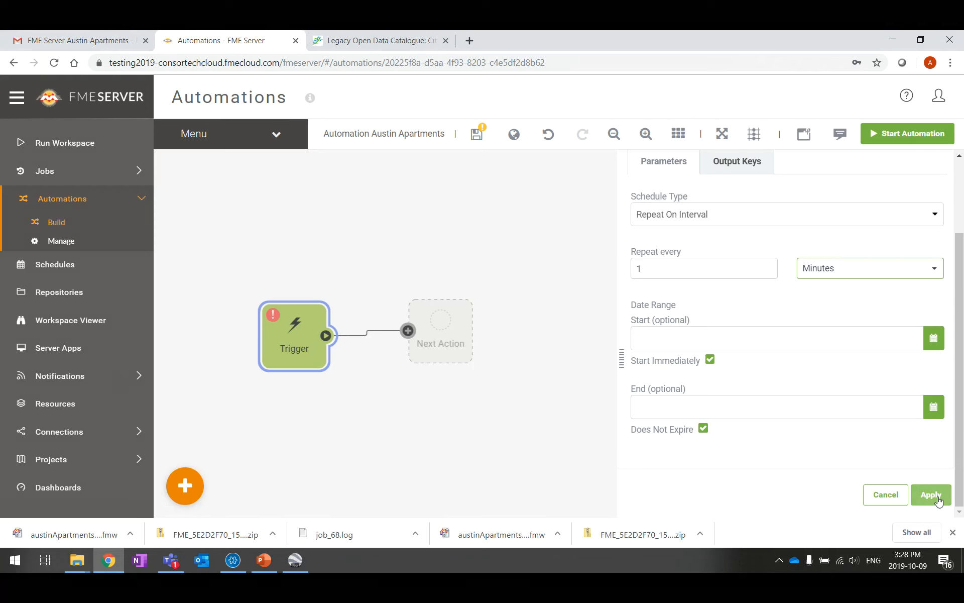
Dismiss the downloads bar, rearrange the Schedule and Next Action nodes, and open Next Action's details
left_click(953, 532)
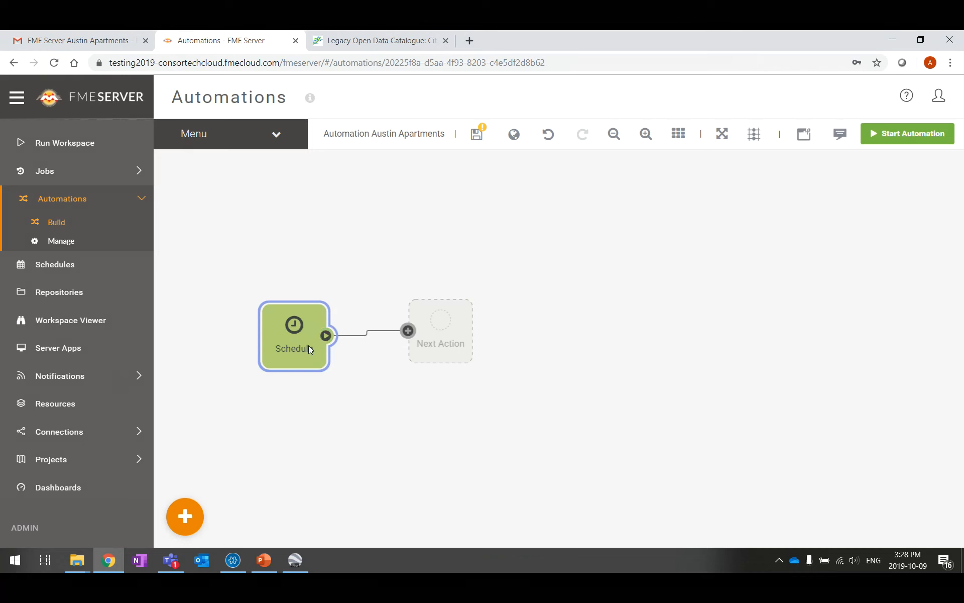
left_click_drag(309, 349, 276, 332)
left_click_drag(462, 333, 477, 301)
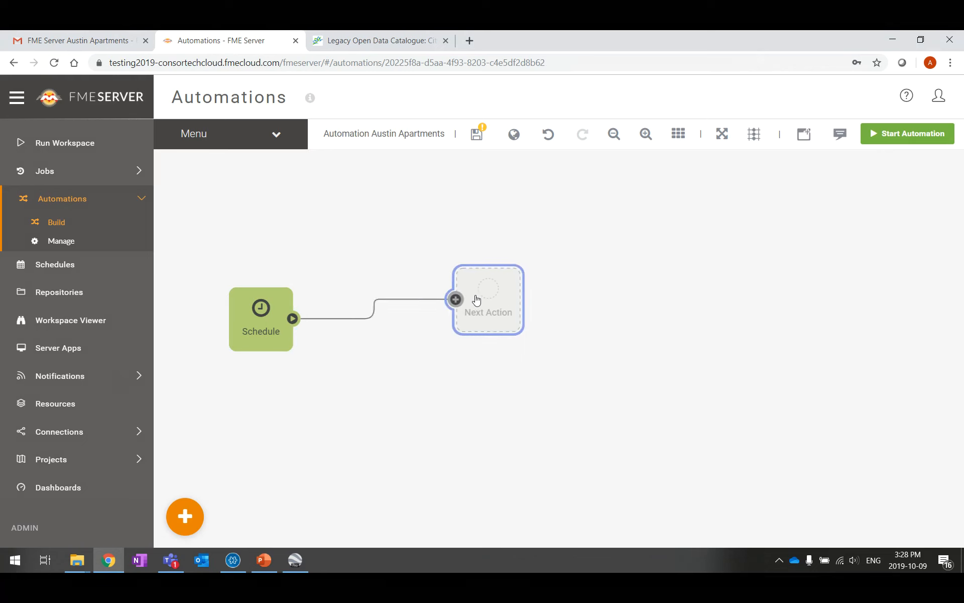
left_click_drag(258, 315, 323, 316)
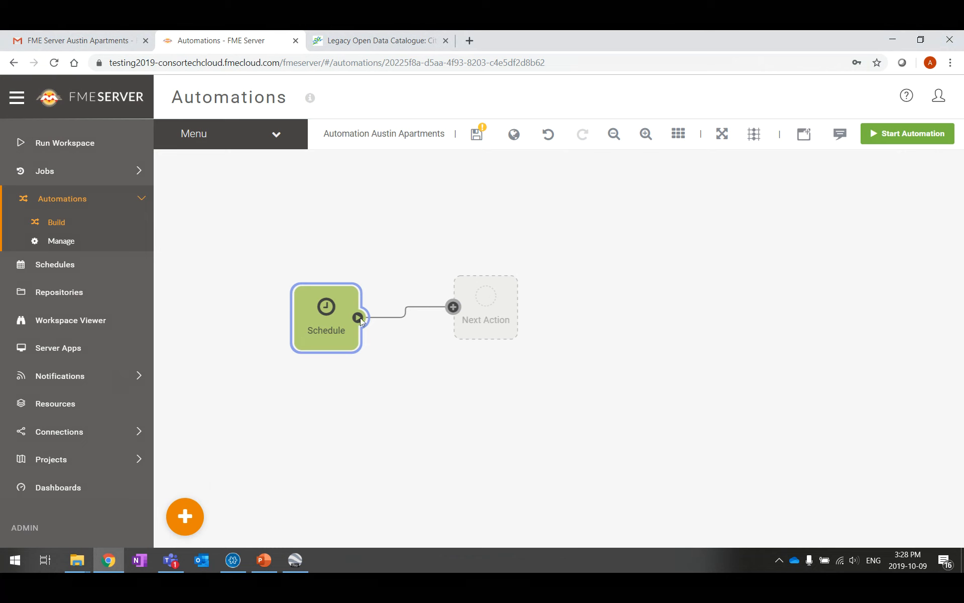
left_click_drag(315, 306, 275, 302)
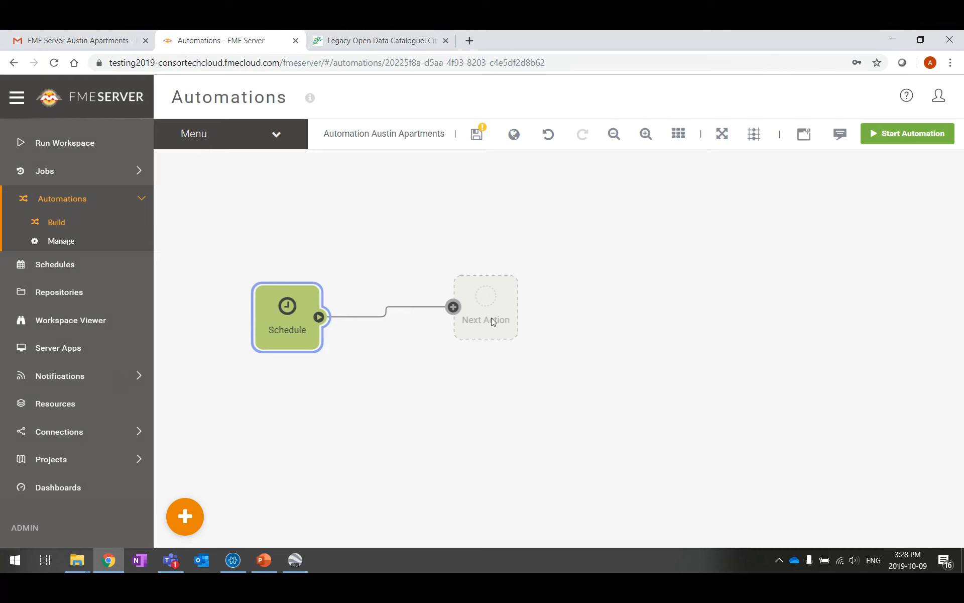
left_click(483, 303)
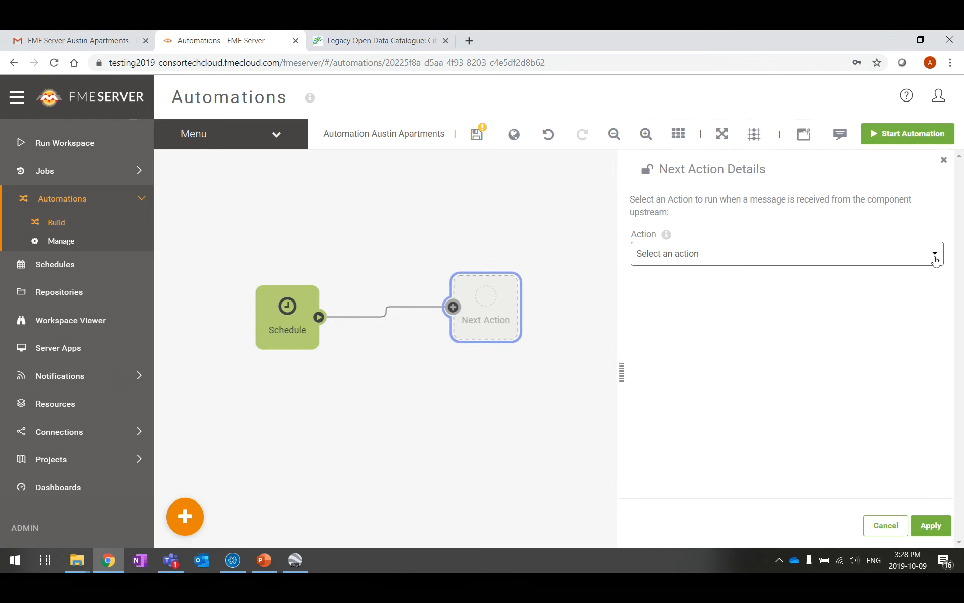
Open the Action dropdown for the Schedule's next step and browse its Actions and External Actions
left_click(858, 263)
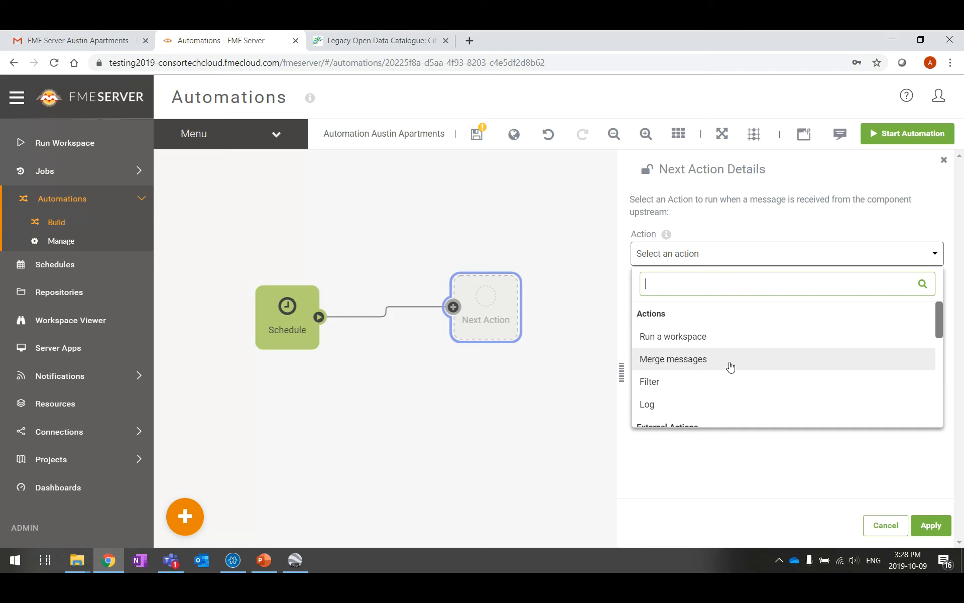
scroll(713, 402, "down", 1)
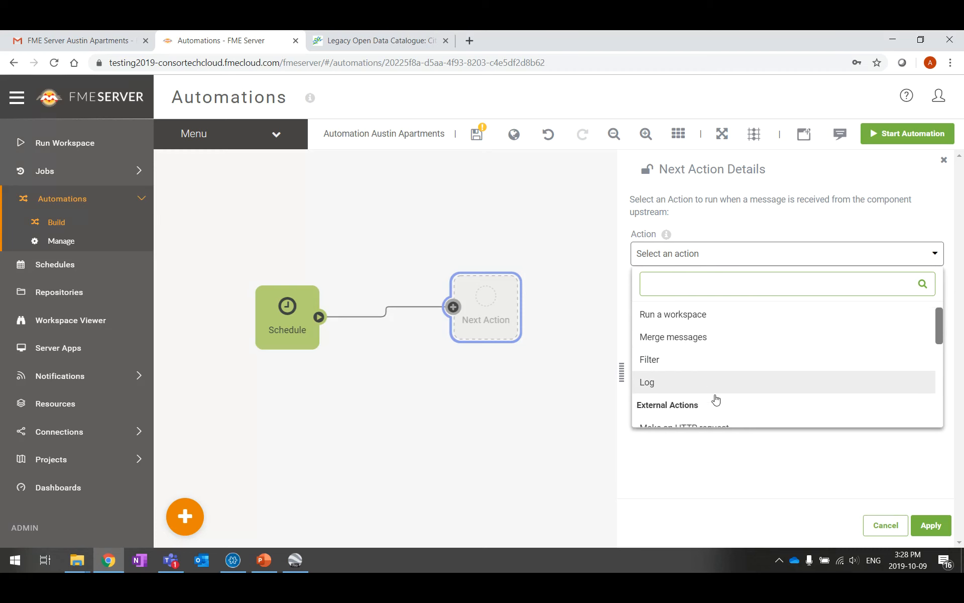
scroll(716, 400, "down", 2)
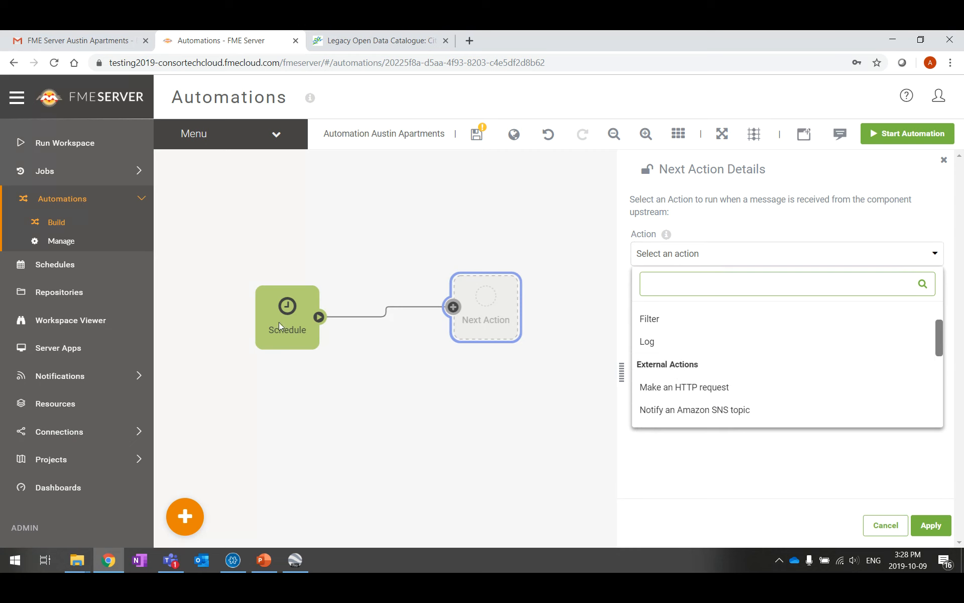
scroll(673, 346, "down", 3)
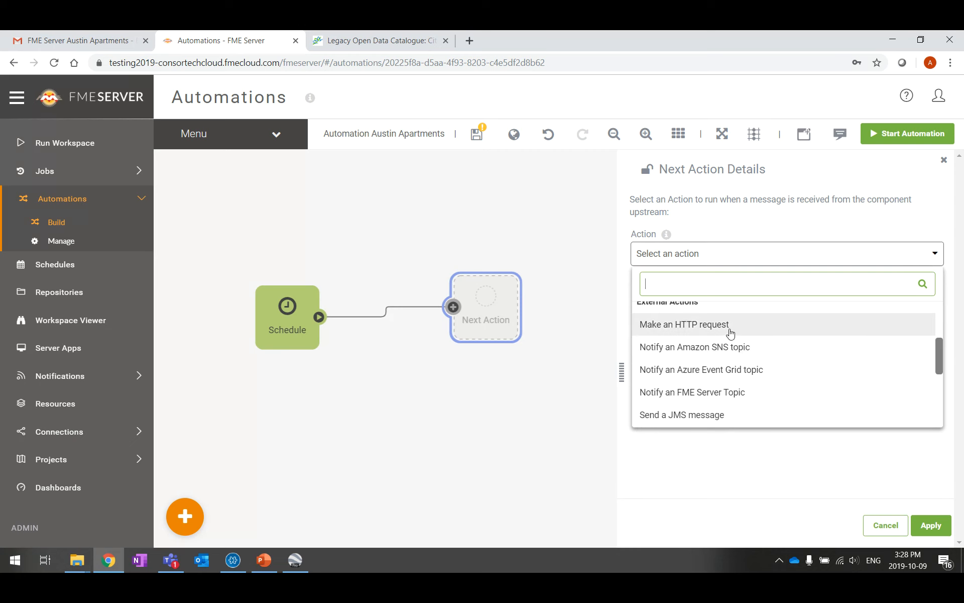
scroll(749, 331, "down", 3)
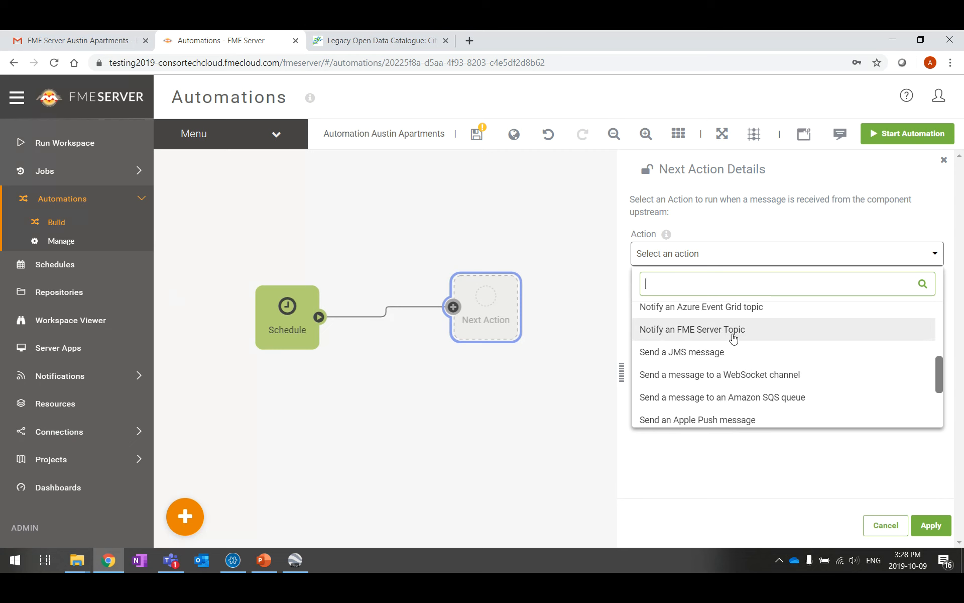
scroll(774, 357, "down", 3)
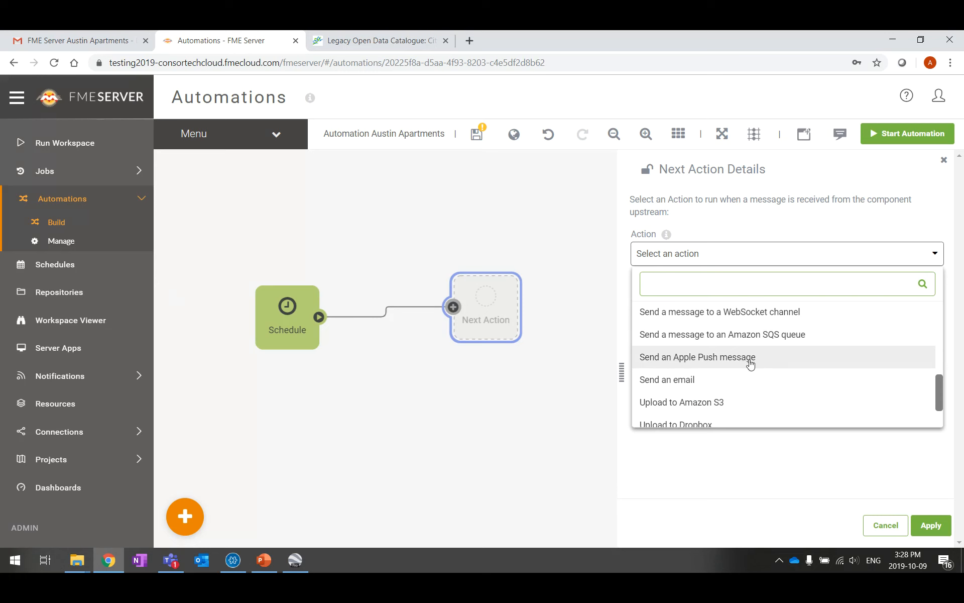
scroll(730, 381, "down", 3)
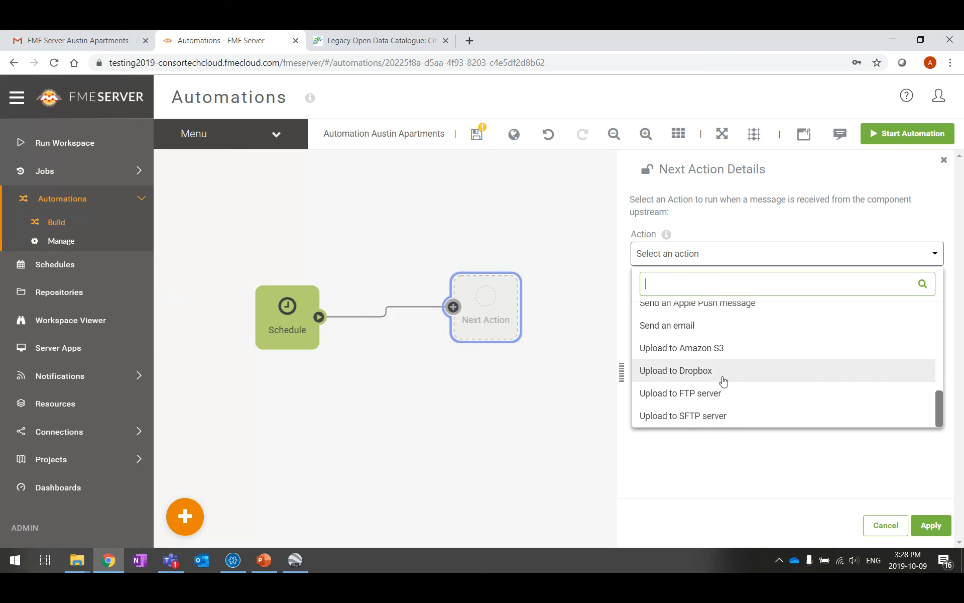
scroll(748, 391, "up", 4)
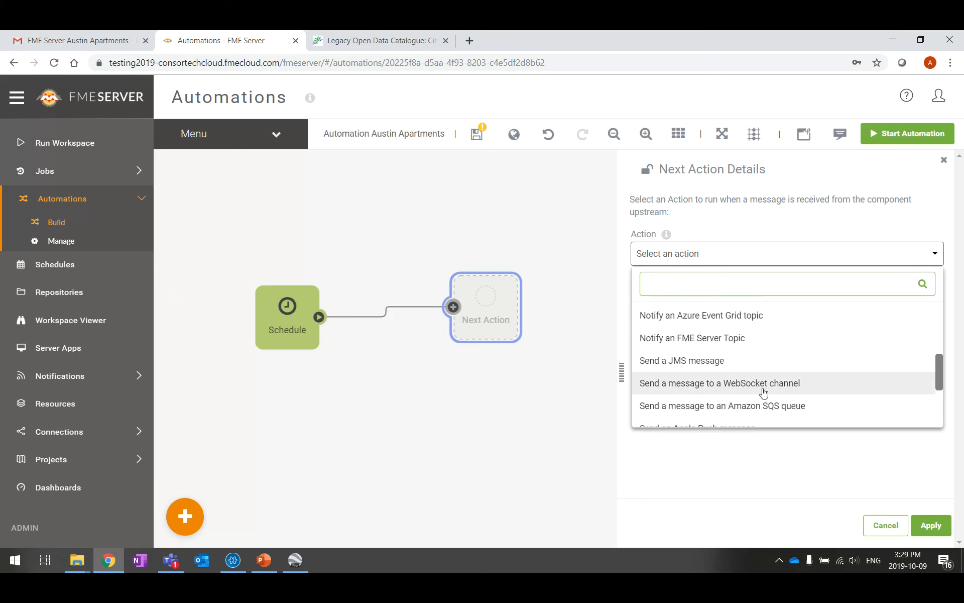
scroll(759, 371, "up", 2)
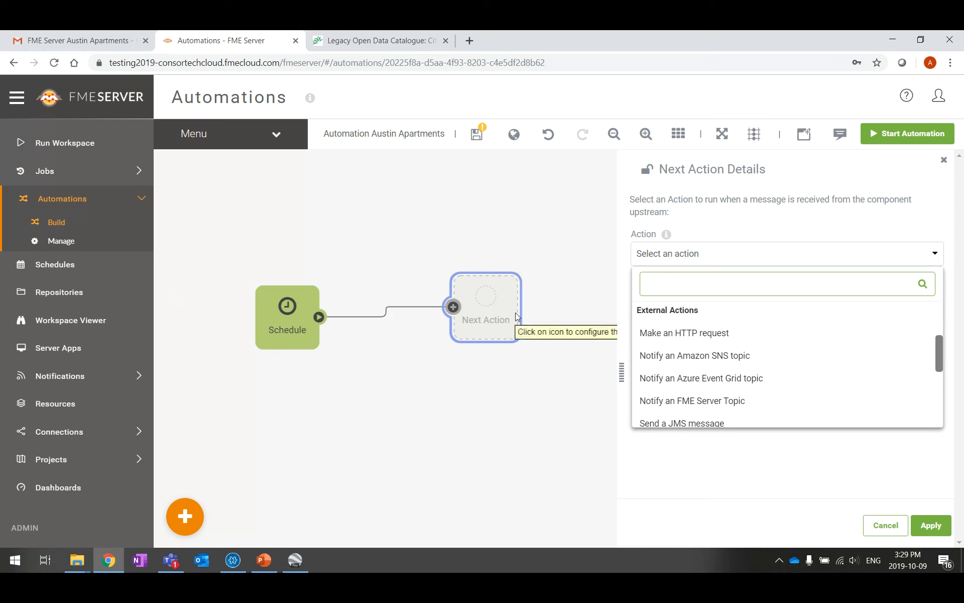
scroll(821, 383, "down", 1)
scroll(834, 382, "up", 2)
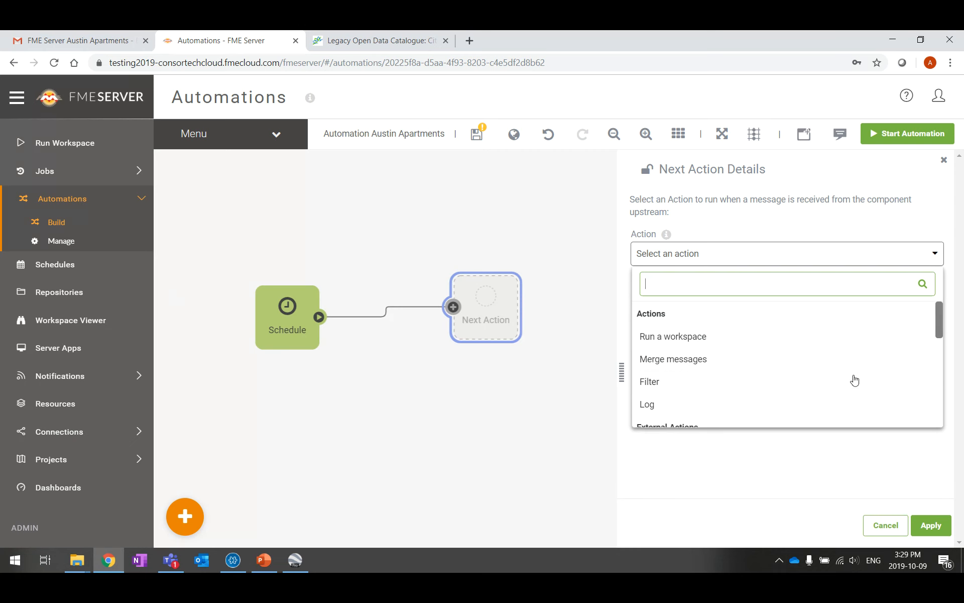
Set the action to Run a workspace with austinApartments.fmw, apply it, and move the node beside Schedule
left_click(785, 343)
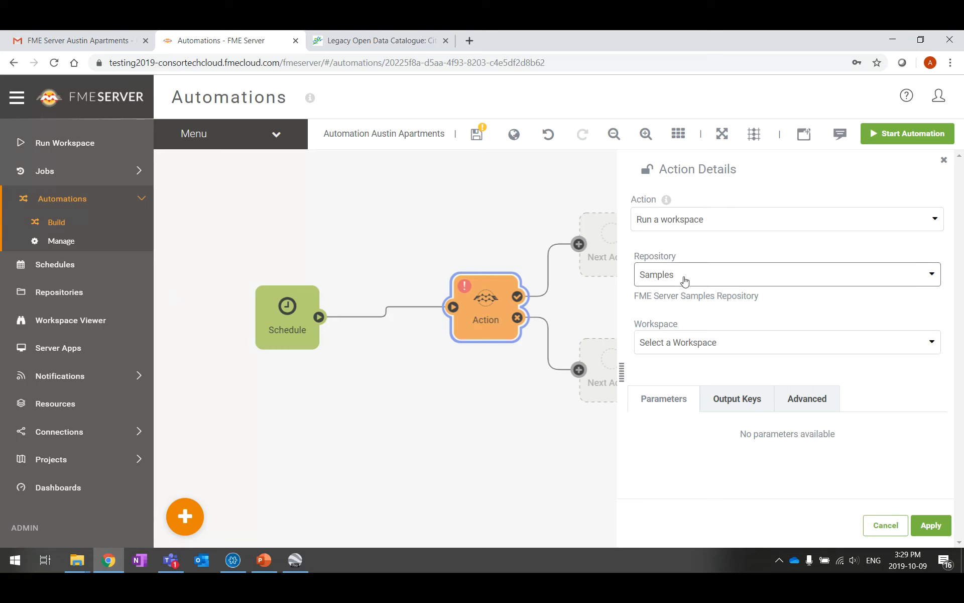
left_click(930, 341)
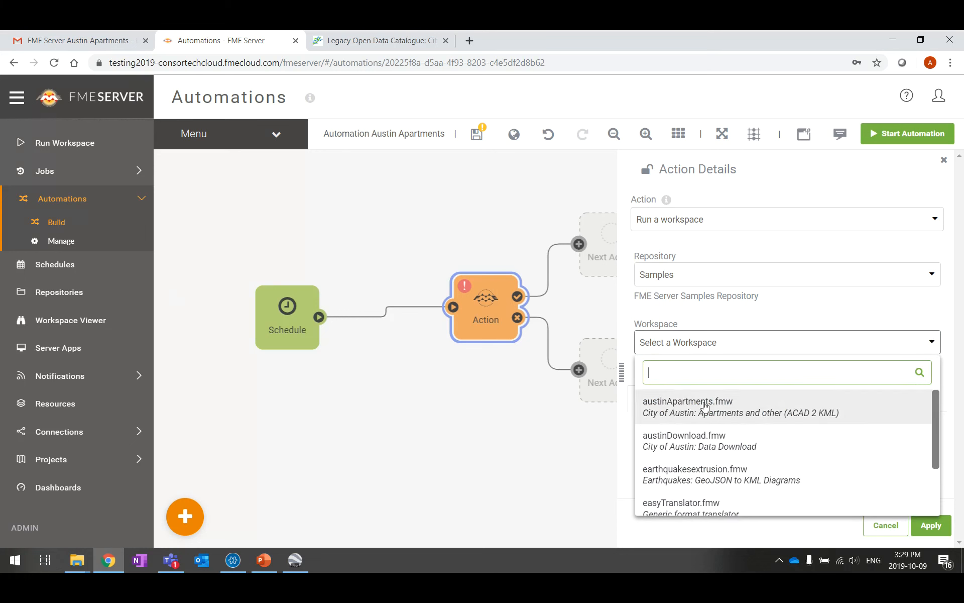
left_click(705, 406)
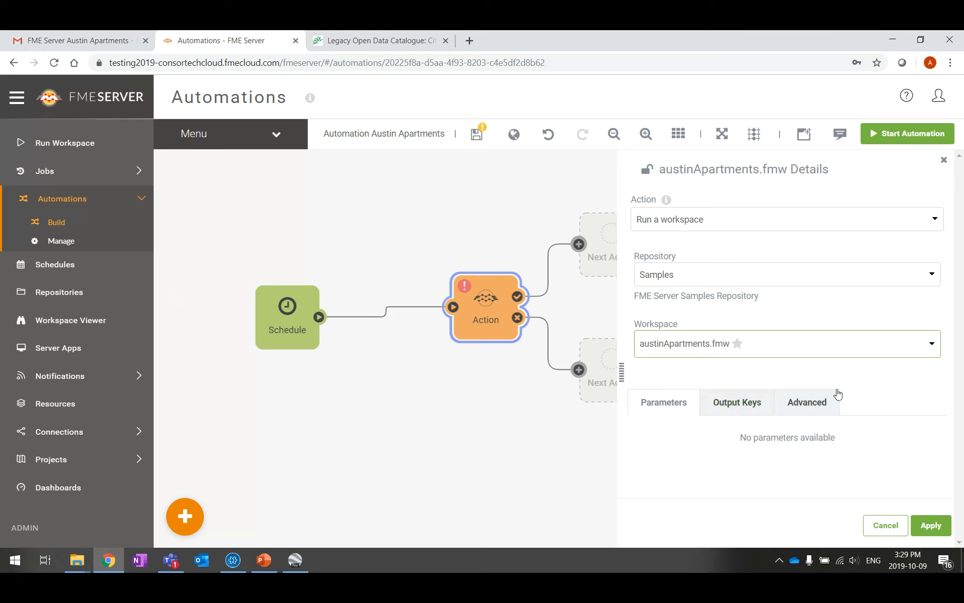
left_click(930, 526)
left_click_drag(495, 316, 441, 304)
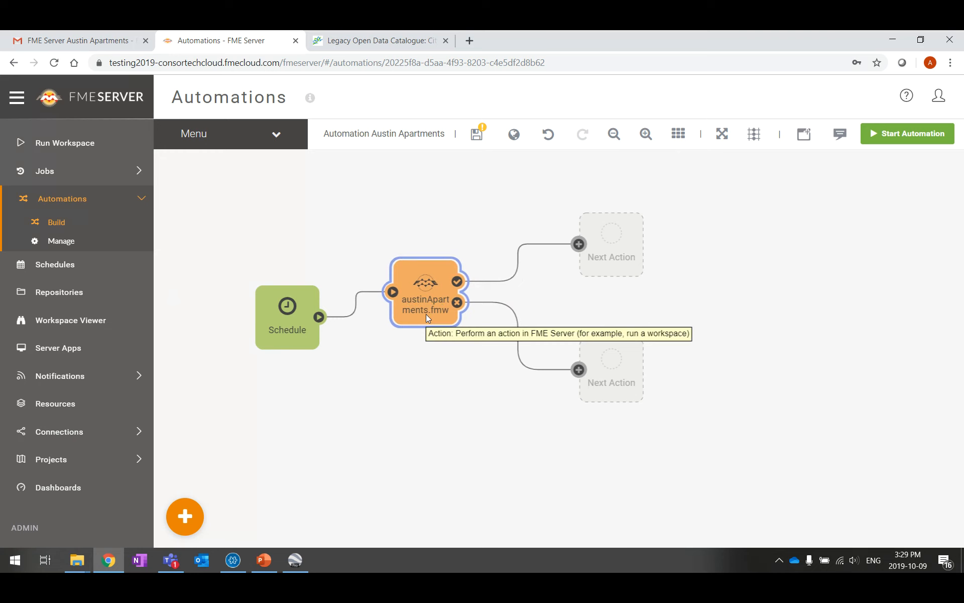
Save Automation Austin Apartments and start the automation
left_click(477, 137)
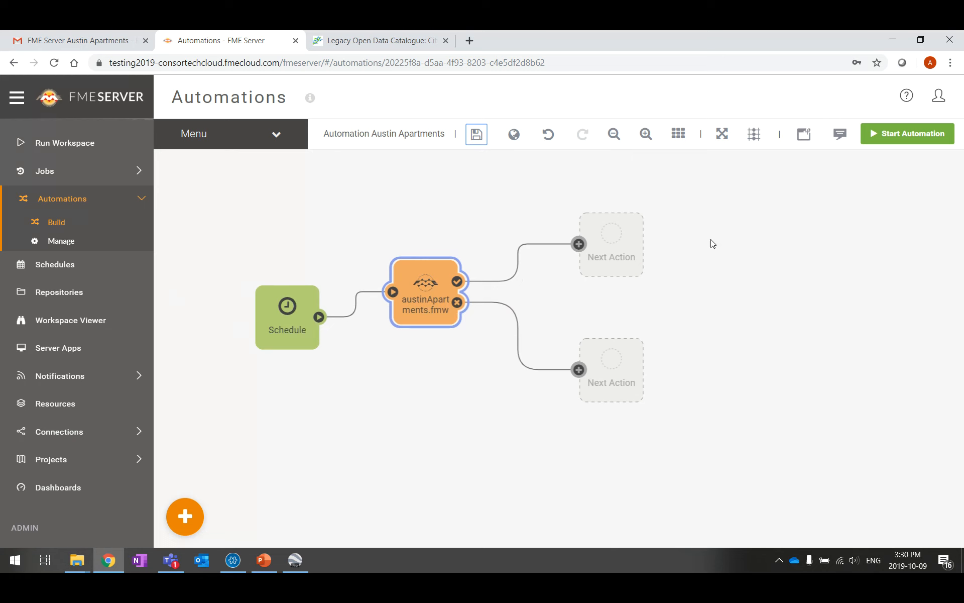
left_click(878, 137)
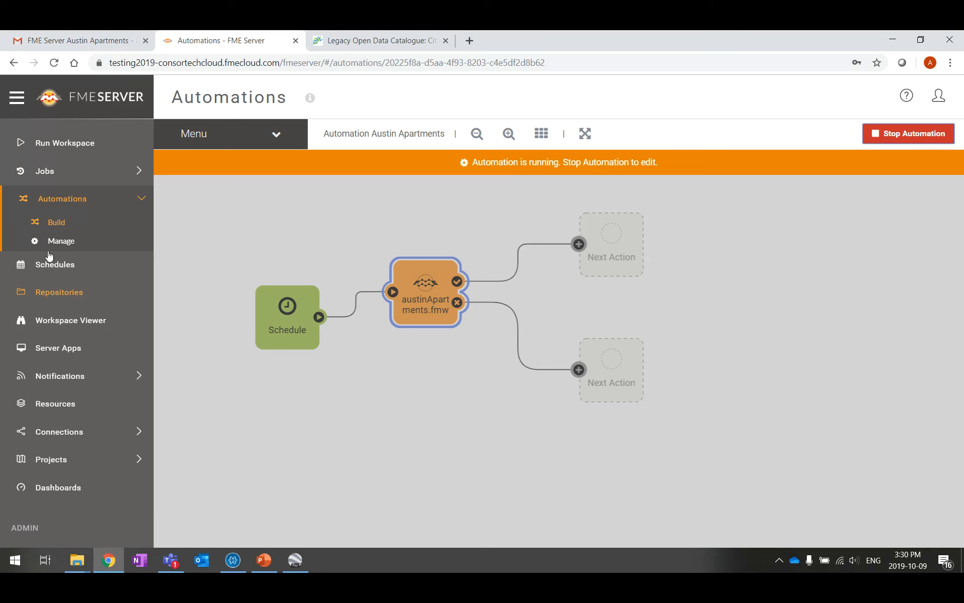
Expand Jobs in the sidebar and show the Completed jobs list
left_click(65, 170)
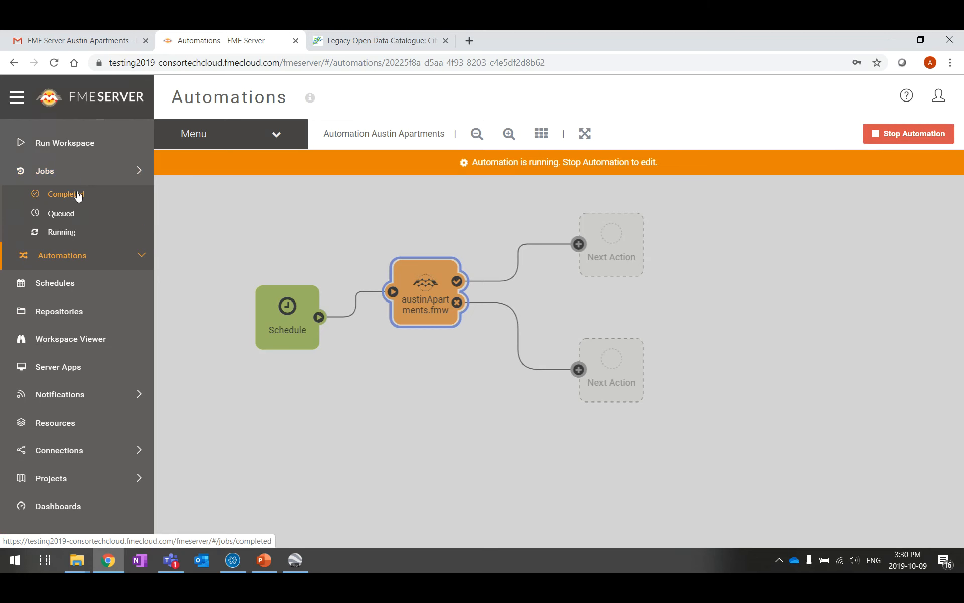
left_click(76, 195)
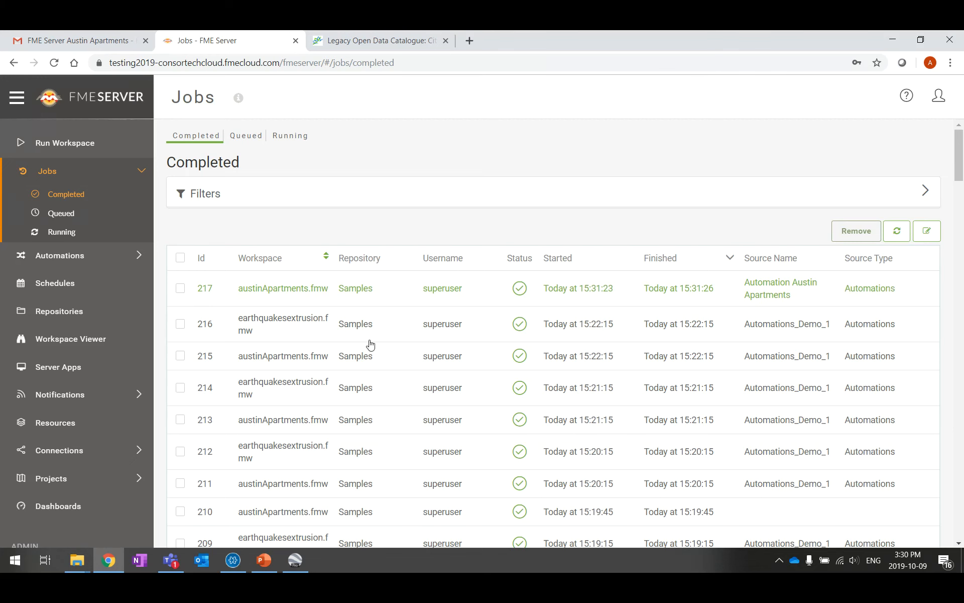
Open job 217's summary and review the austinApartments.fmw run, which wrote 49 features
left_click(292, 290)
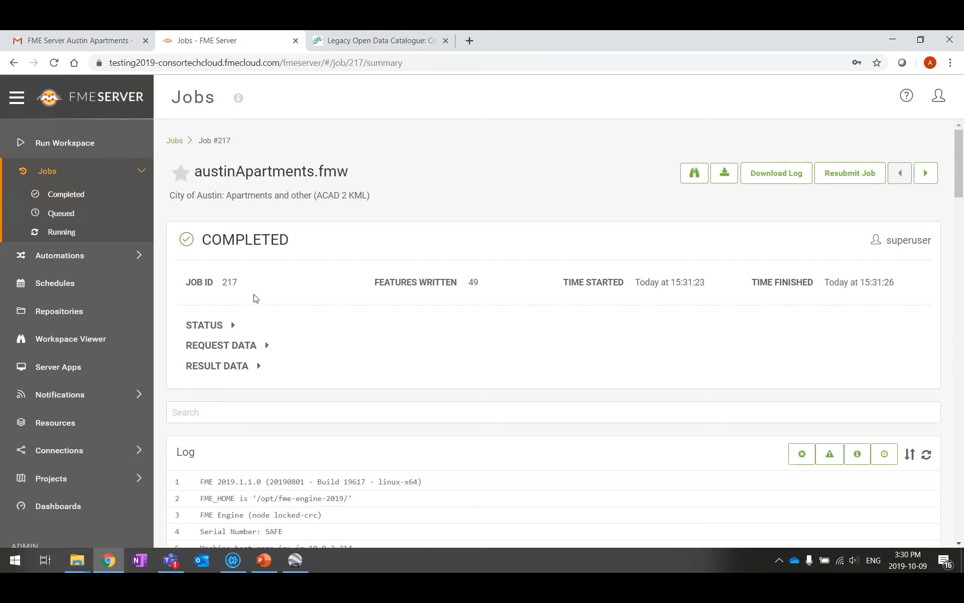
scroll(534, 351, "down", 5)
scroll(419, 422, "up", 5)
scroll(732, 281, "down", 2)
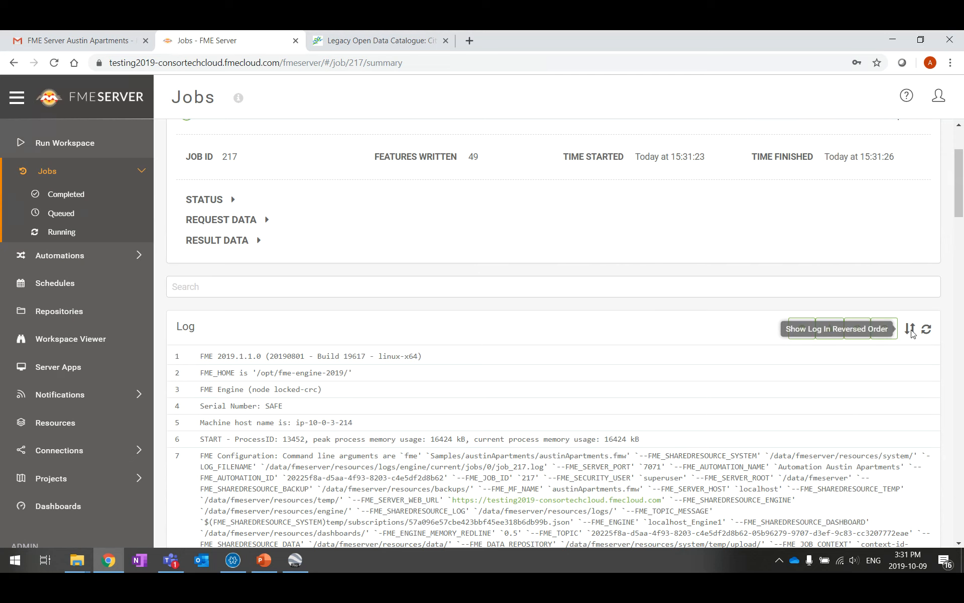
scroll(406, 343, "down", 8)
scroll(406, 337, "up", 10)
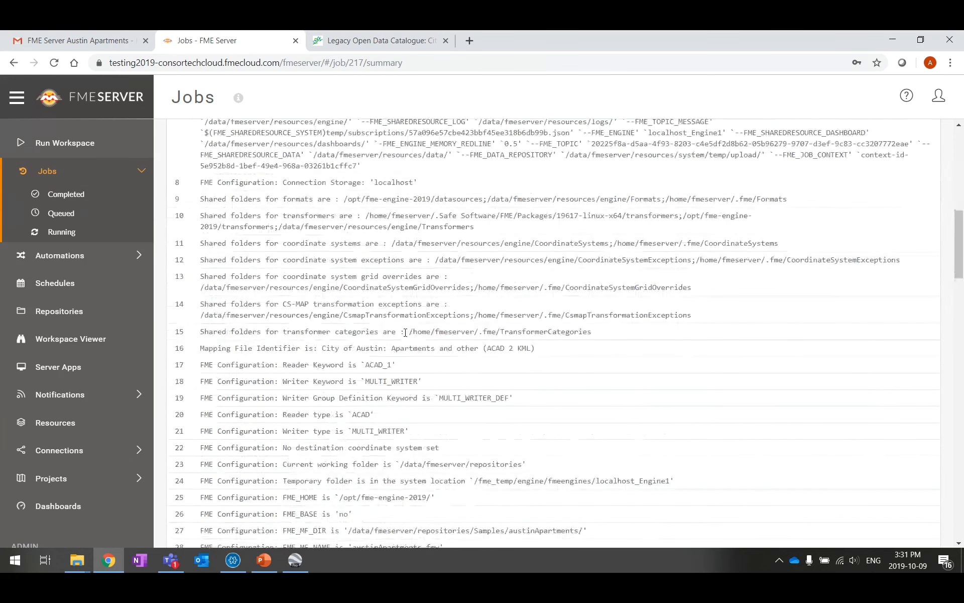
scroll(406, 335, "down", 6)
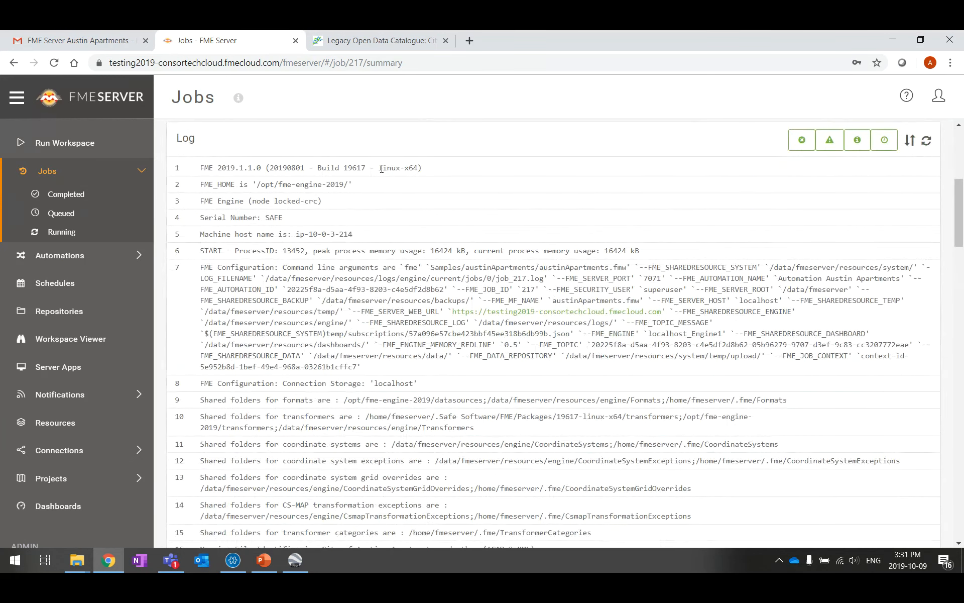
scroll(795, 295, "up", 2)
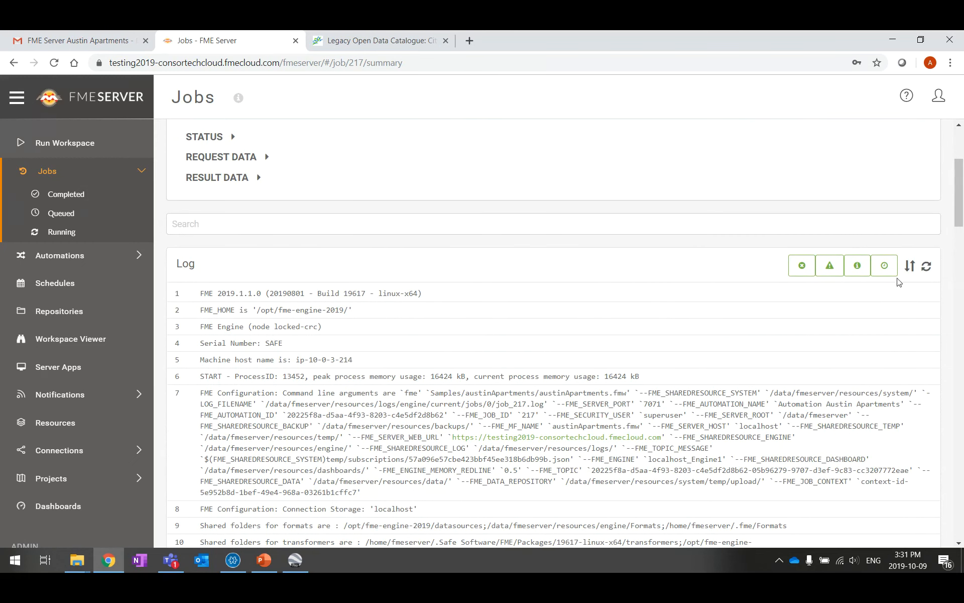
Show the job log in reverse order and scroll through its entries
left_click(911, 267)
scroll(424, 330, "down", 13)
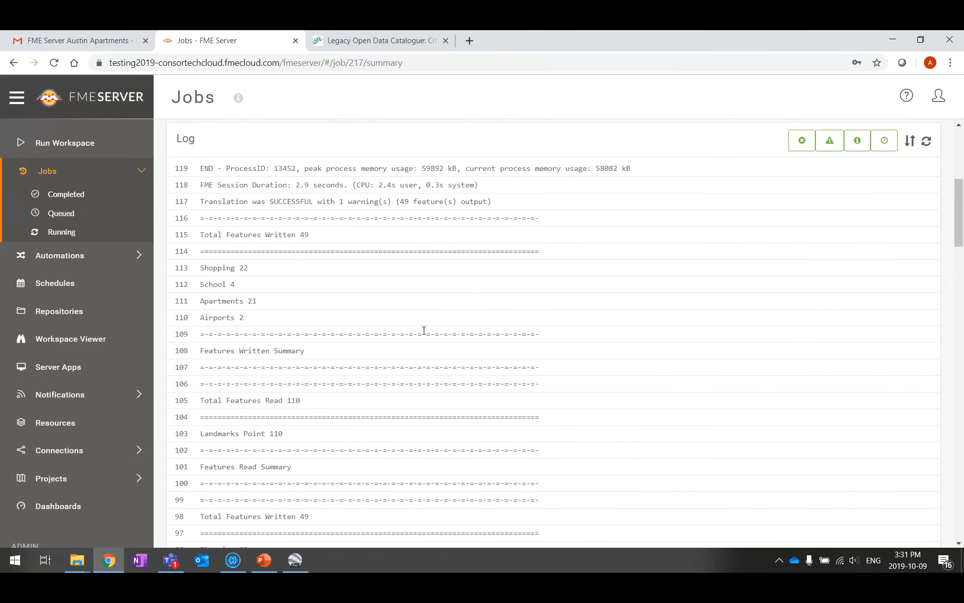
scroll(421, 336, "down", 6)
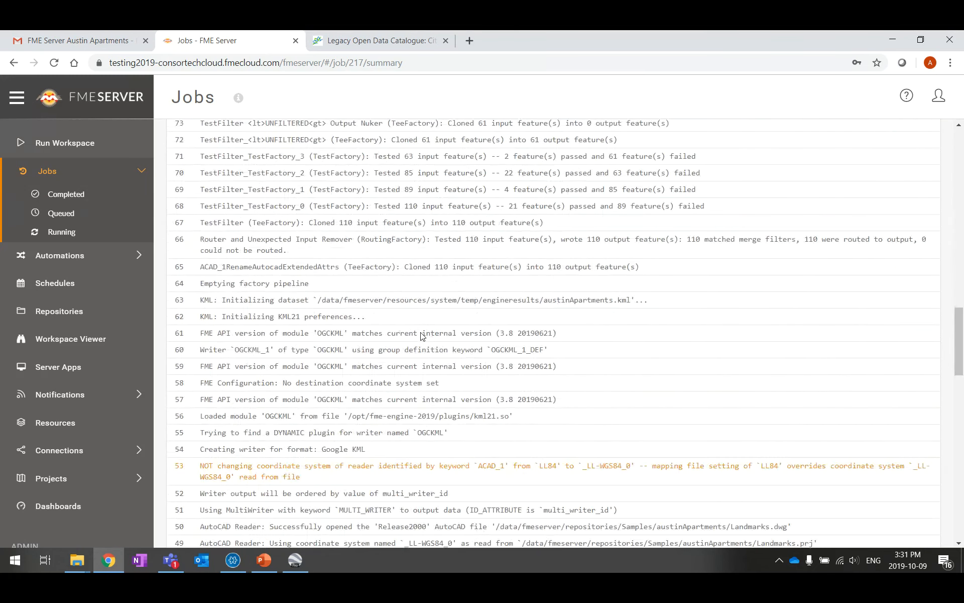
scroll(476, 324, "up", 7)
scroll(477, 324, "up", 12)
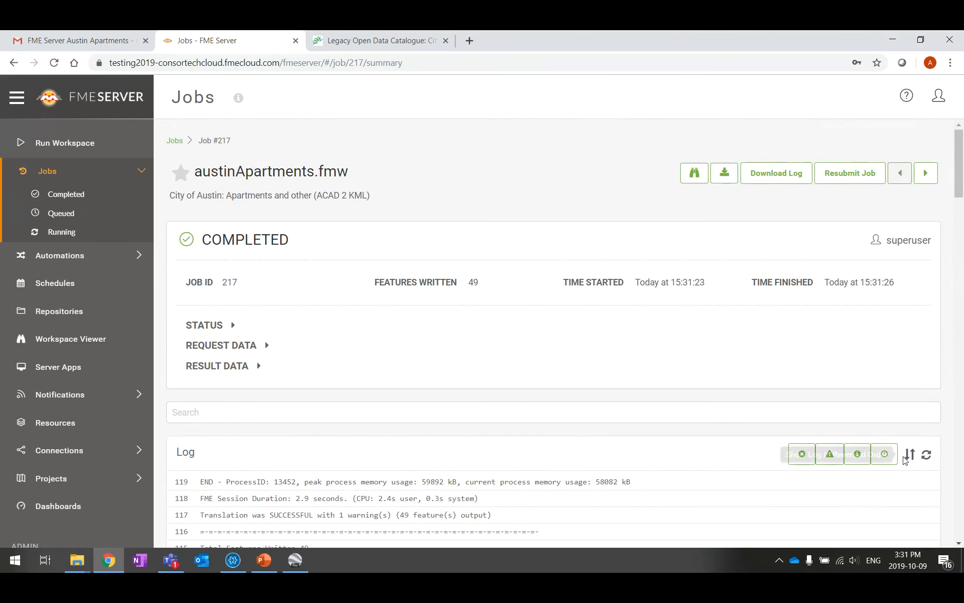
Try the error and warning log filters, clear them, and turn on date/time stamps
left_click(803, 455)
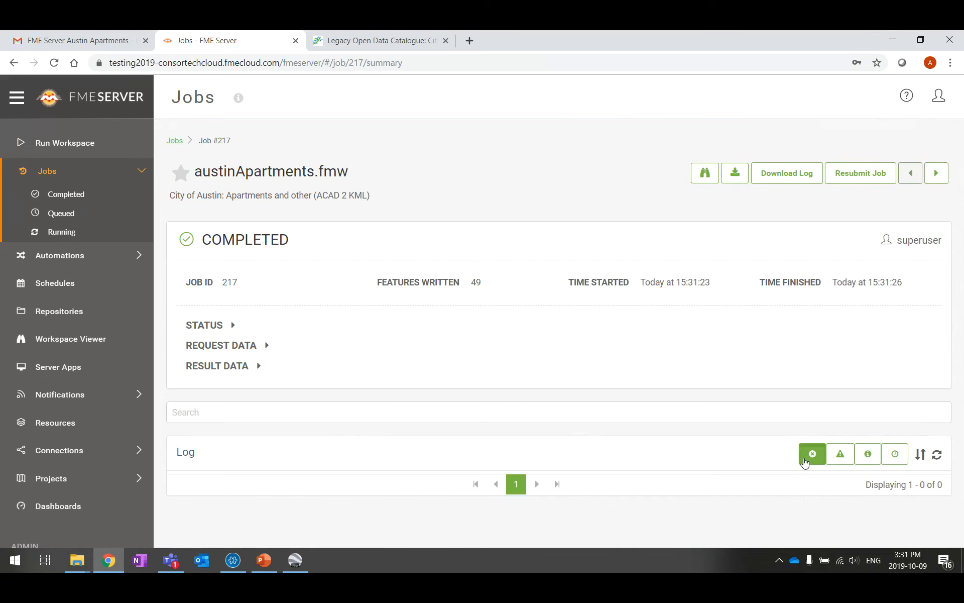
left_click(841, 455)
left_click(860, 456)
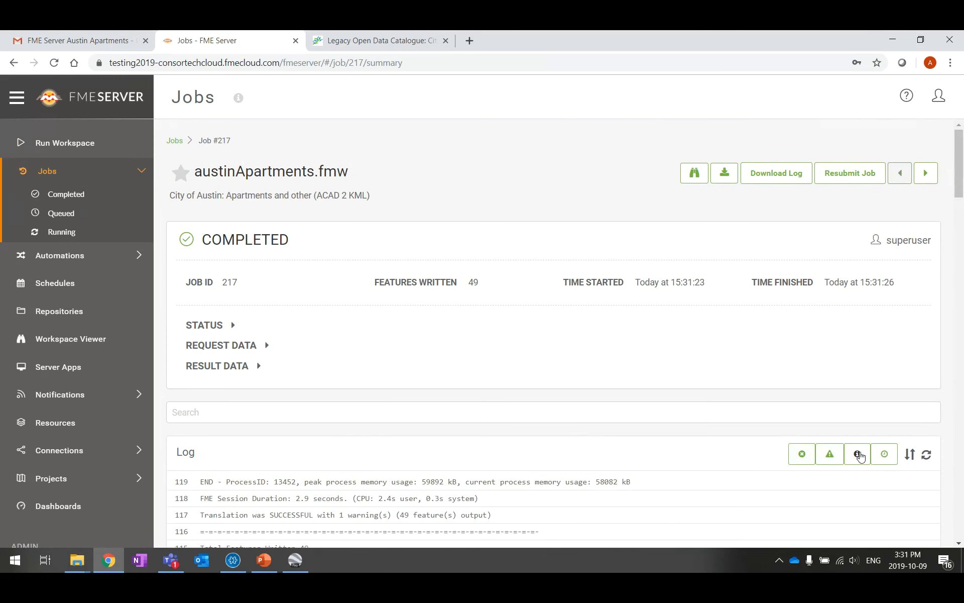
left_click(884, 454)
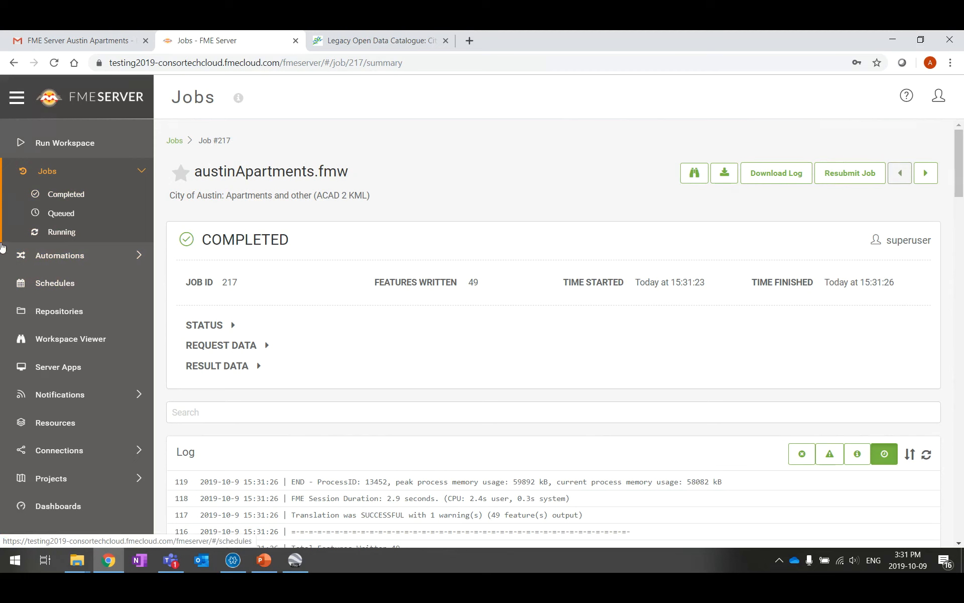
Reopen Completed jobs to see job 218, then expand the Automations section in the sidebar
left_click(98, 197)
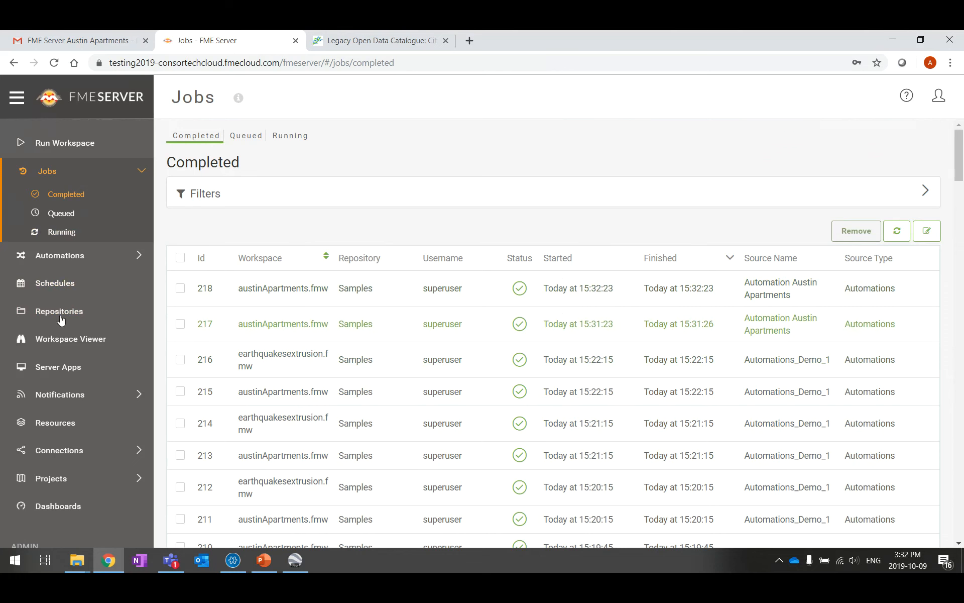
left_click(67, 258)
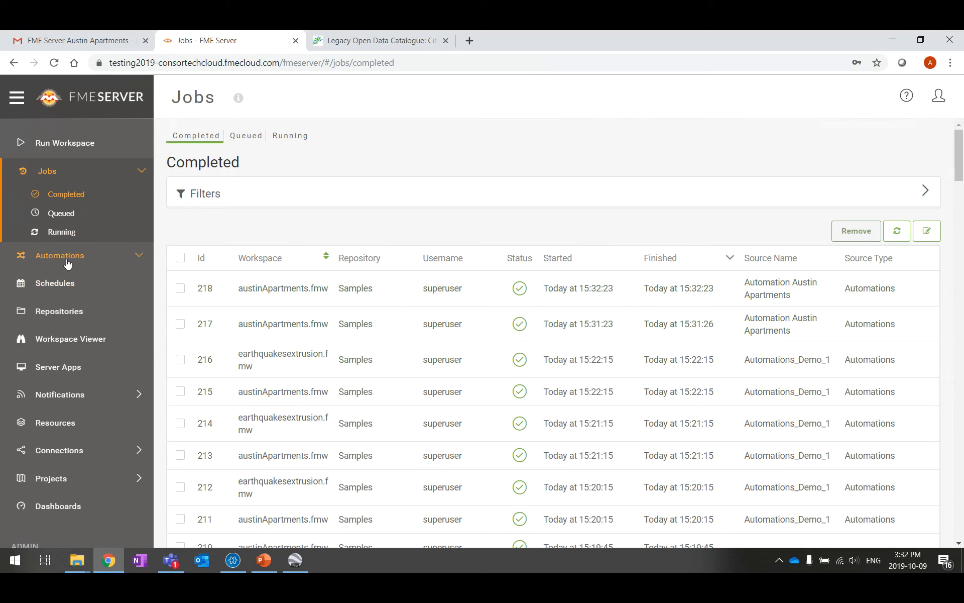
left_click(140, 261)
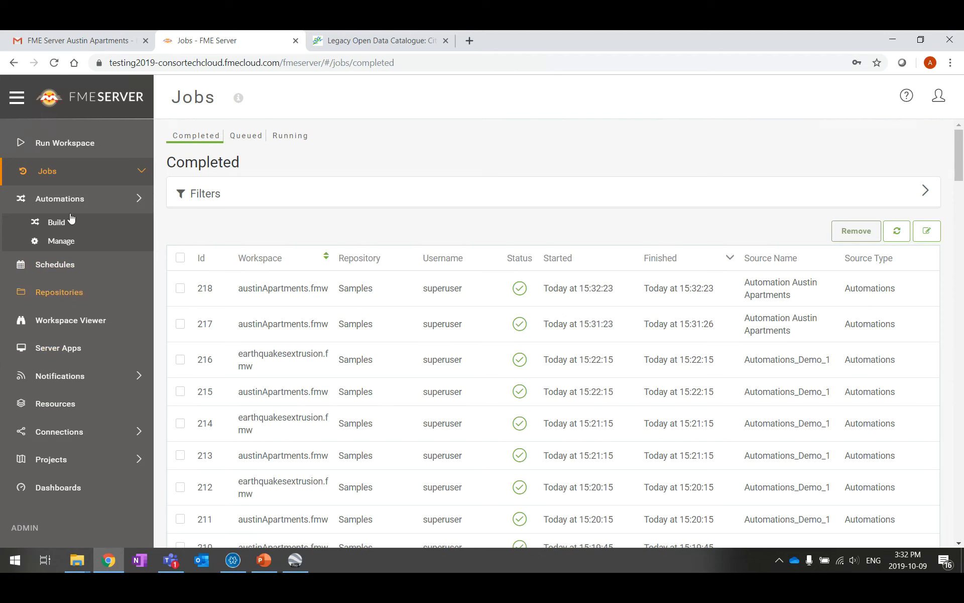
Stop Automation Austin Apartments in the builder and drag its Schedule and austinApartments.fmw nodes left
left_click(58, 242)
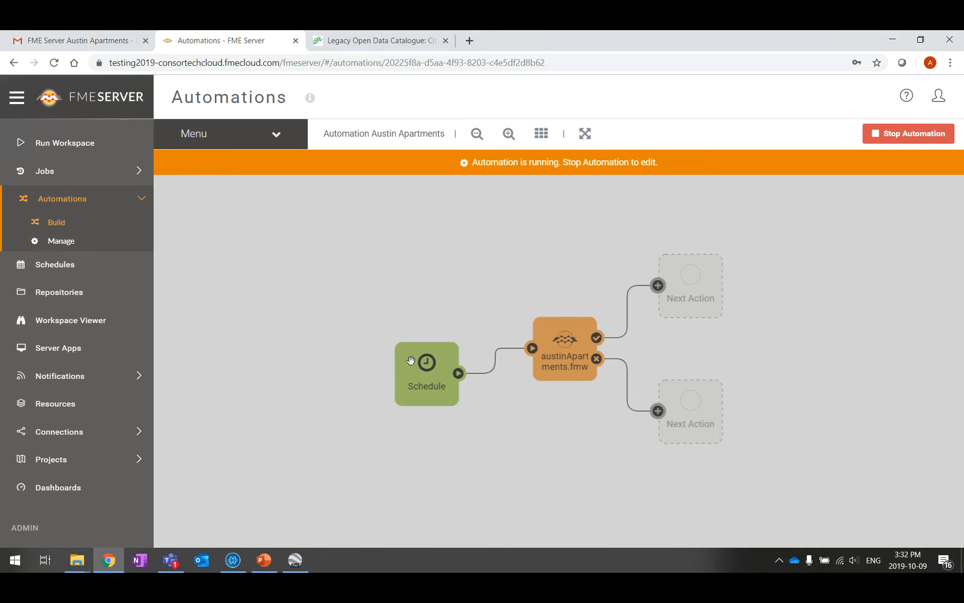
left_click(924, 133)
left_click_drag(366, 362, 254, 336)
left_click_drag(506, 333, 386, 341)
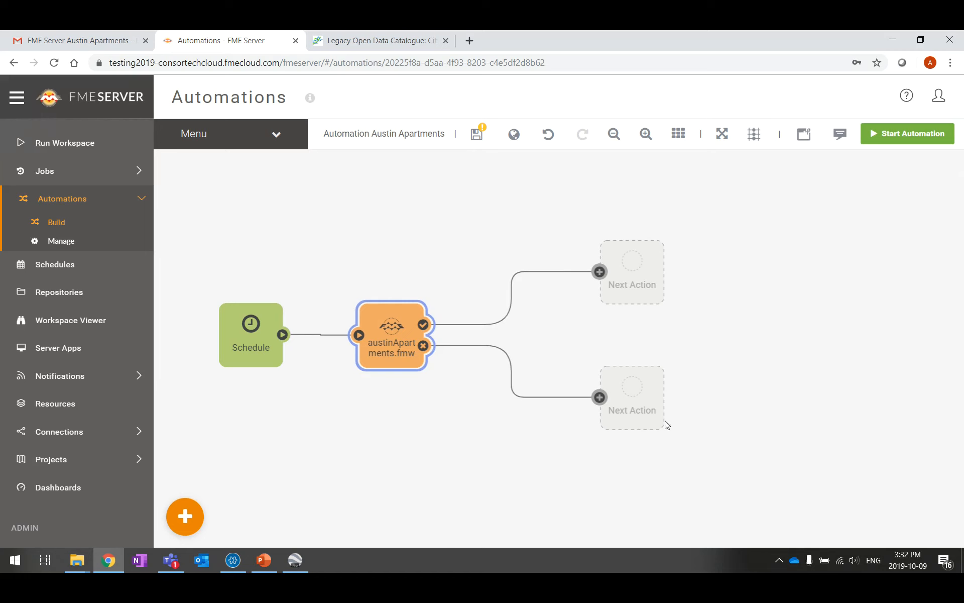
Choose Send an email as the action for austinApartments.fmw's success output
left_click(645, 260)
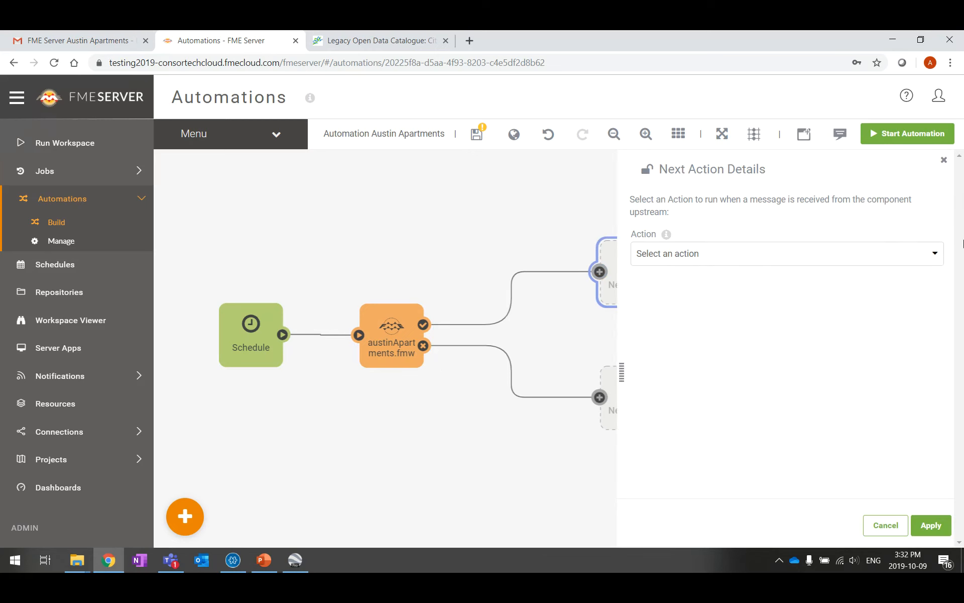
left_click(935, 256)
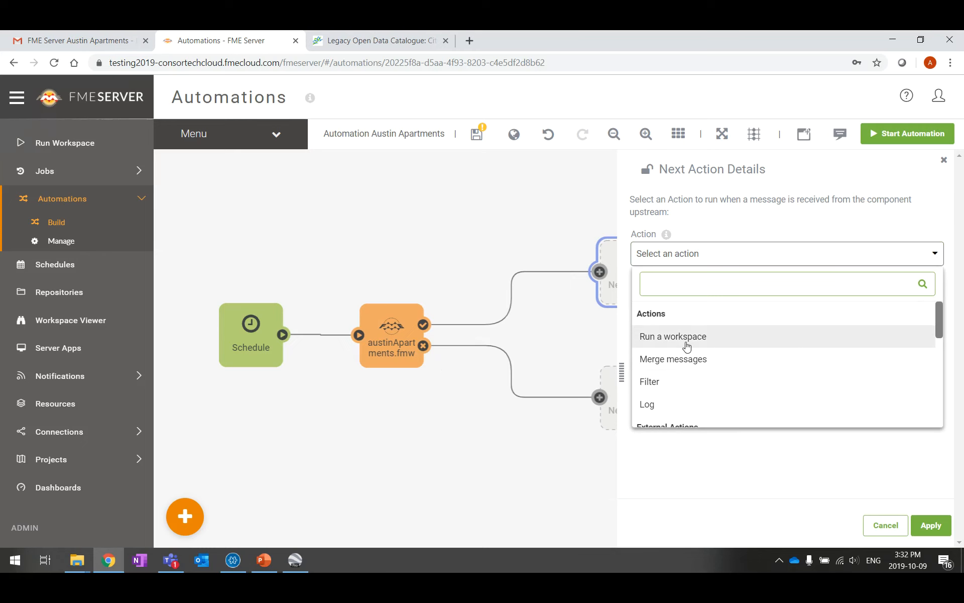
scroll(686, 346, "down", 3)
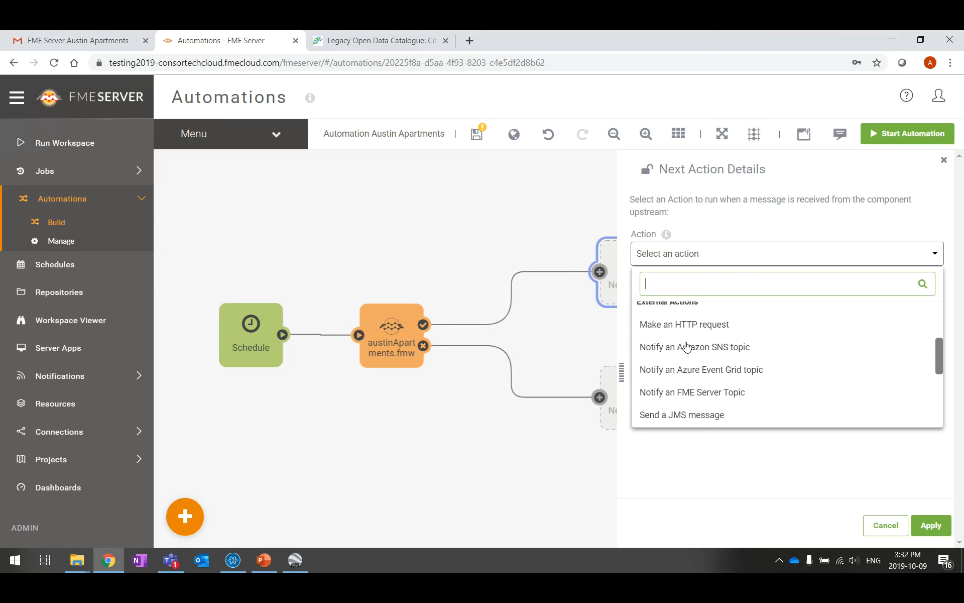
scroll(831, 348, "down", 5)
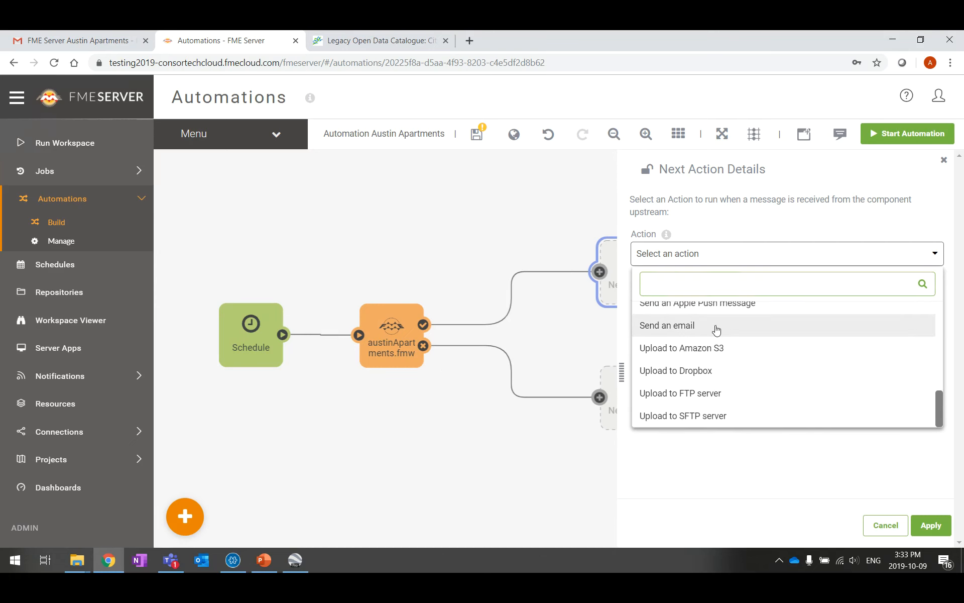
left_click(717, 327)
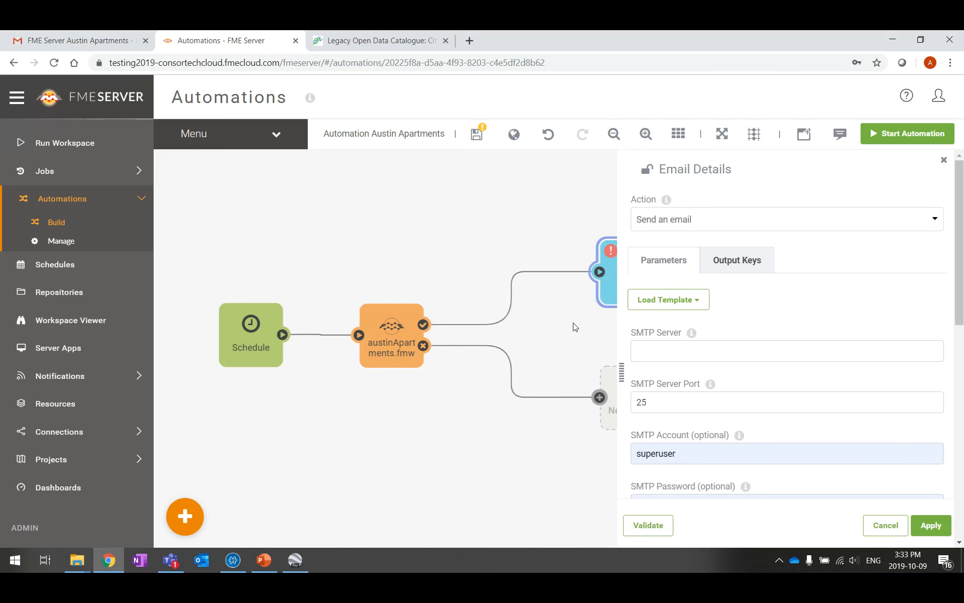
Load the Gmail email template to fill in Gmail's SMTP server and port 465
left_click_drag(573, 323, 396, 334)
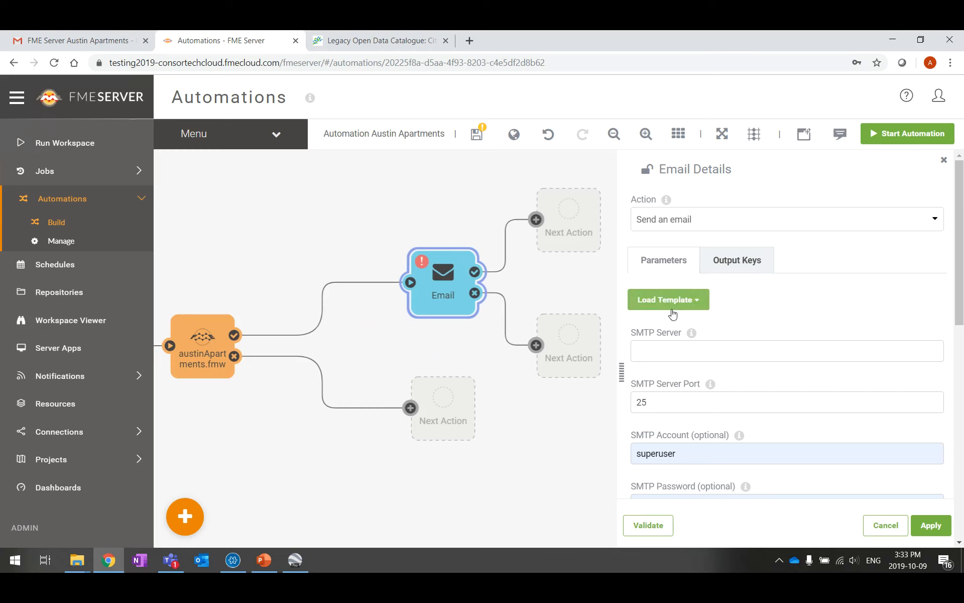
left_click(701, 301)
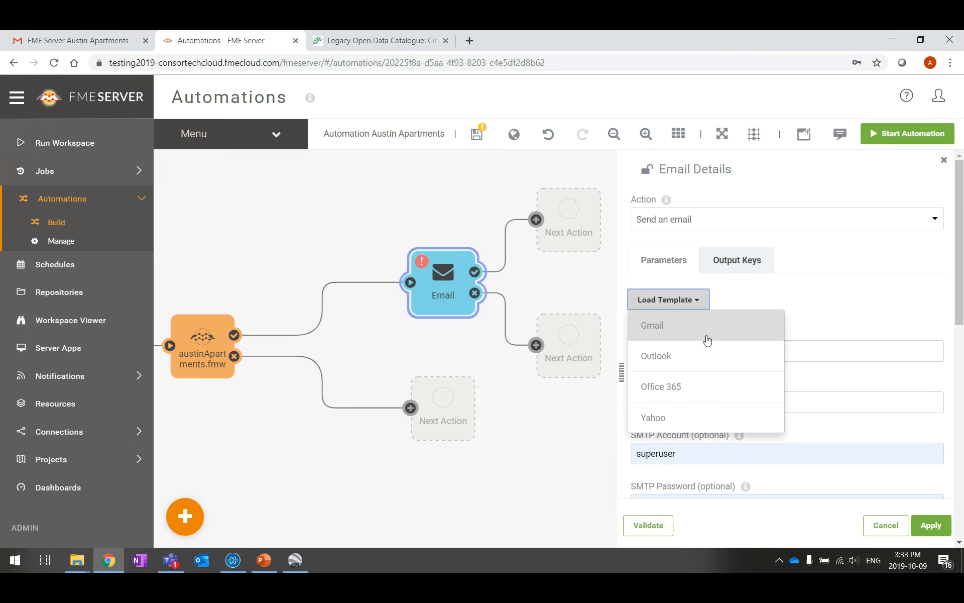
left_click(680, 333)
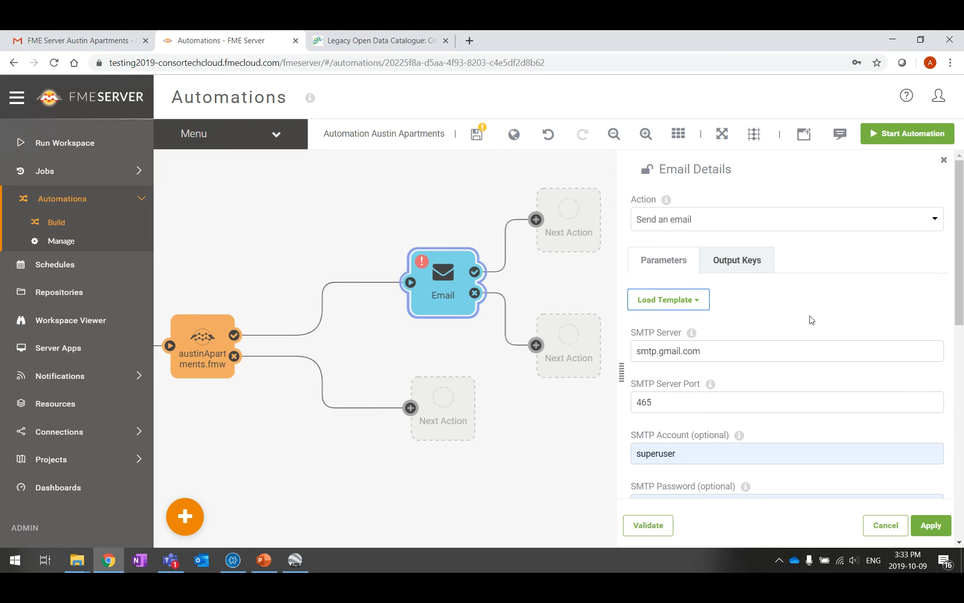
scroll(812, 320, "down", 2)
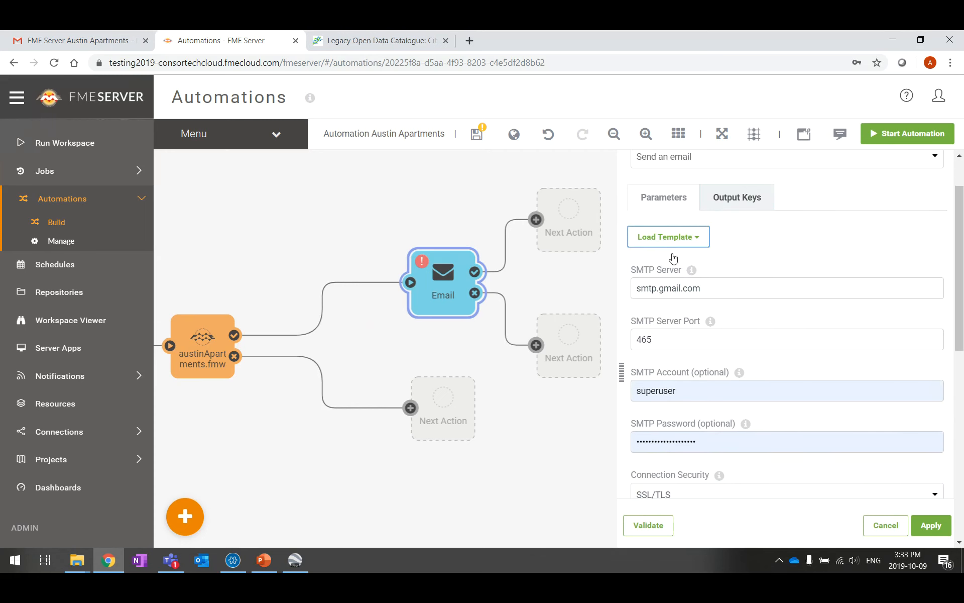
scroll(735, 461, "down", 3)
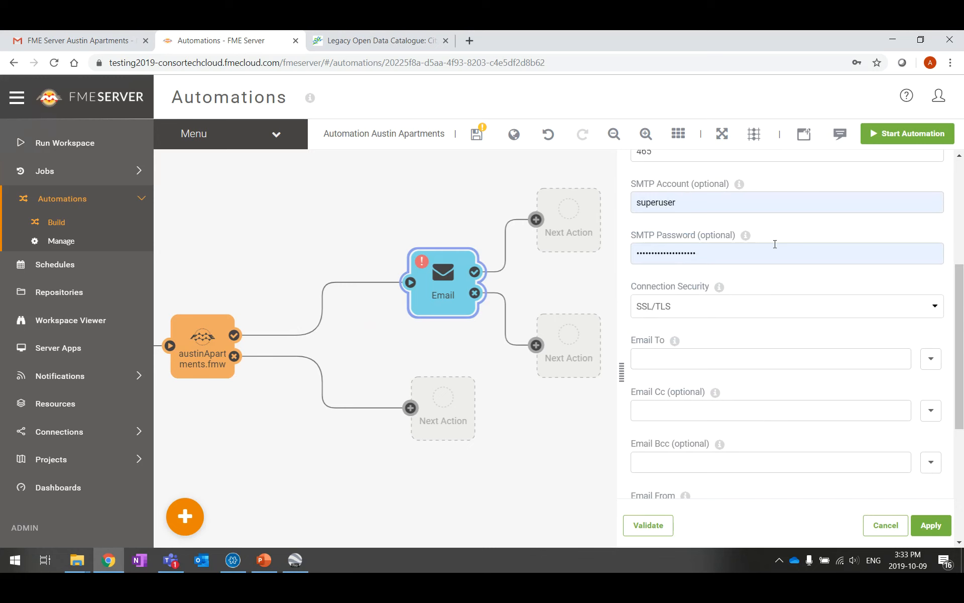
scroll(775, 244, "up", 2)
Replace the SMTP Account with the sending Gmail address and enter the account password
double_click(632, 267)
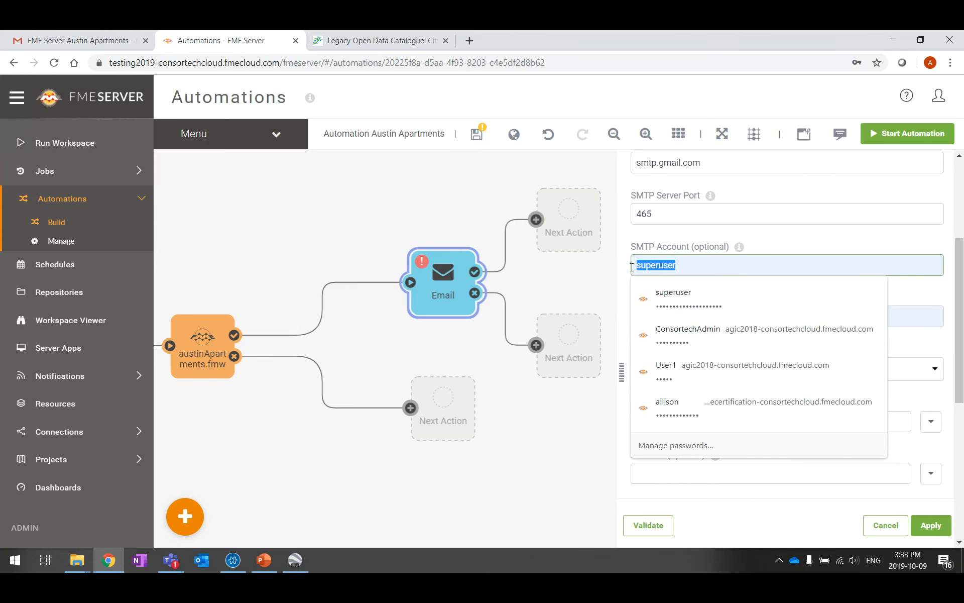
left_click(755, 268)
key("BackSpace")
key("BackSpace")
key("BackSpace")
key("BackSpace")
key("BackSpace")
key("BackSpace")
key("BackSpace")
key("BackSpace")
key("BackSpace")
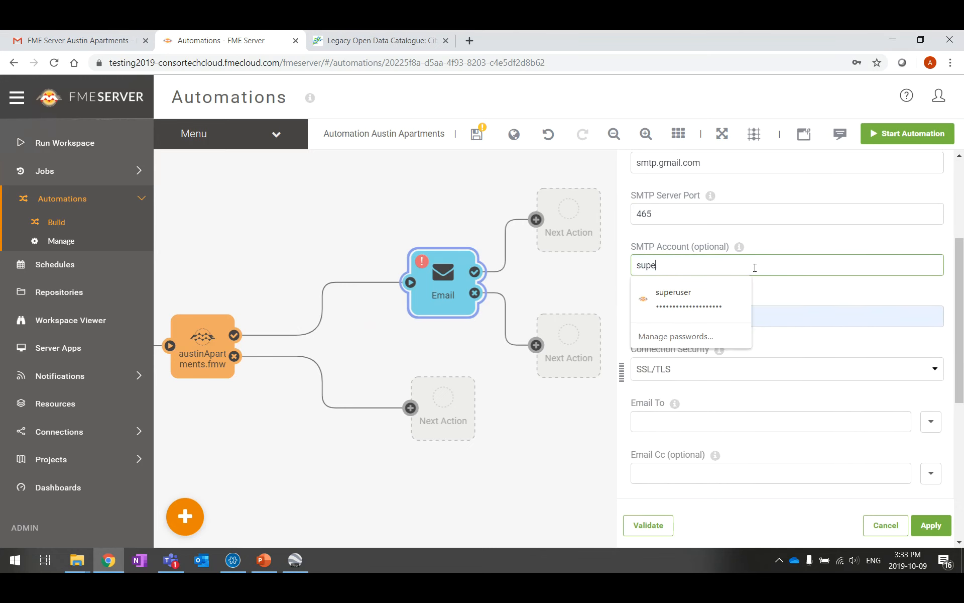
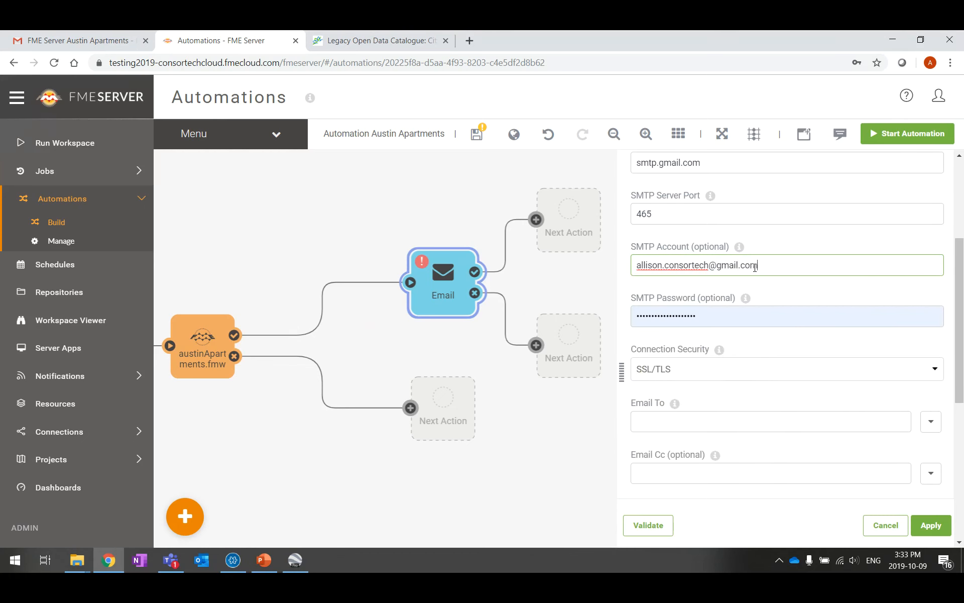
left_click(771, 319)
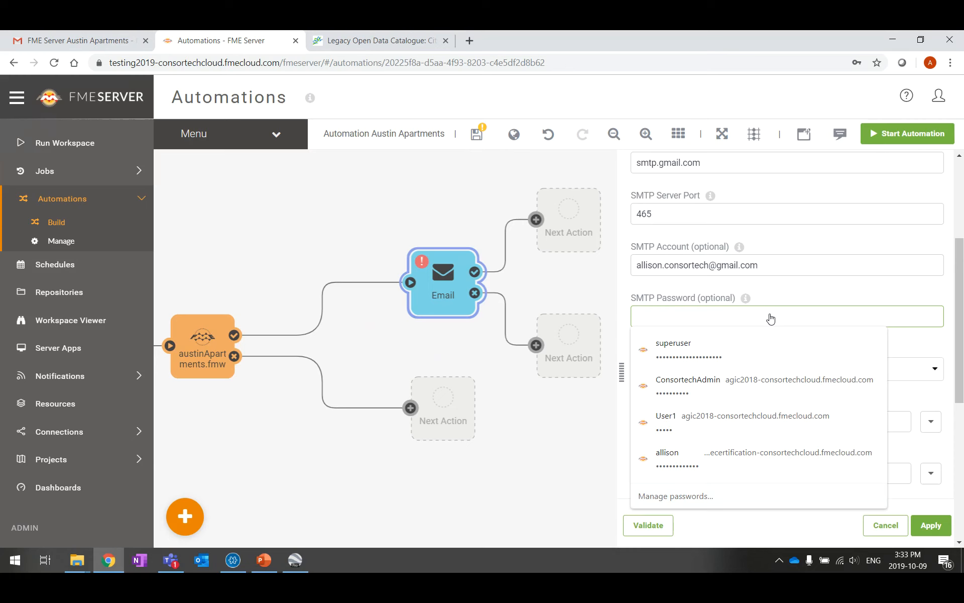
left_click(772, 258)
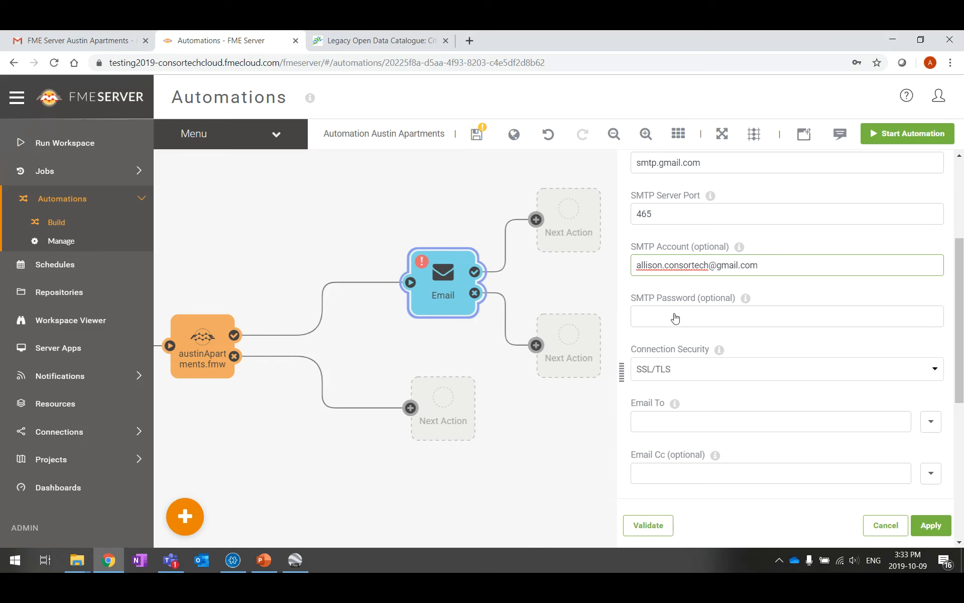
left_click(675, 319)
type("****")
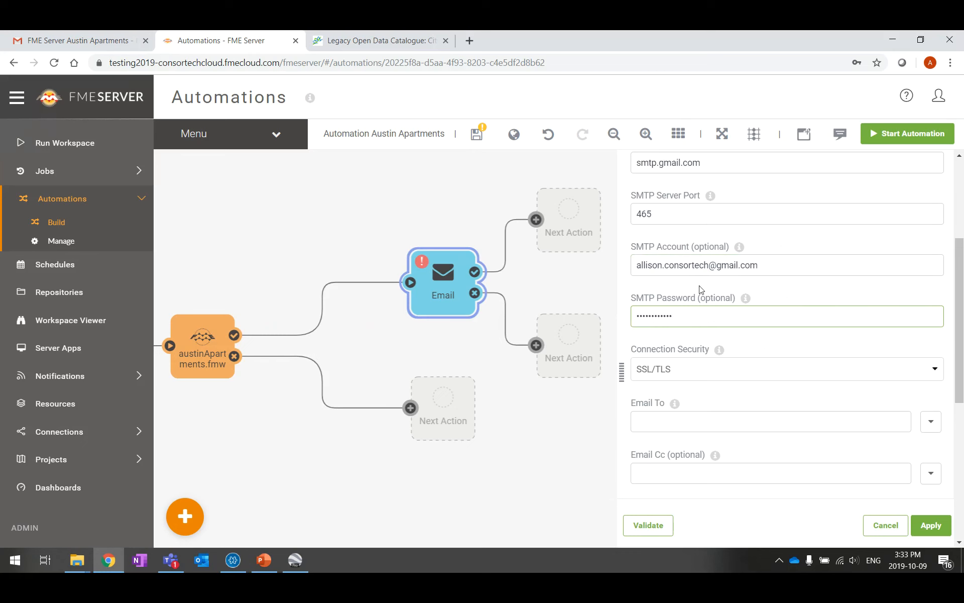
Enter the recipient Gmail address in Email To and paste the same address into Email From
scroll(688, 346, "down", 3)
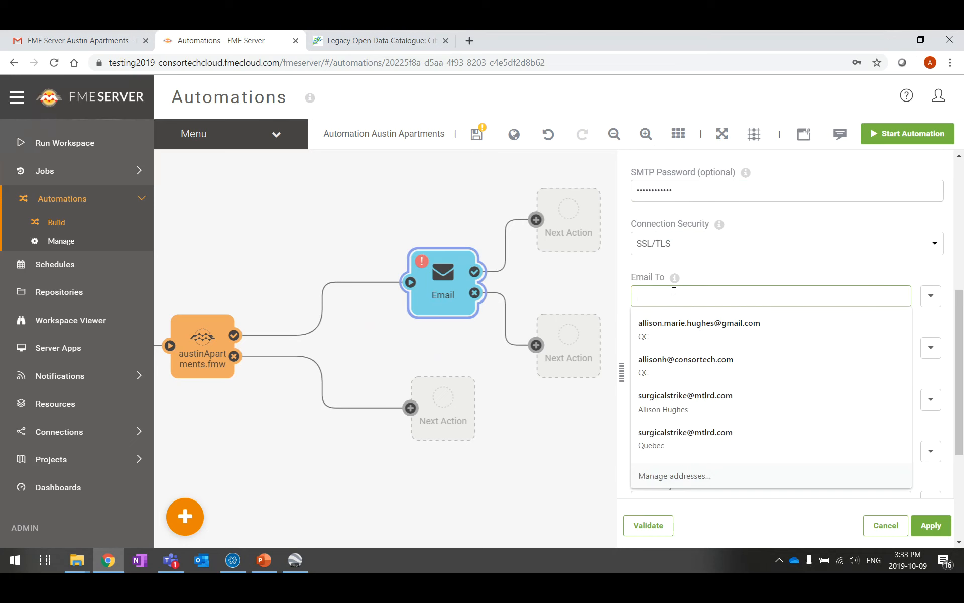
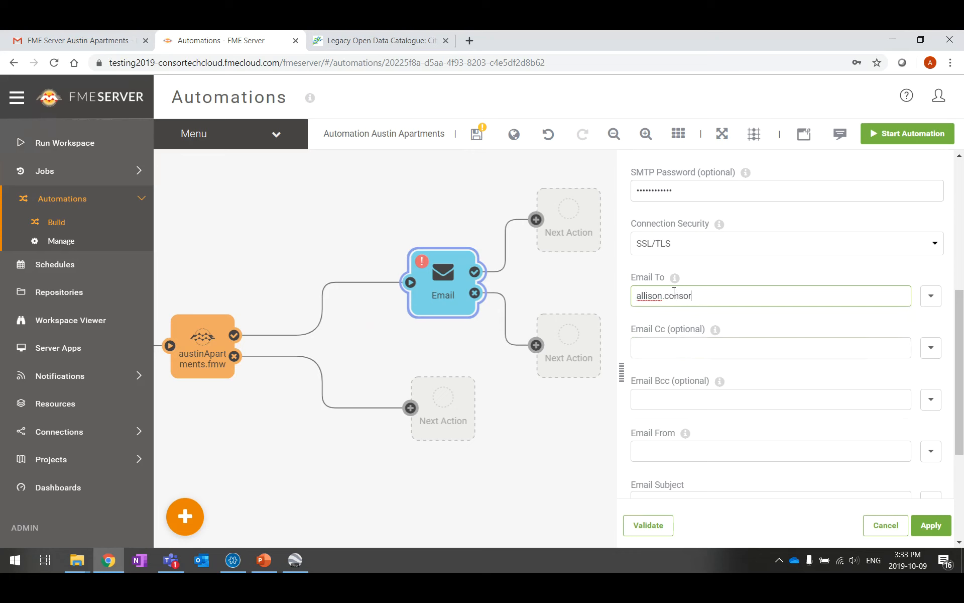
left_click_drag(758, 300, 631, 301)
key("ctrl+c")
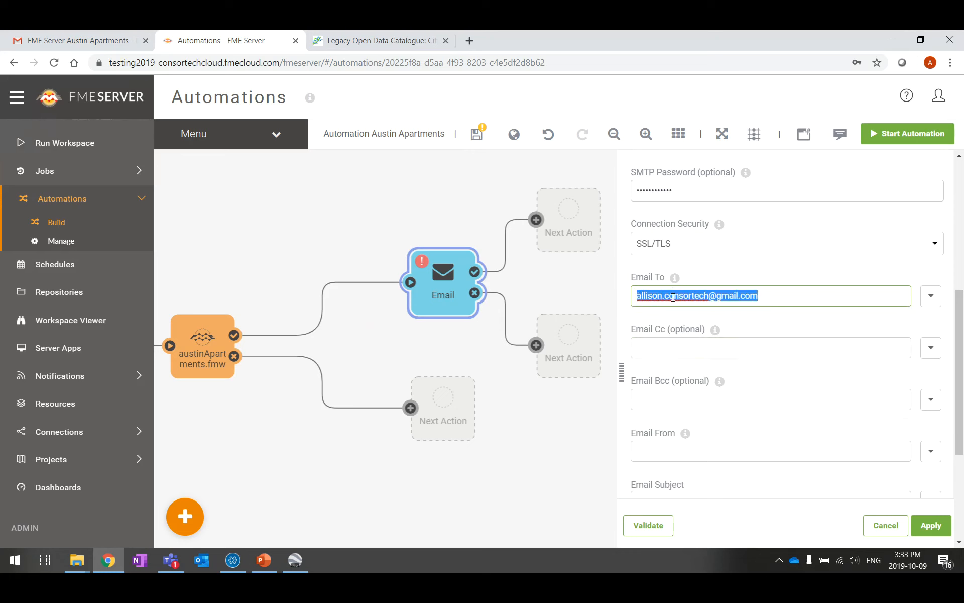
left_click(790, 297)
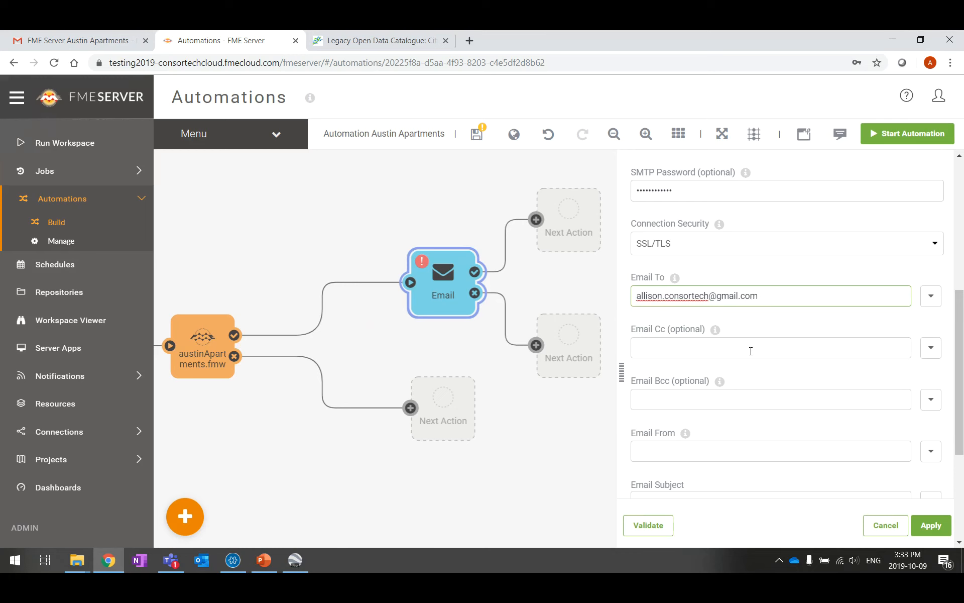
scroll(751, 351, "down", 3)
left_click(676, 328)
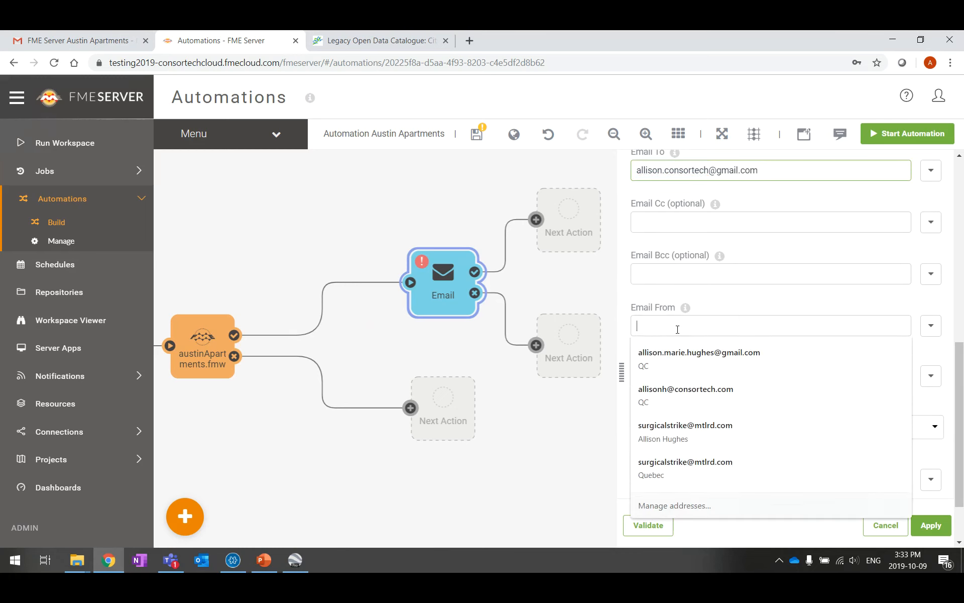
key("ctrl+v")
left_click(675, 377)
Add a Send an email action after the Email node's success output
left_click(551, 440)
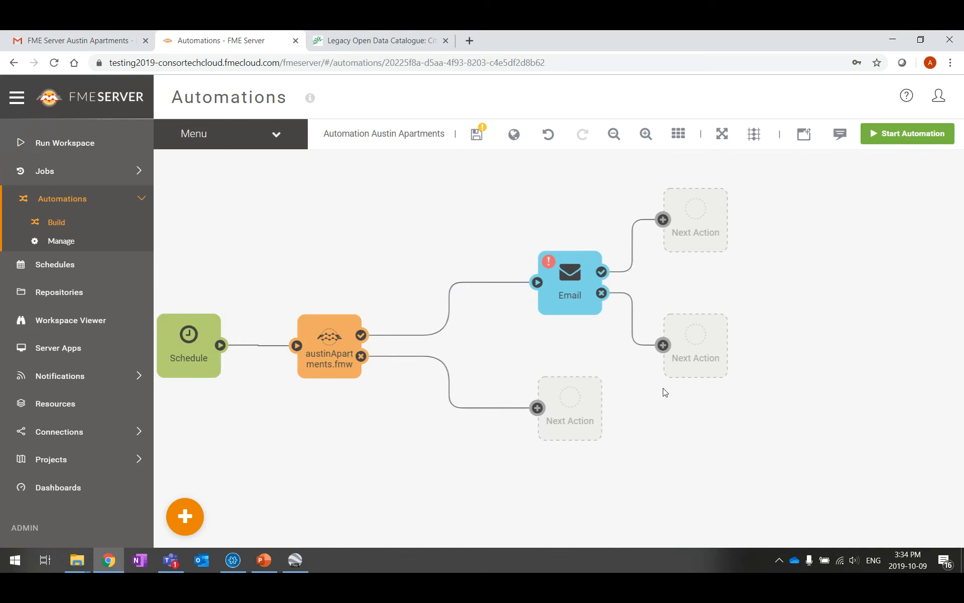
left_click(700, 216)
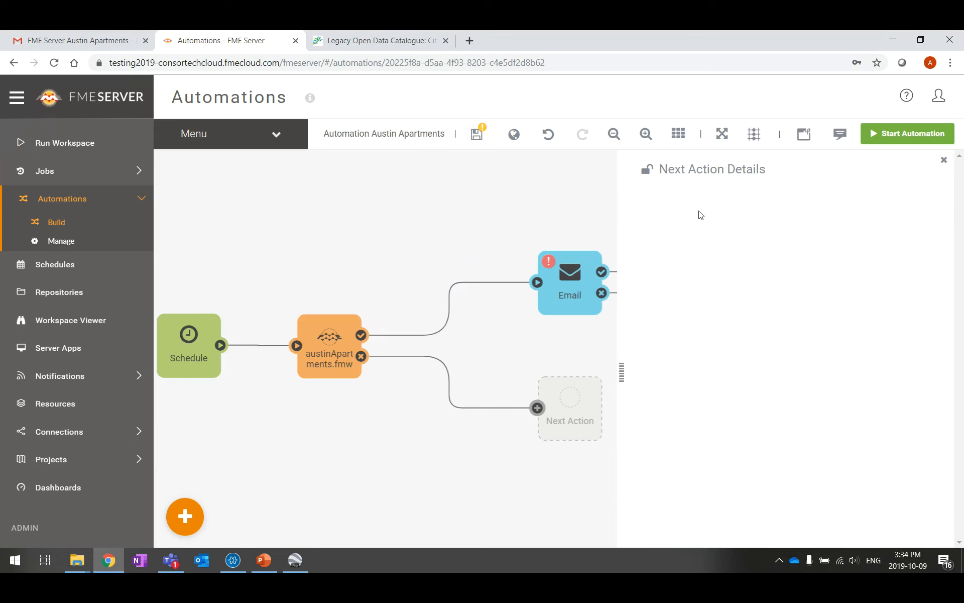
left_click_drag(544, 347, 323, 359)
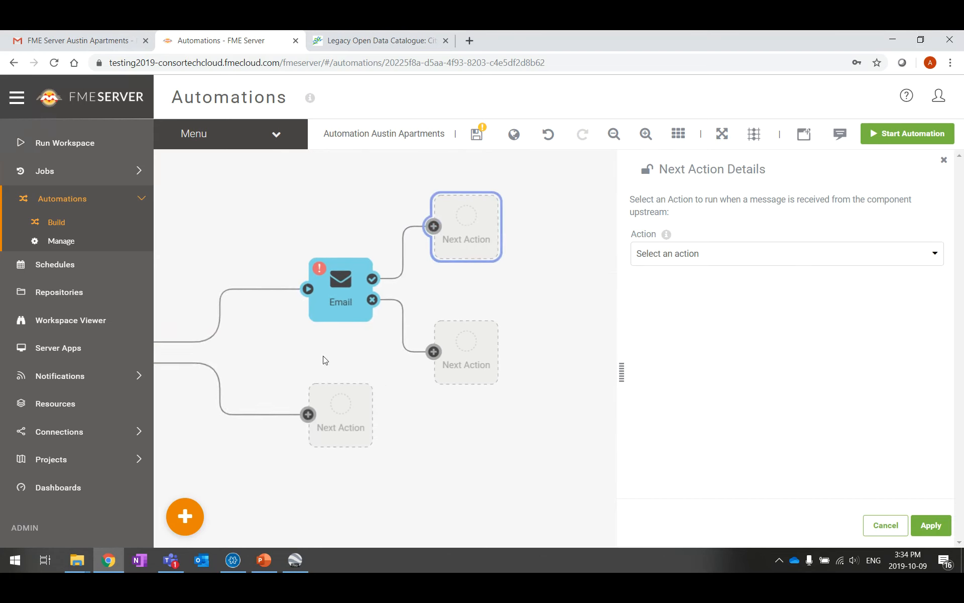
left_click(727, 260)
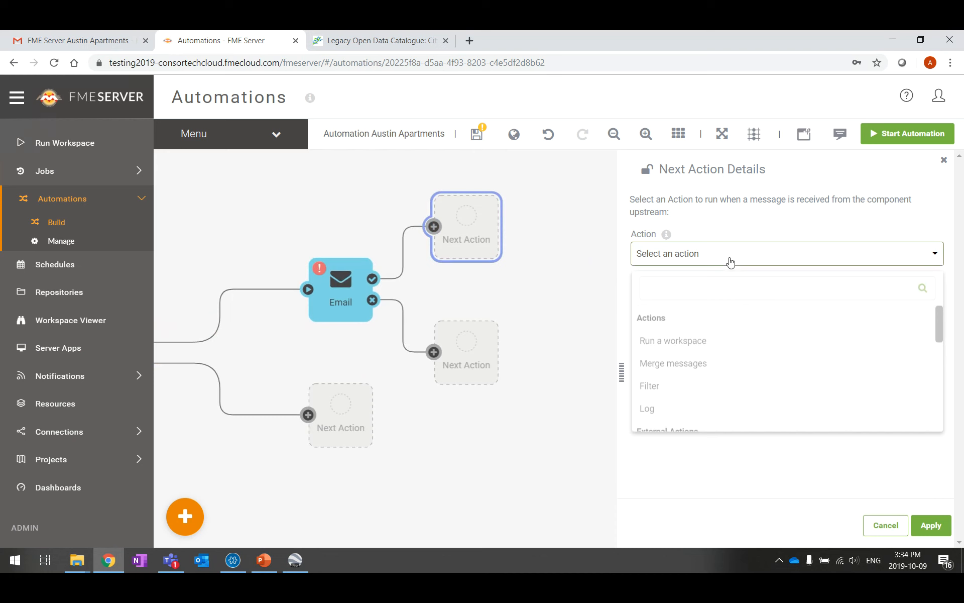
scroll(783, 377, "down", 10)
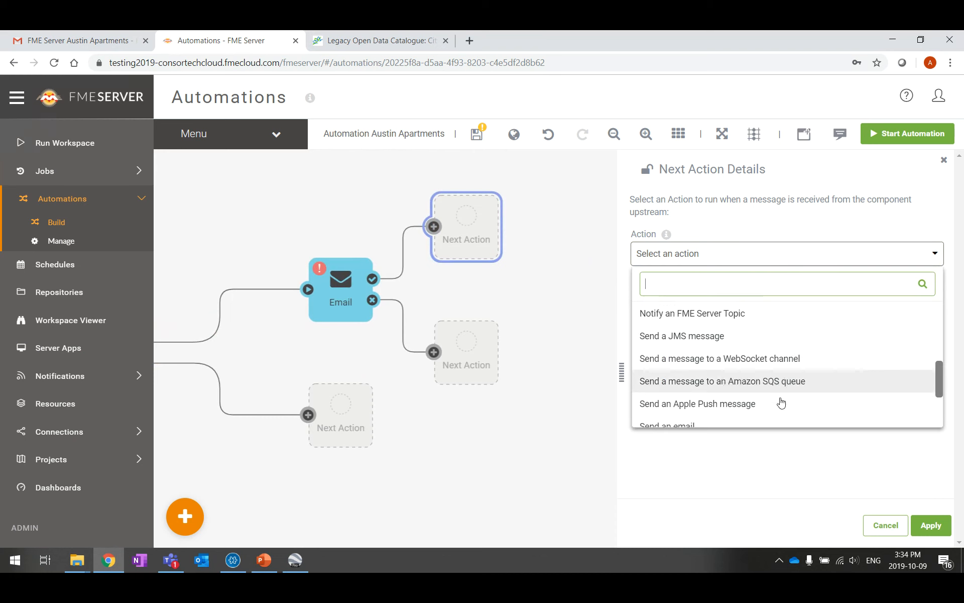
left_click(647, 325)
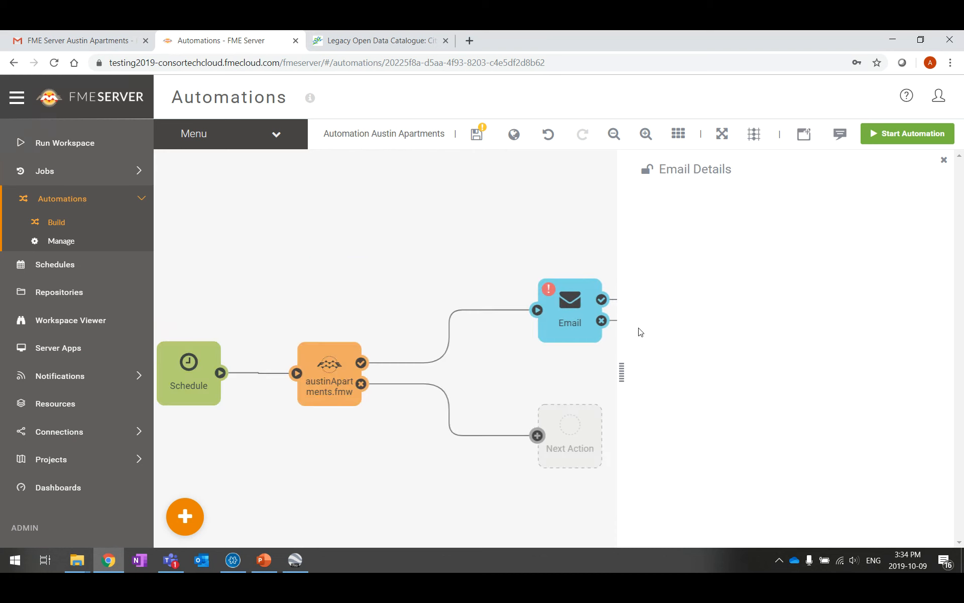
Apply the Gmail SMTP template and enter the Gmail account name and its password
left_click(702, 304)
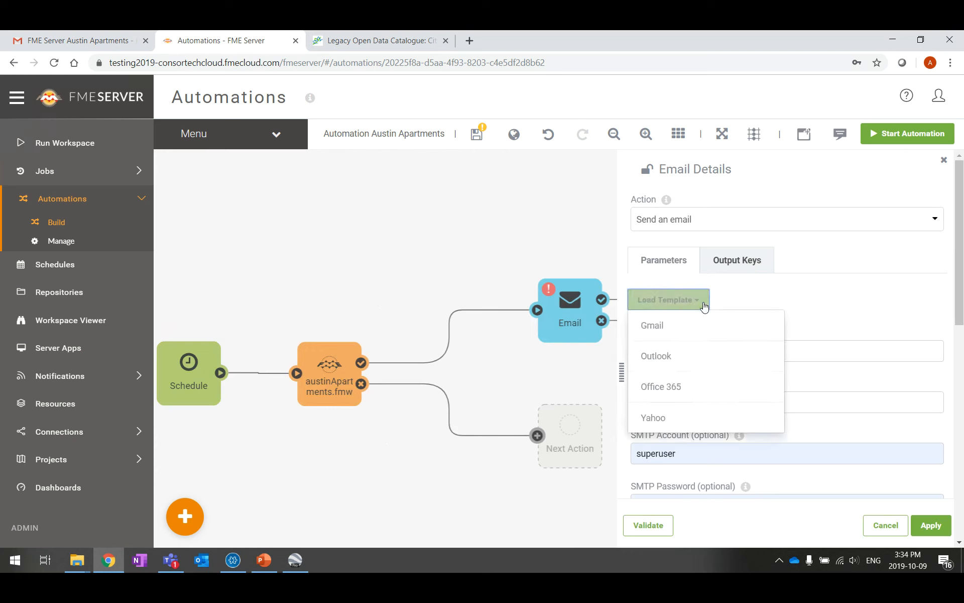
left_click(676, 327)
scroll(802, 350, "down", 5)
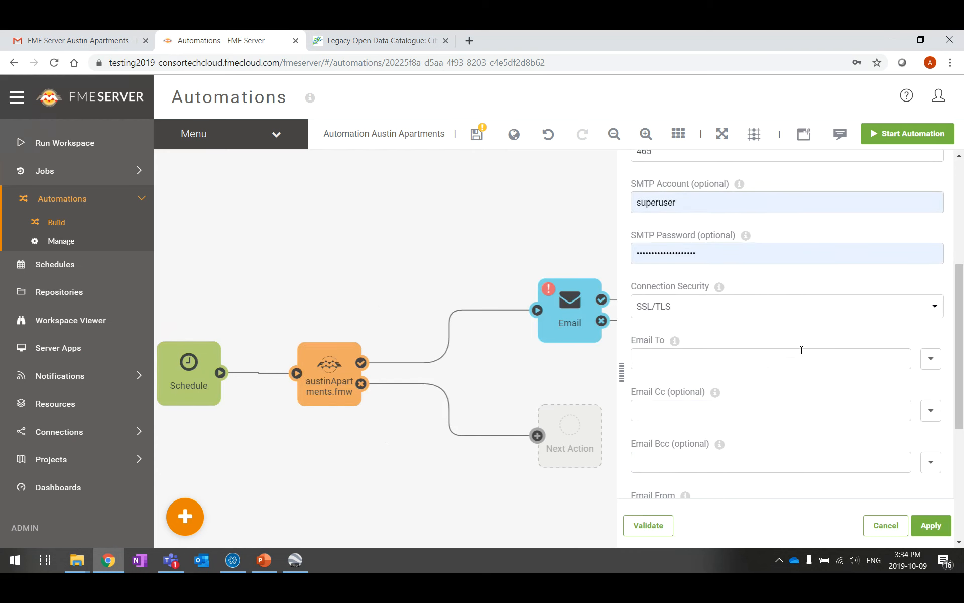
left_click(689, 201)
key("BackSpace")
key("BackSpace")
key("BackSpace")
key("BackSpace")
key("BackSpace")
key("BackSpace")
key("BackSpace")
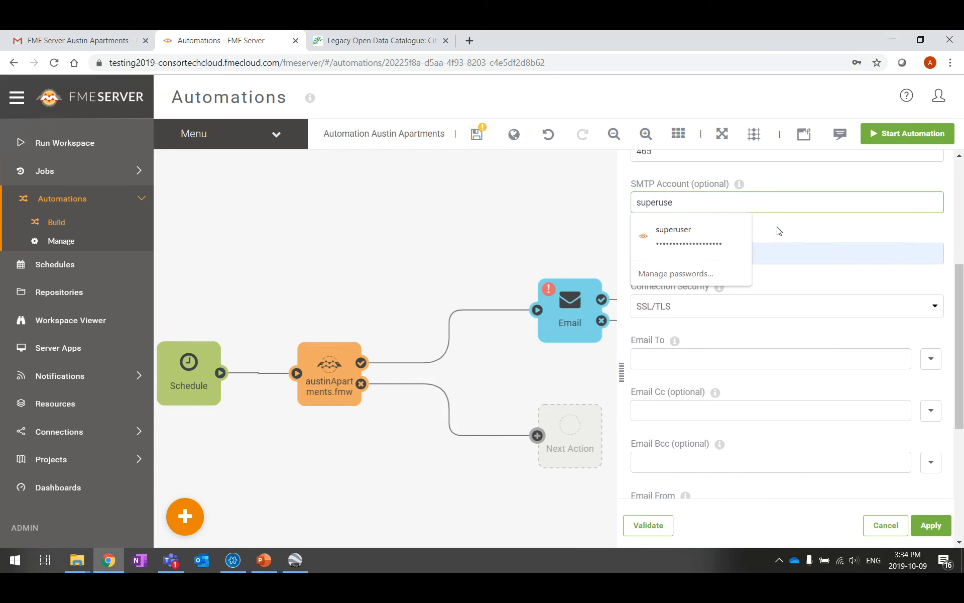
key("BackSpace")
left_click(778, 231)
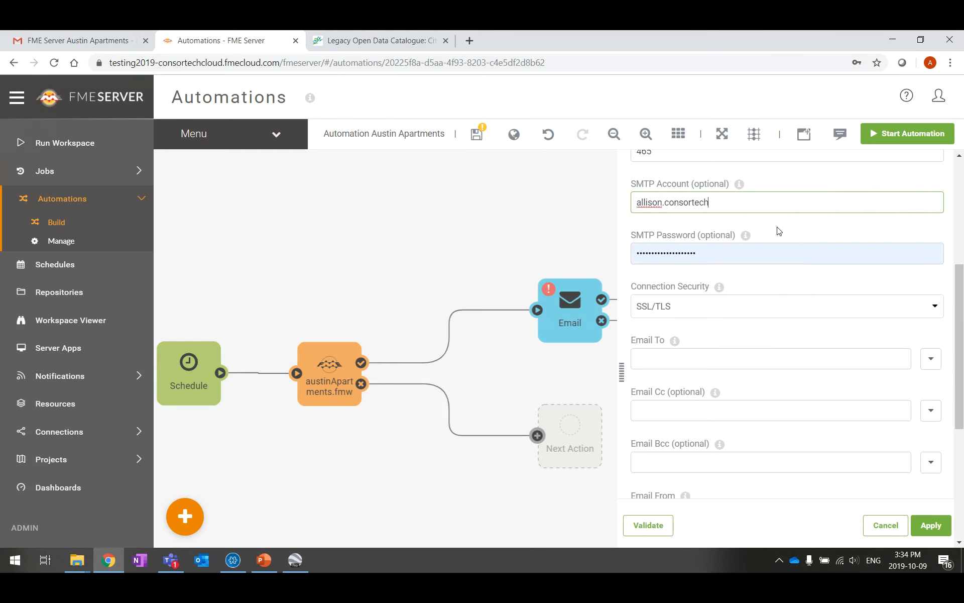
key("Tab")
type("a")
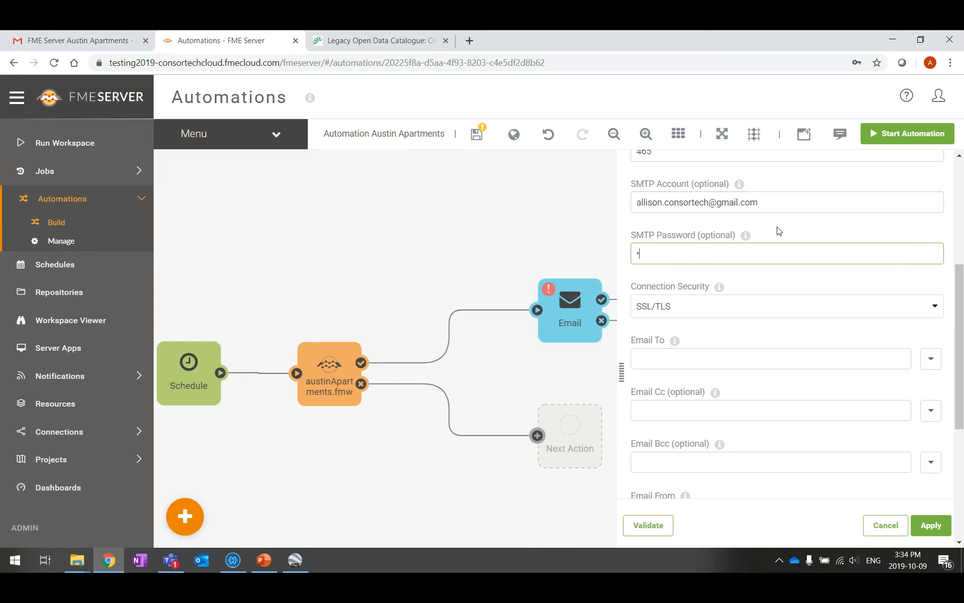
type("*****")
Fill in the Email To and Email From fields with the Gmail address, leaving Cc and Bcc empty
key("Tab")
key("Tab")
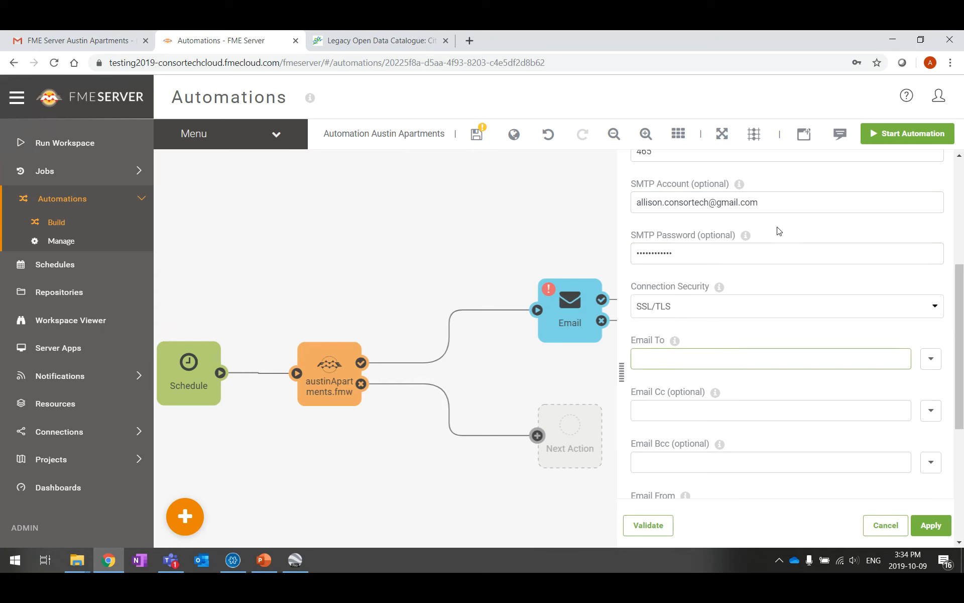
key("Tab")
key("Tab")
key("Tab")
key("Tab")
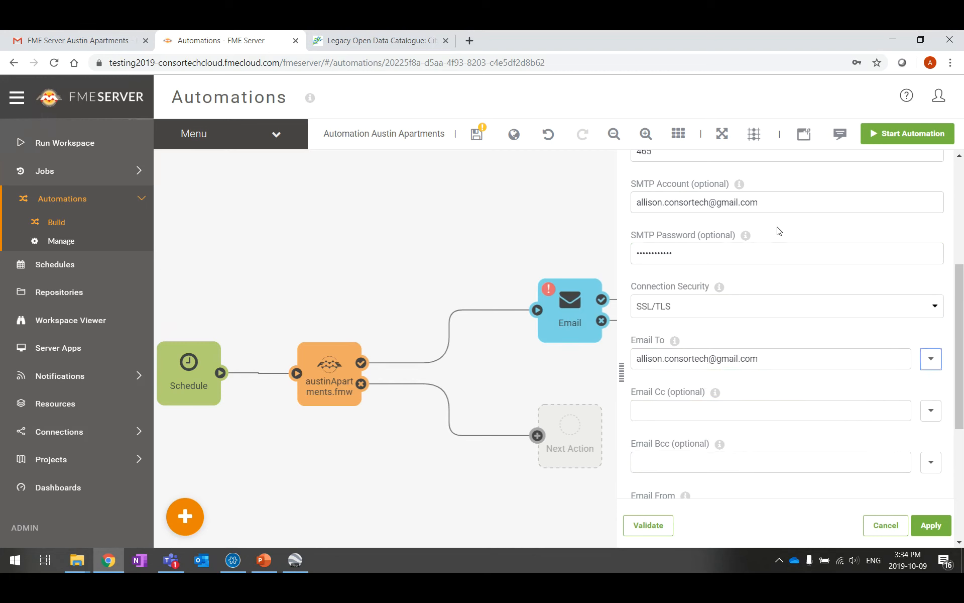
key("Tab")
scroll(772, 297, "down", 5)
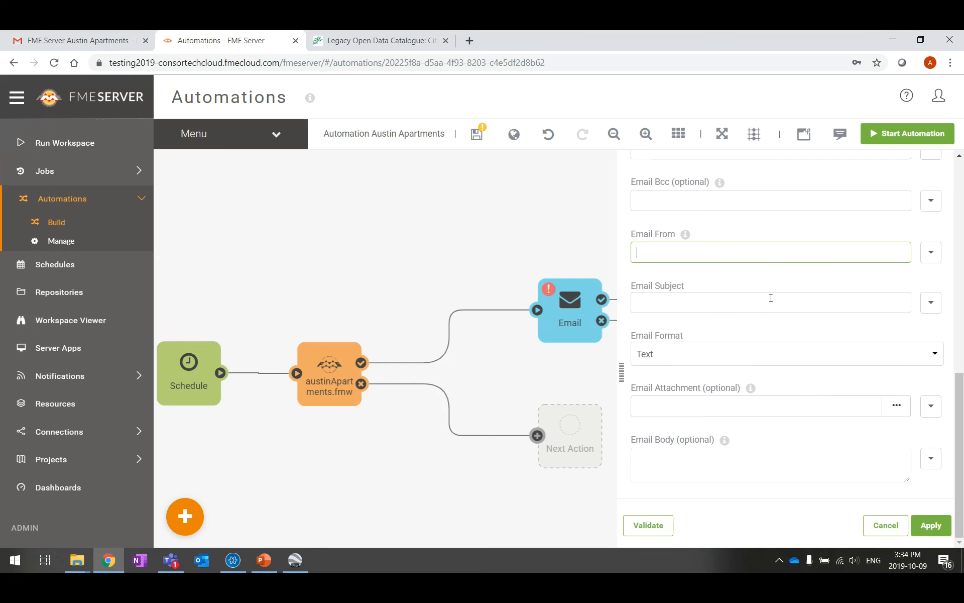
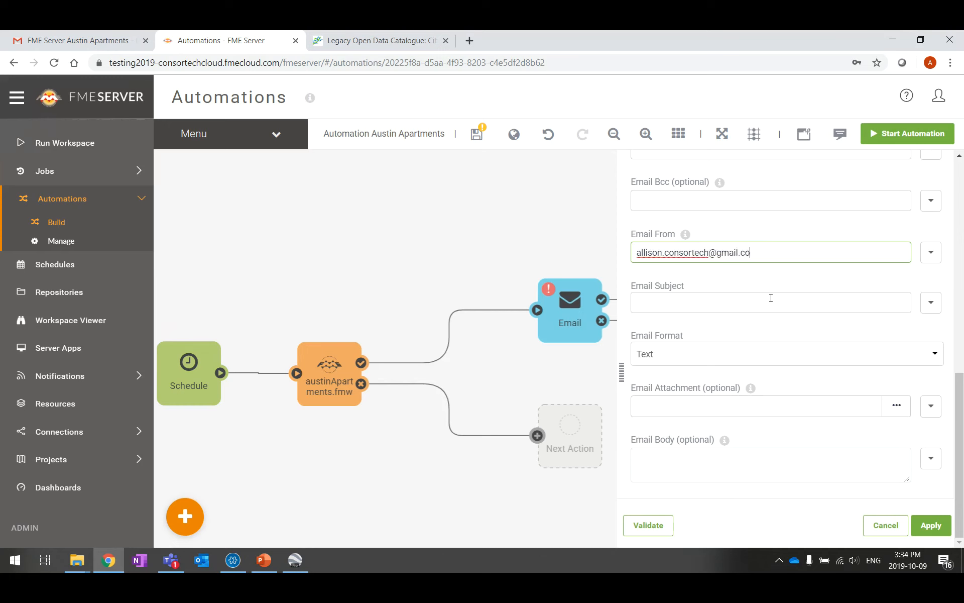
left_click(685, 467)
Set the subject to 'Austin Apartments Workspace PASS' and the body to 'Austin Apartments Workspace passed'
left_click(678, 305)
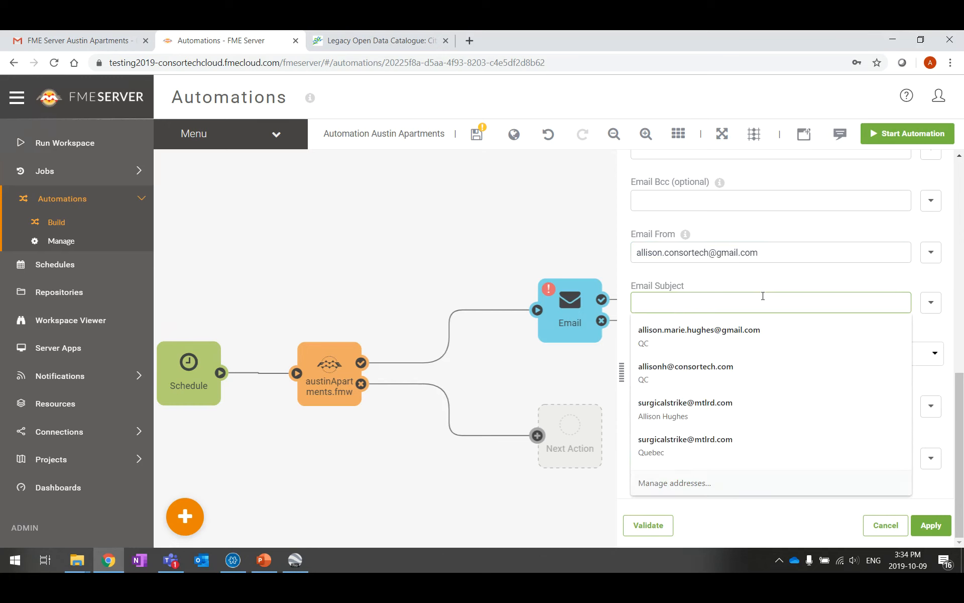
type("Aust")
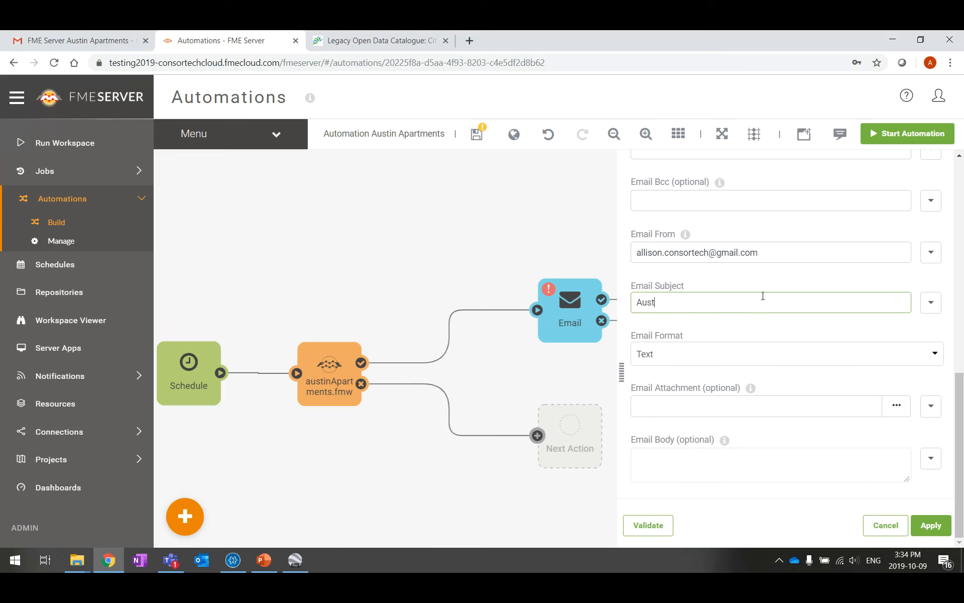
type("in Apartments Workspace PASS")
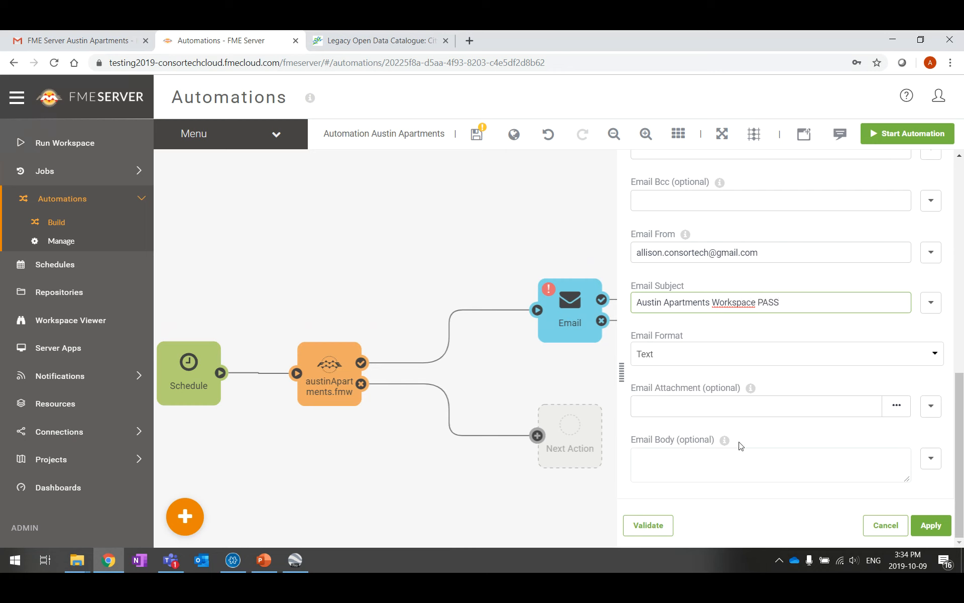
left_click(722, 453)
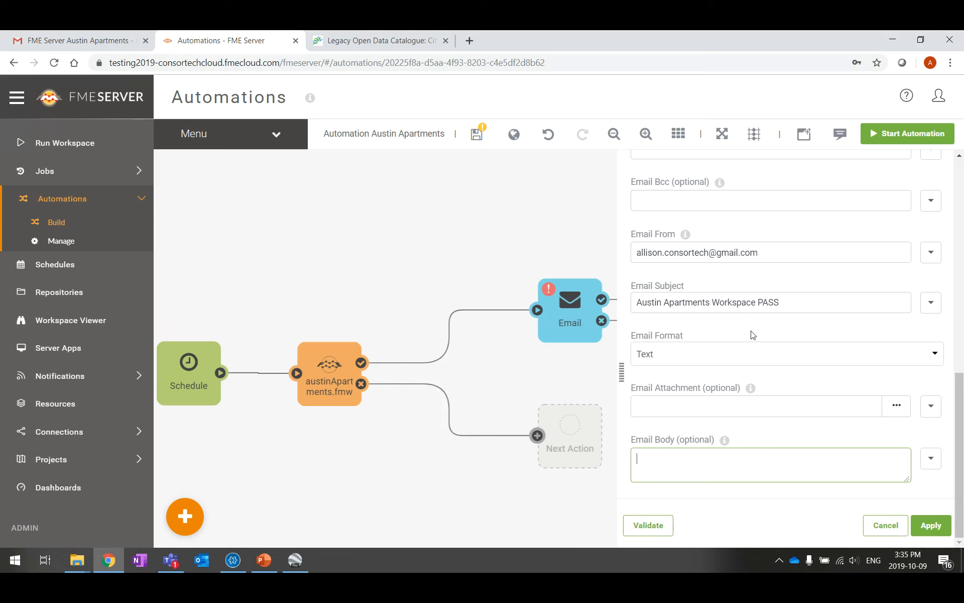
type("Austin Apartments Workspace")
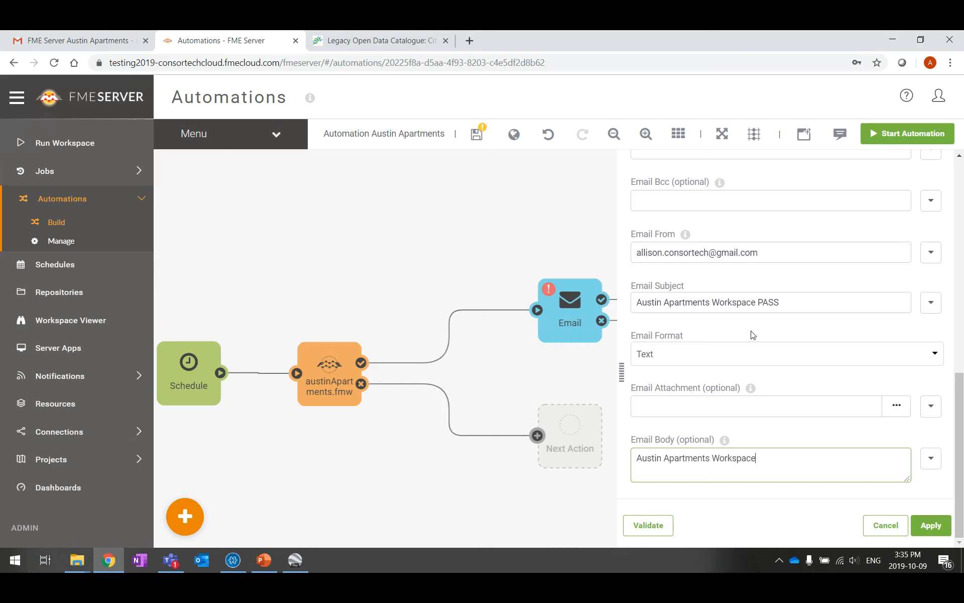
type(" passed")
In the body's Text Editor, add a 'Job ID:' line with the Workspace Job ID attribute
left_click(932, 463)
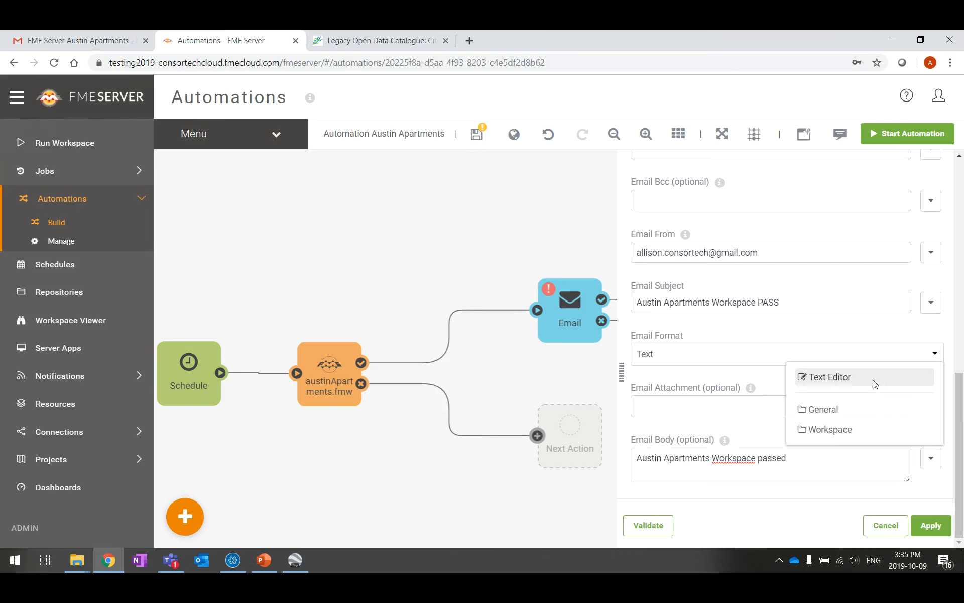
left_click(874, 384)
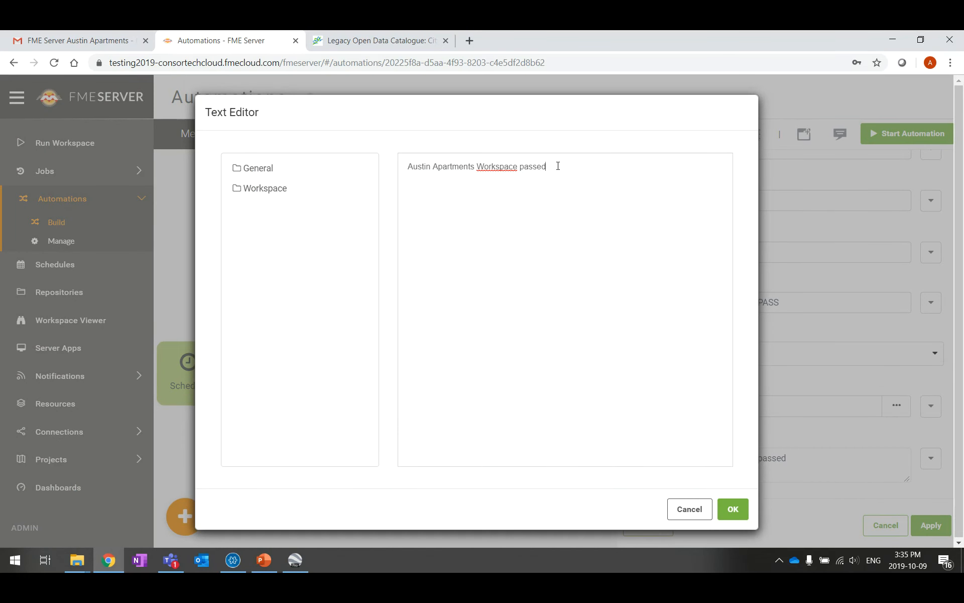
type("ob ID:")
left_click(260, 188)
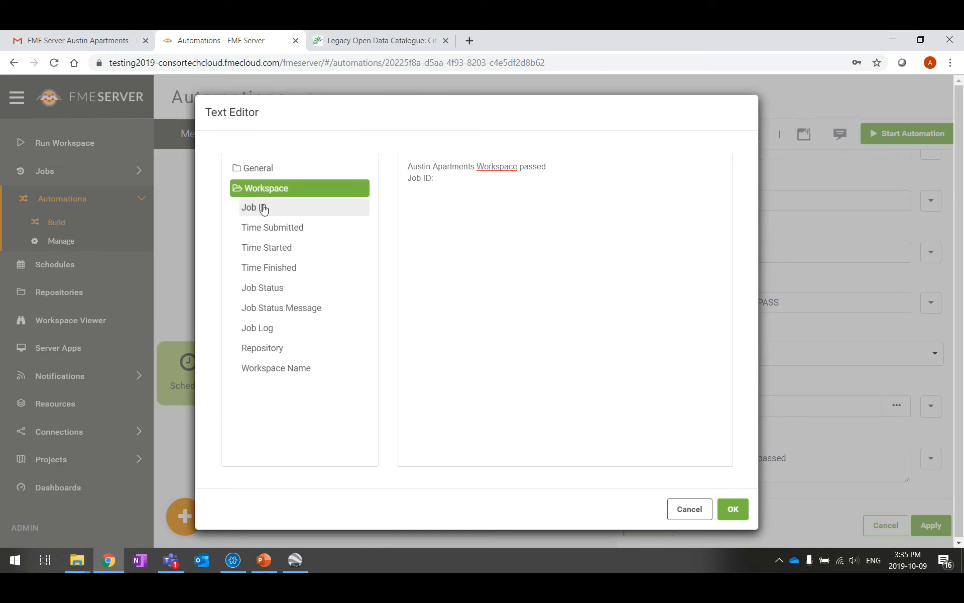
left_click(260, 206)
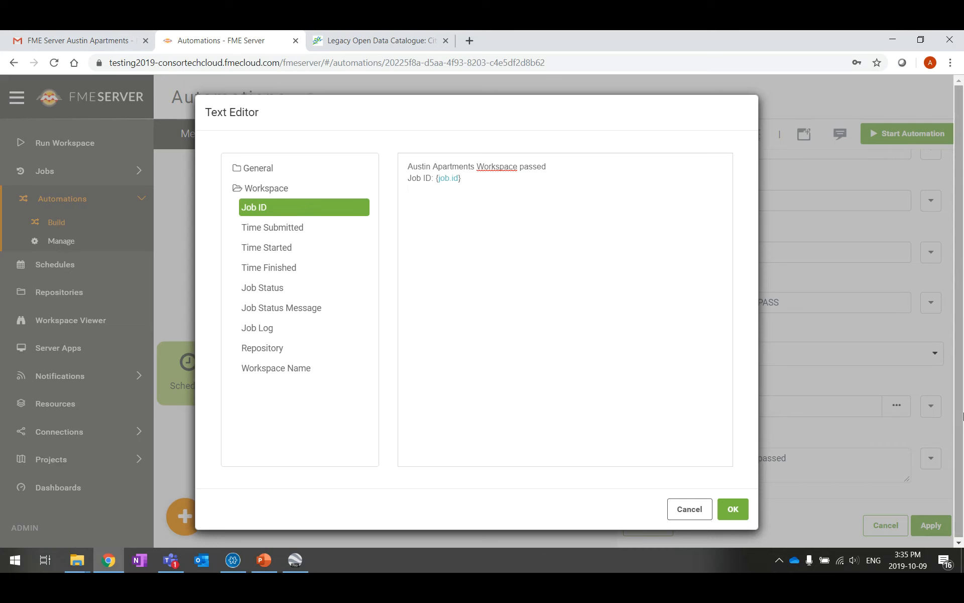
Add Time Finished and Workspace Name attributes to the body, save it, and validate the settings
type("Time Finished:")
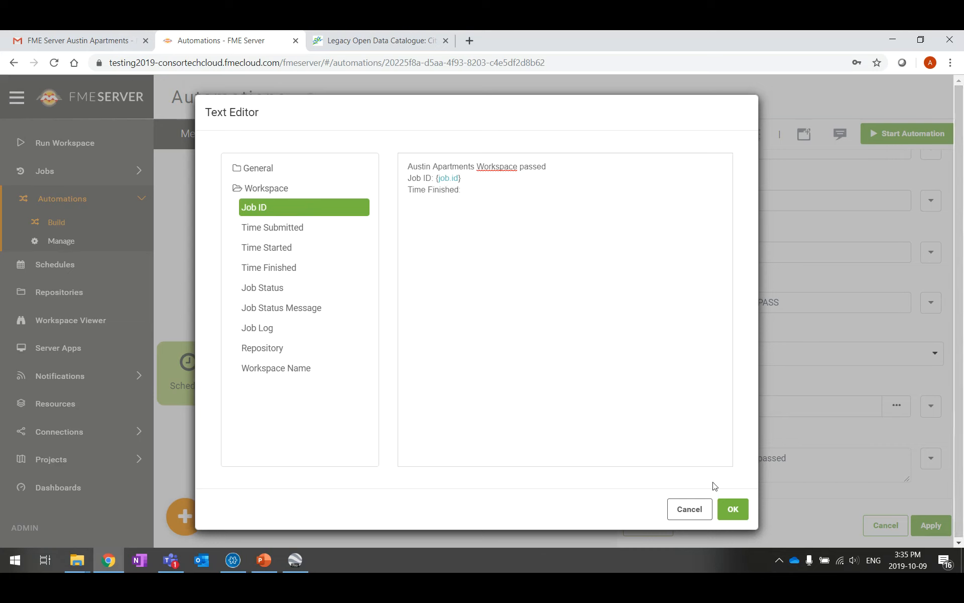
left_click(292, 274)
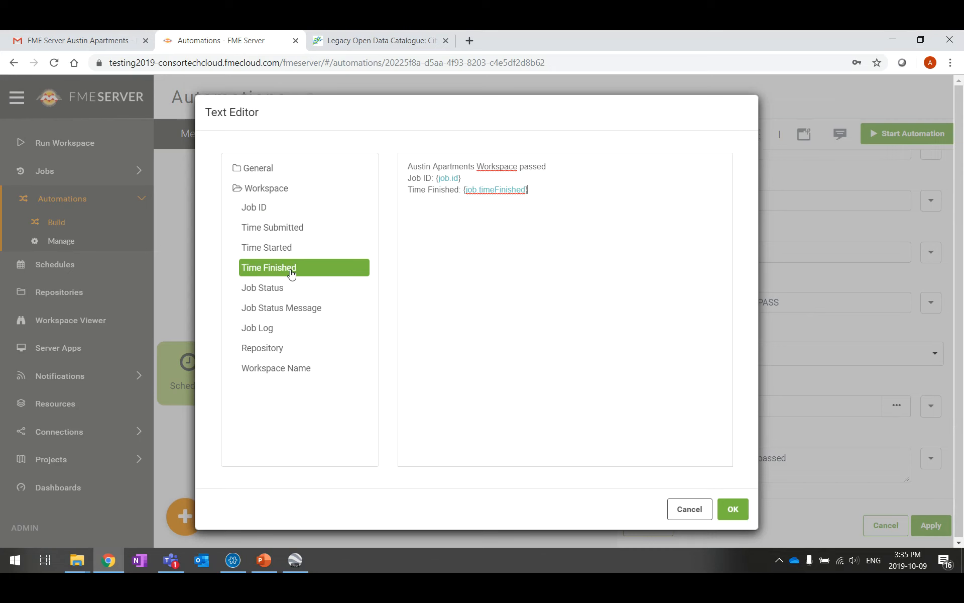
left_click(611, 166)
left_click(312, 372)
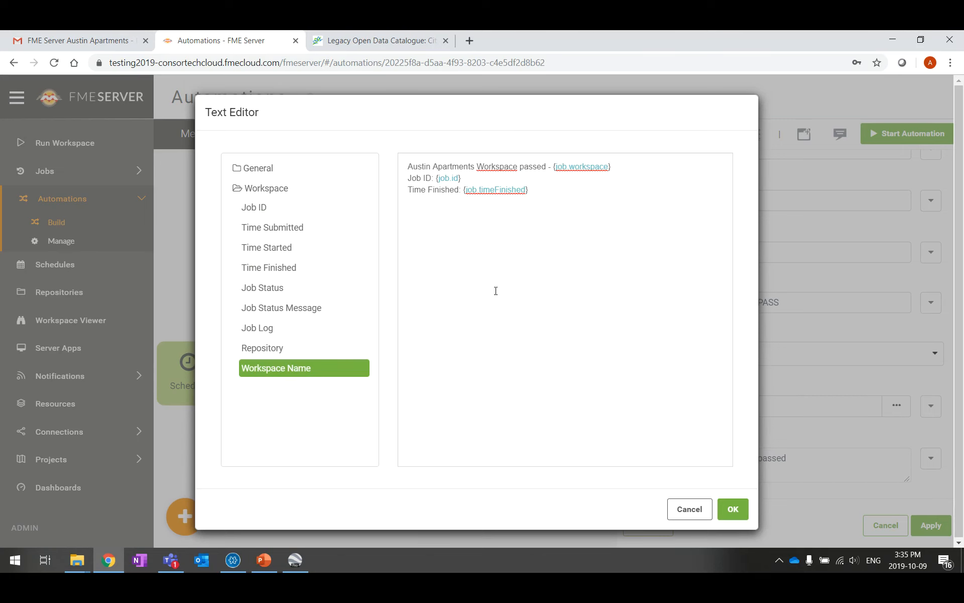
left_click(744, 518)
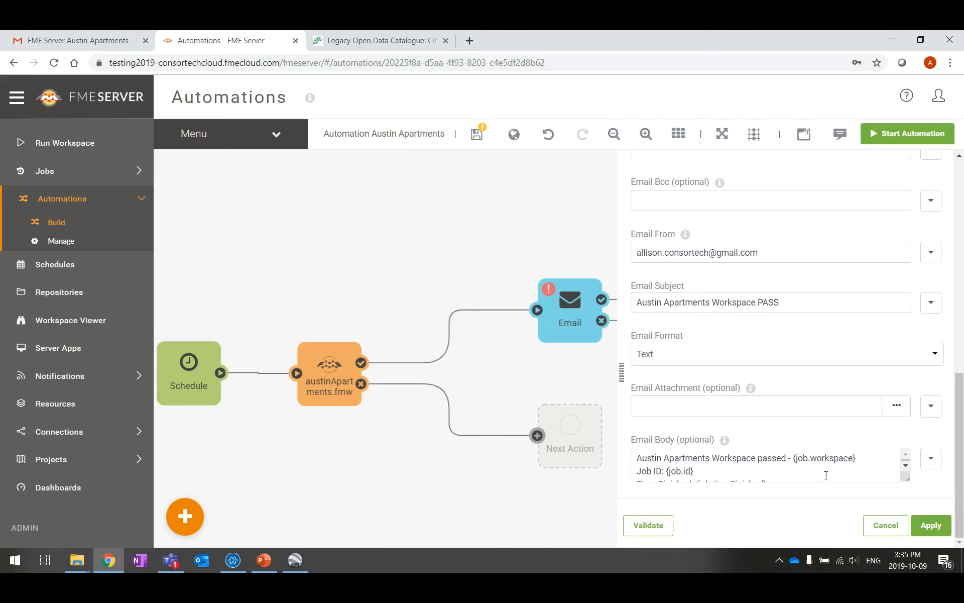
left_click(668, 527)
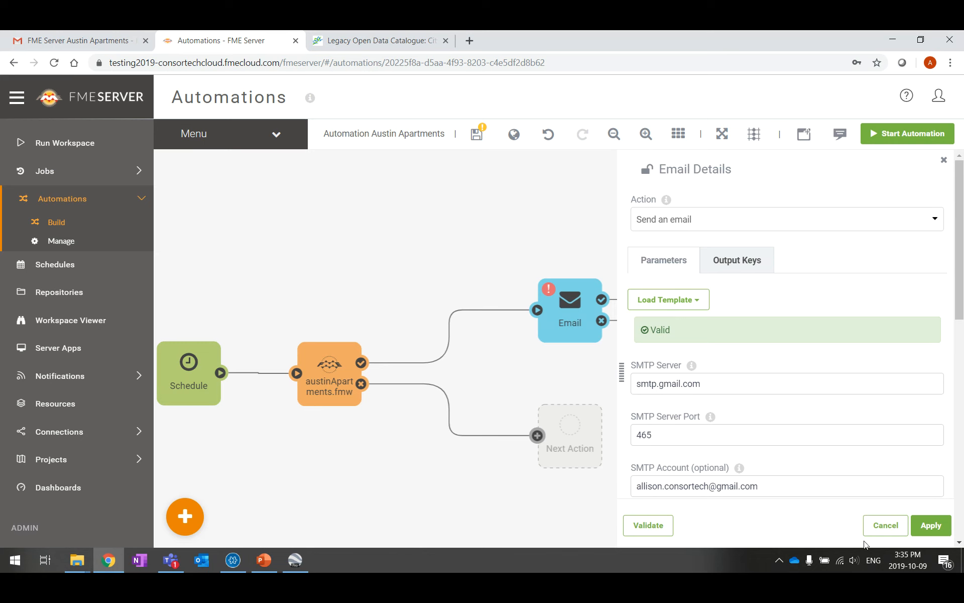
Save the email settings and close both Email actions' details panels without changes
left_click(931, 524)
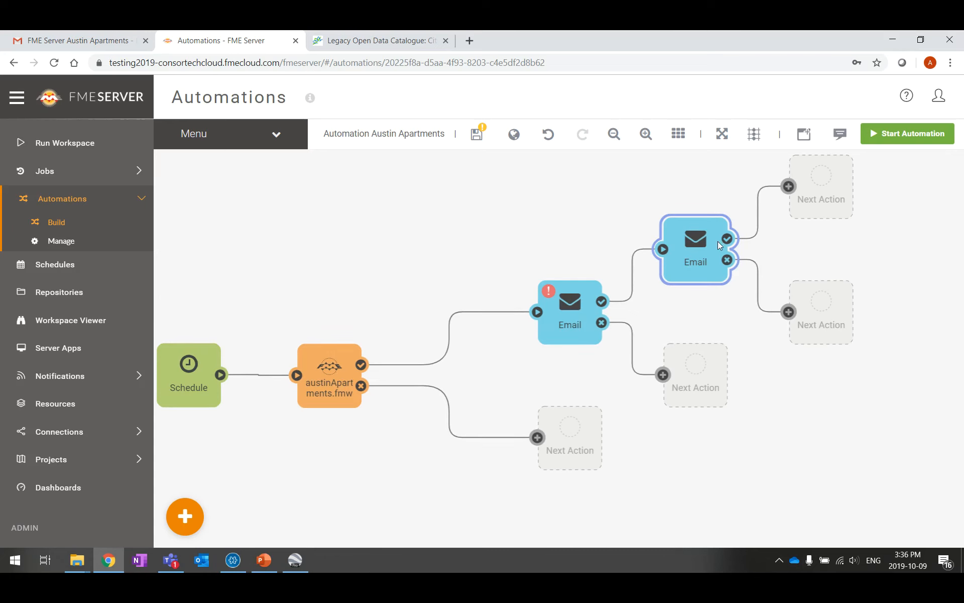
left_click(577, 313)
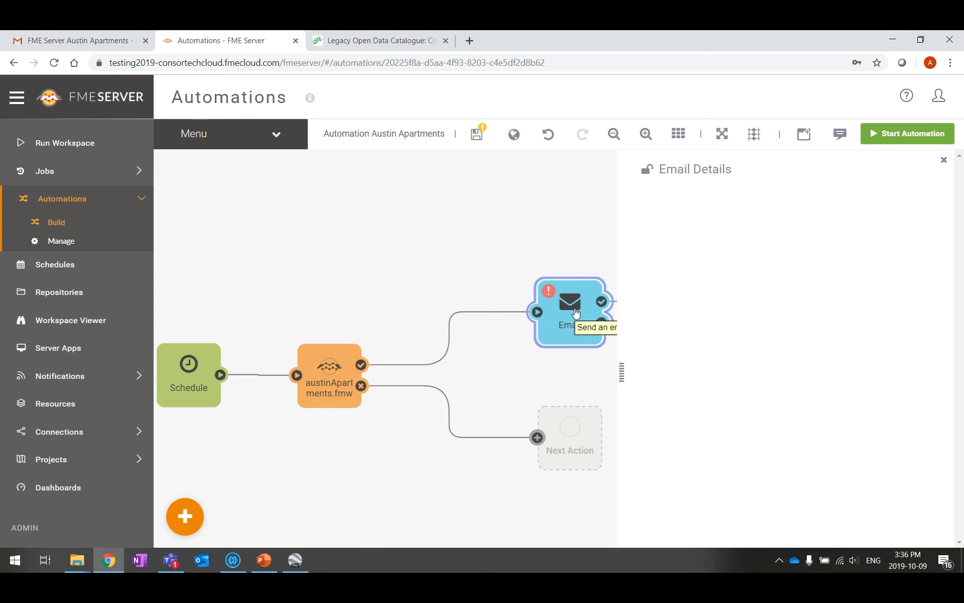
scroll(841, 356, "down", 3)
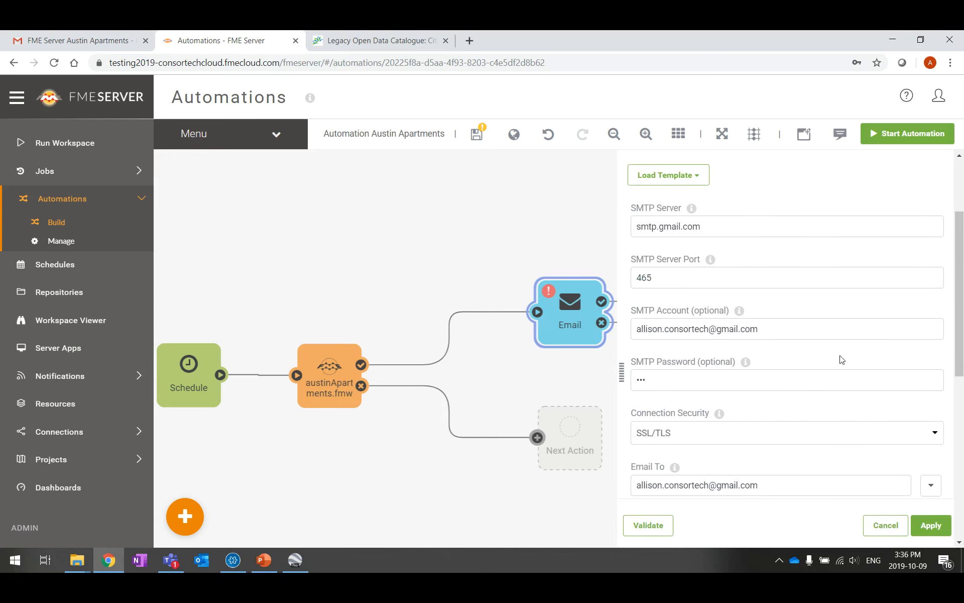
scroll(839, 358, "up", 3)
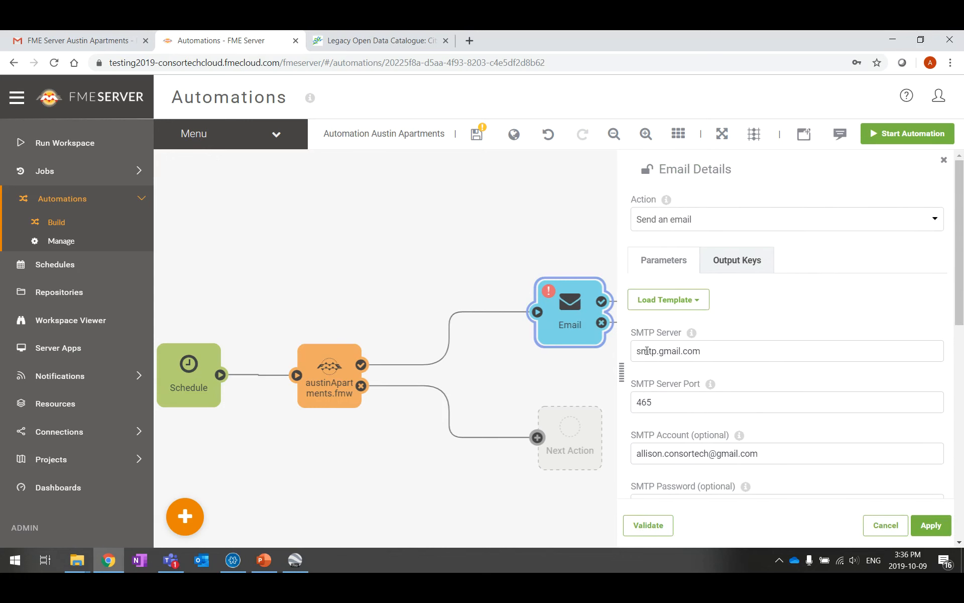
left_click(884, 525)
left_click(697, 258)
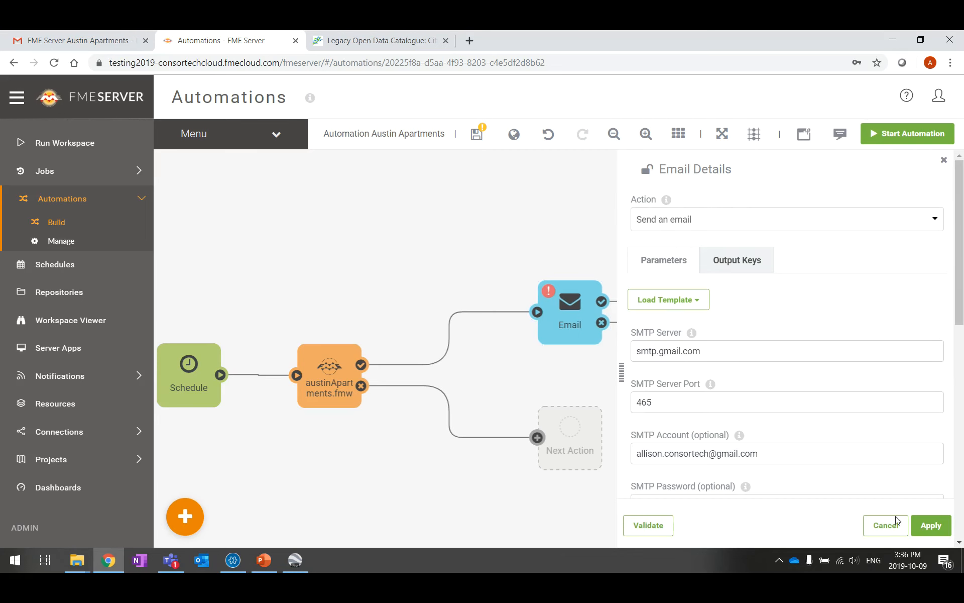
left_click(885, 525)
Delete the first Email action, connect austinApartments.fmw's success output to the remaining Email, and save
left_click(578, 324)
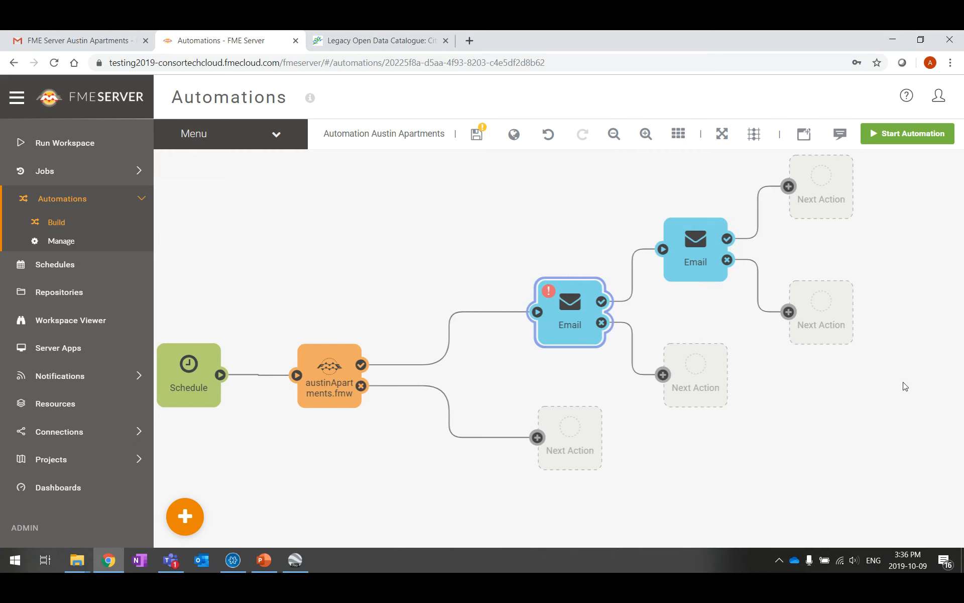
key("Delete")
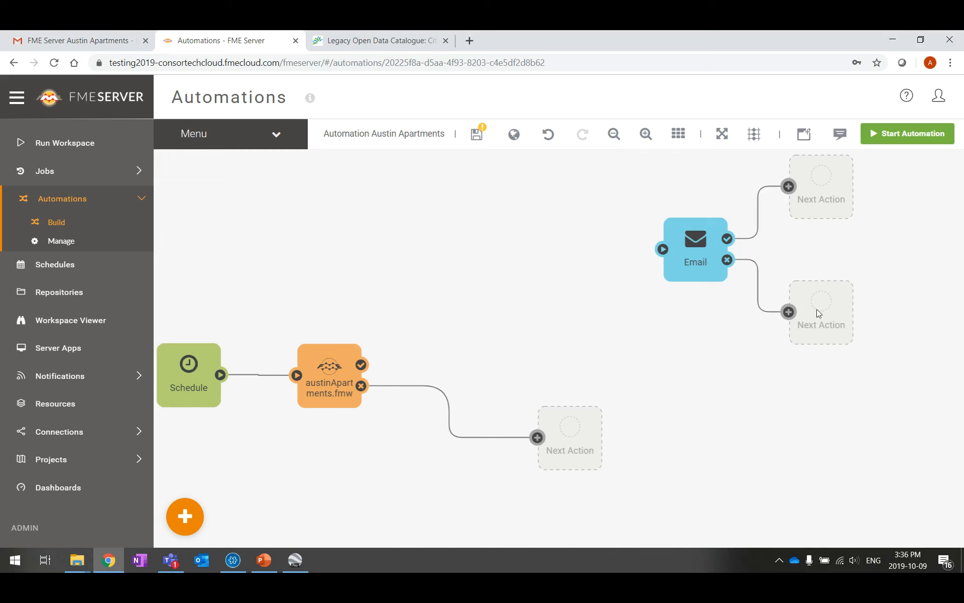
left_click_drag(685, 243, 482, 313)
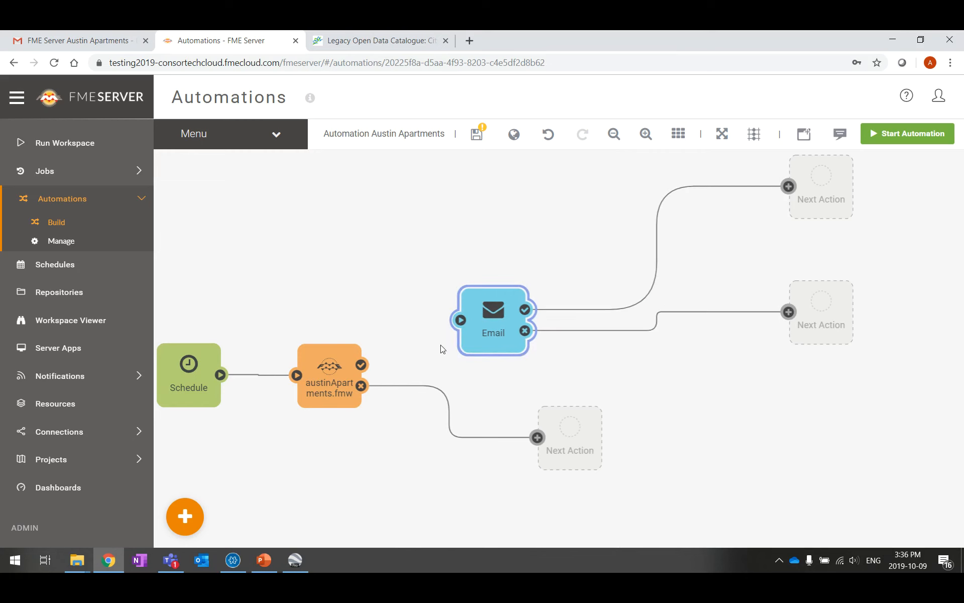
left_click_drag(361, 365, 460, 319)
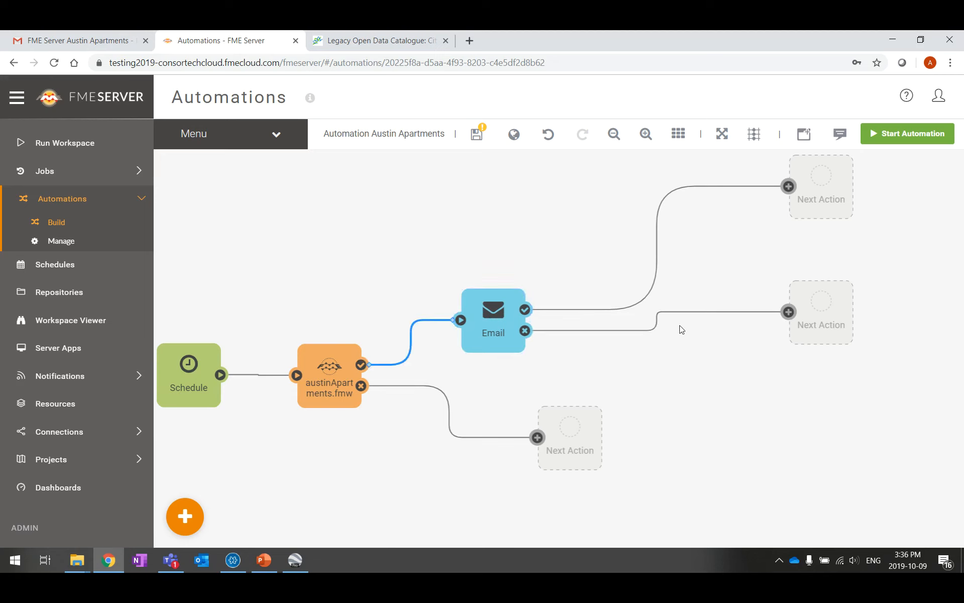
left_click(751, 379)
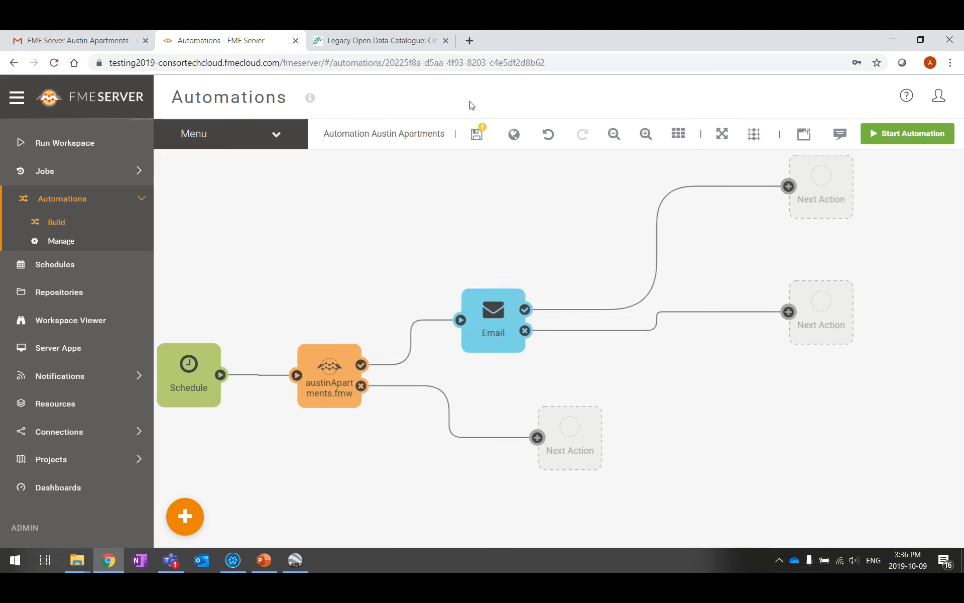
left_click(476, 134)
Delete the three empty Next Action placeholders on the failure branch and after Email
left_click_drag(836, 310, 803, 349)
left_click_drag(829, 183, 763, 249)
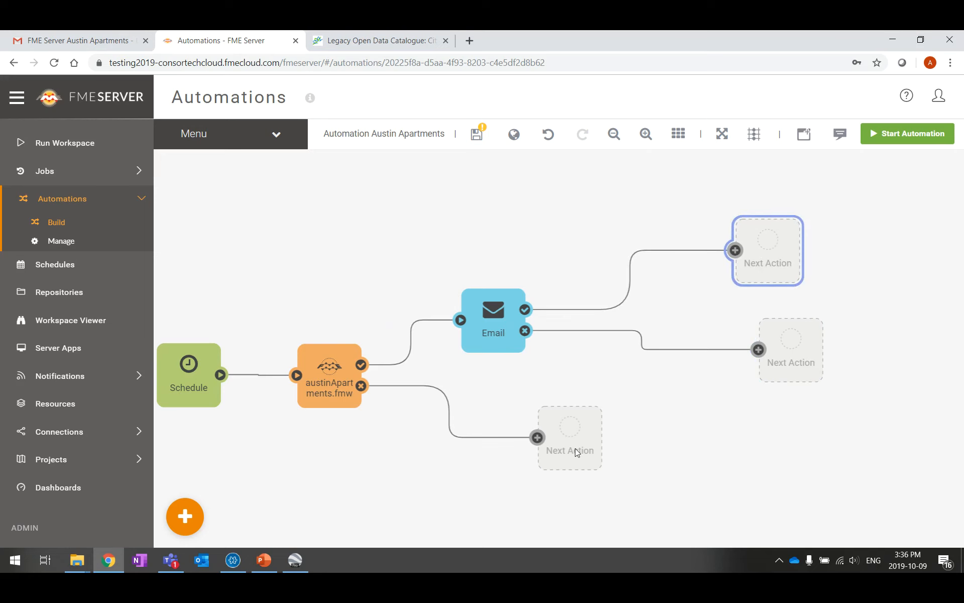
right_click(565, 427)
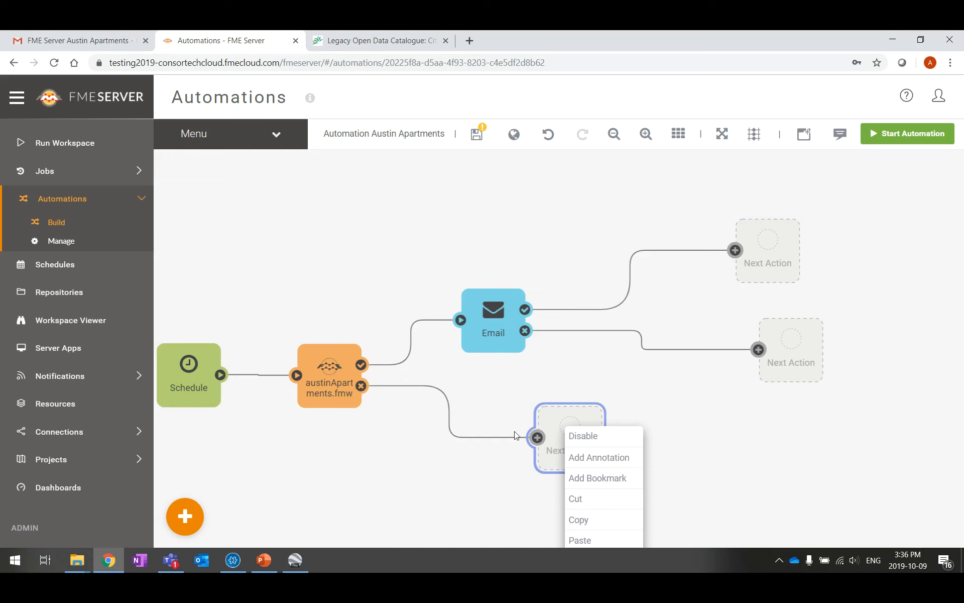
left_click(748, 461)
key("Delete")
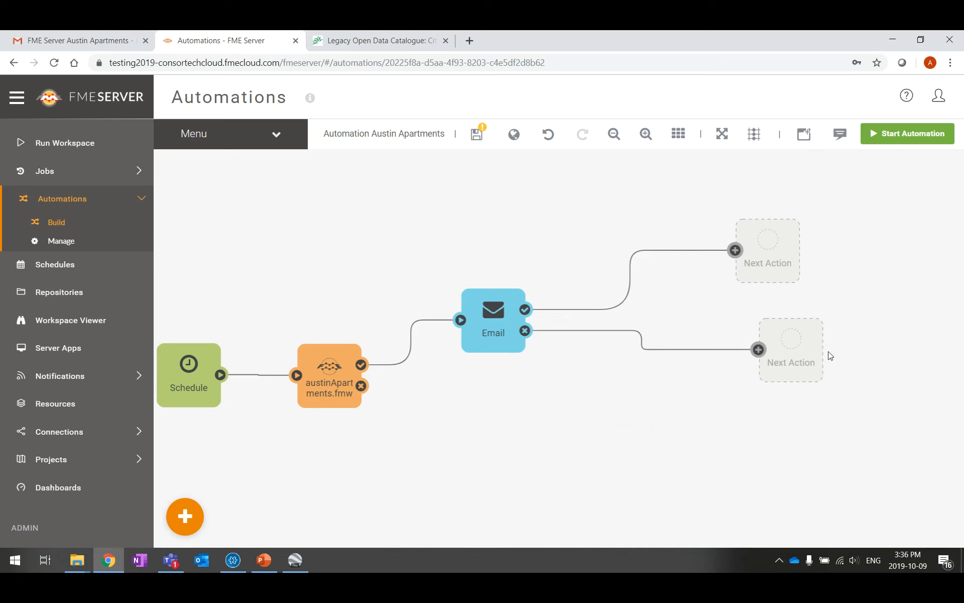
left_click(809, 347)
key("Delete")
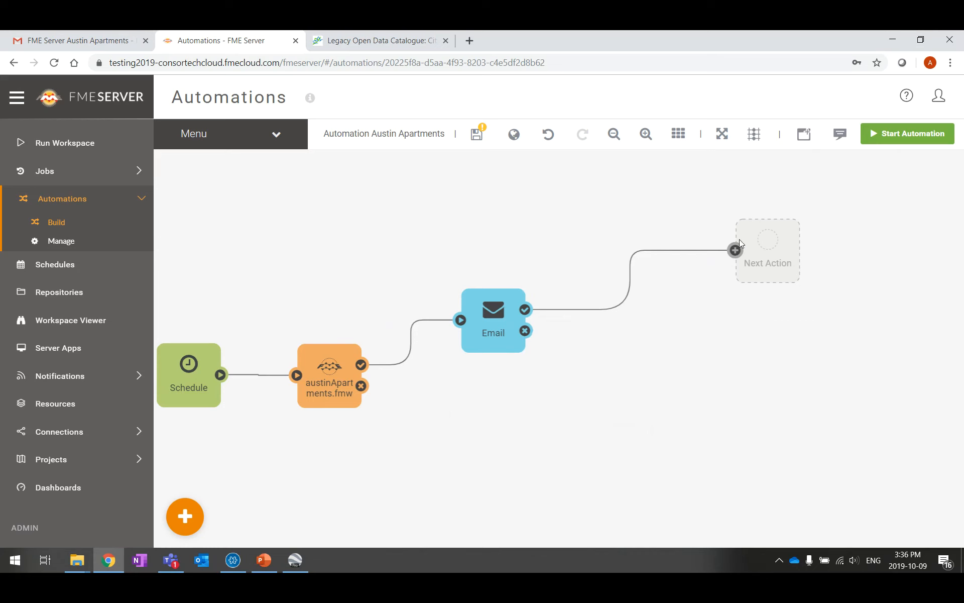
left_click(759, 250)
key("Delete")
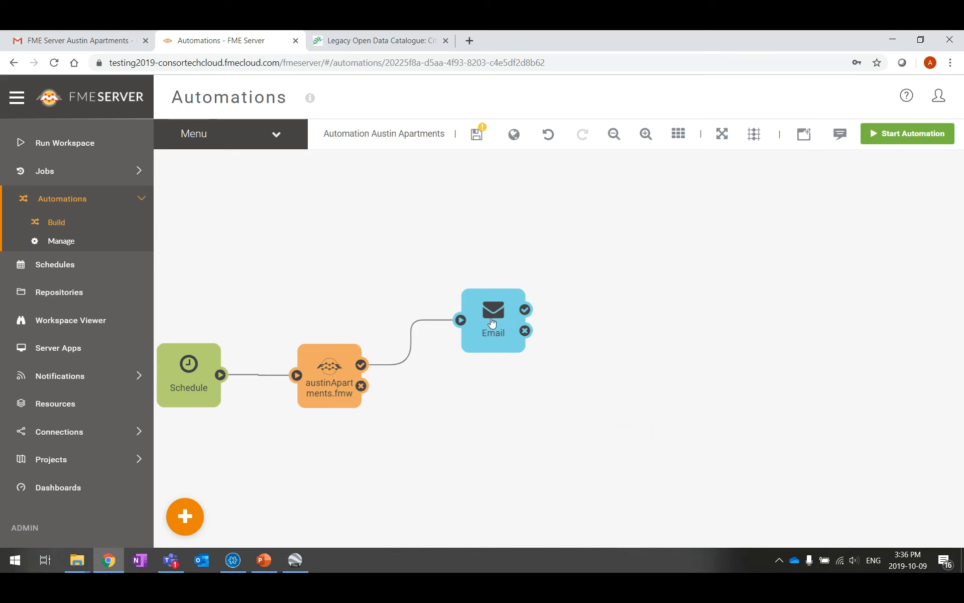
Copy and paste the Email action and connect austinApartments.fmw's failure output to the copy
left_click(493, 320)
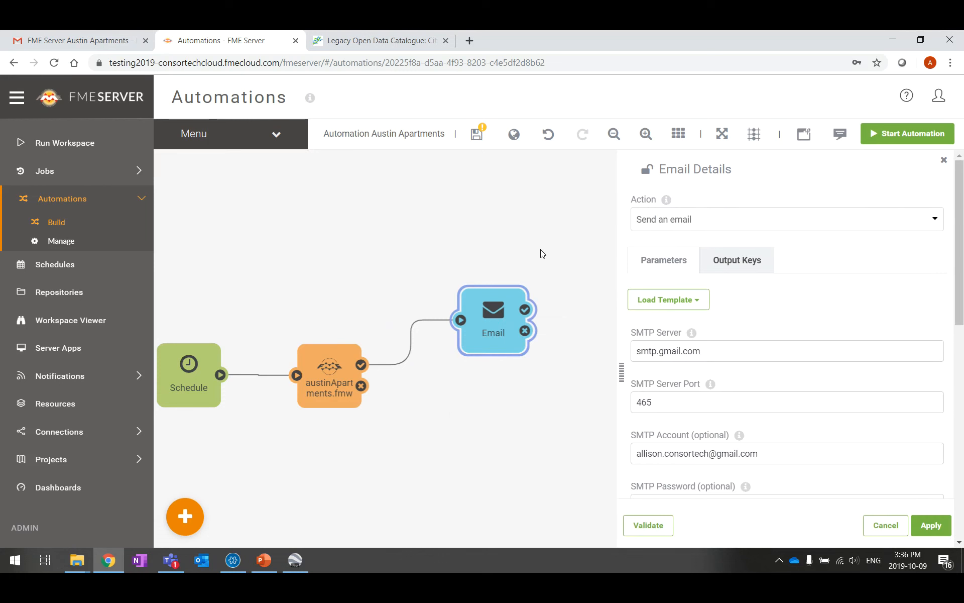
key("ctrl+c")
key("ctrl+v")
left_click_drag(547, 252, 499, 406)
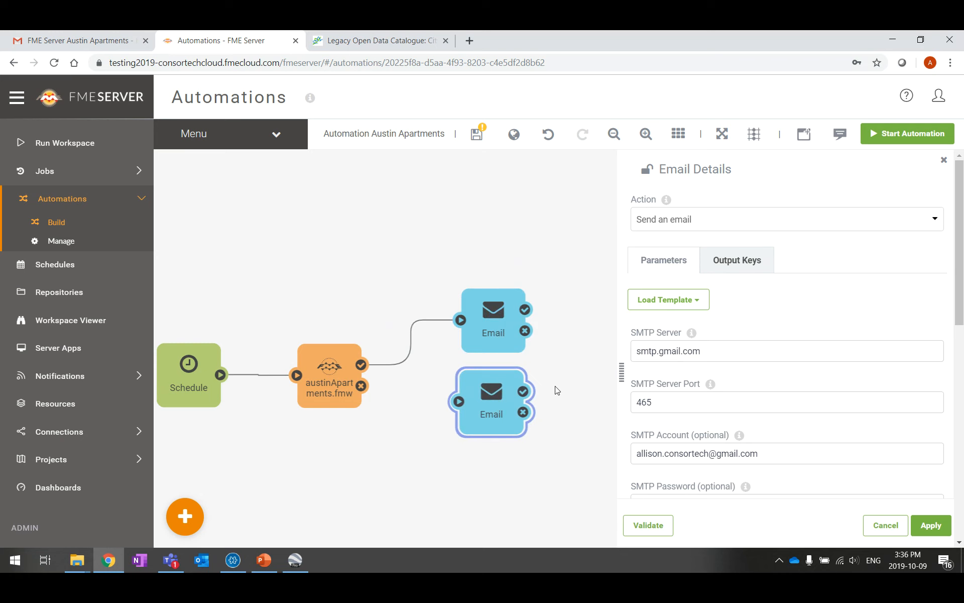
left_click(556, 389)
left_click_drag(361, 385, 480, 404)
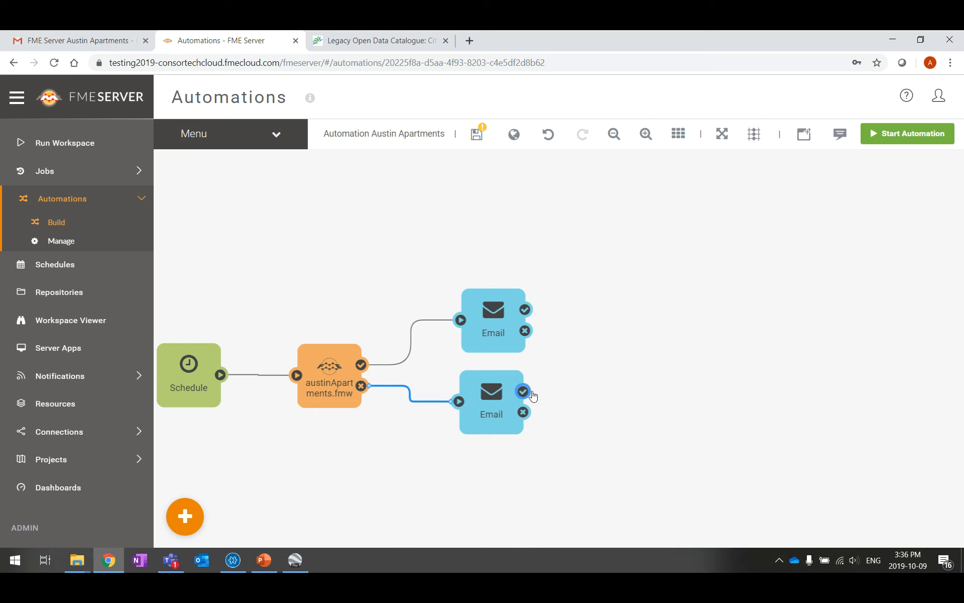
Change the copy's subject to 'Austin Apartments Workspace FAIL' and body to FAILED, keep Text format, and apply
left_click(493, 405)
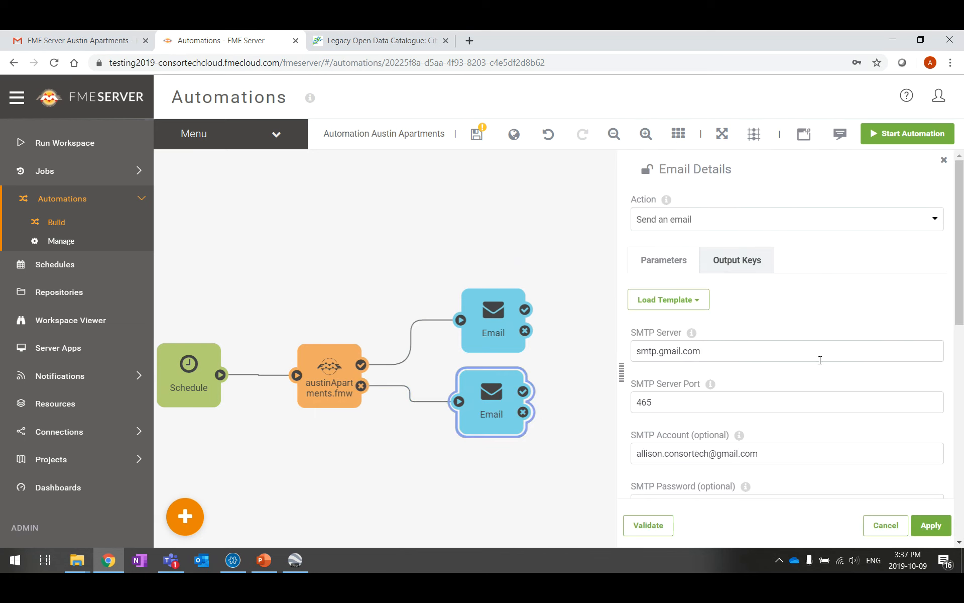
scroll(823, 360, "down", 10)
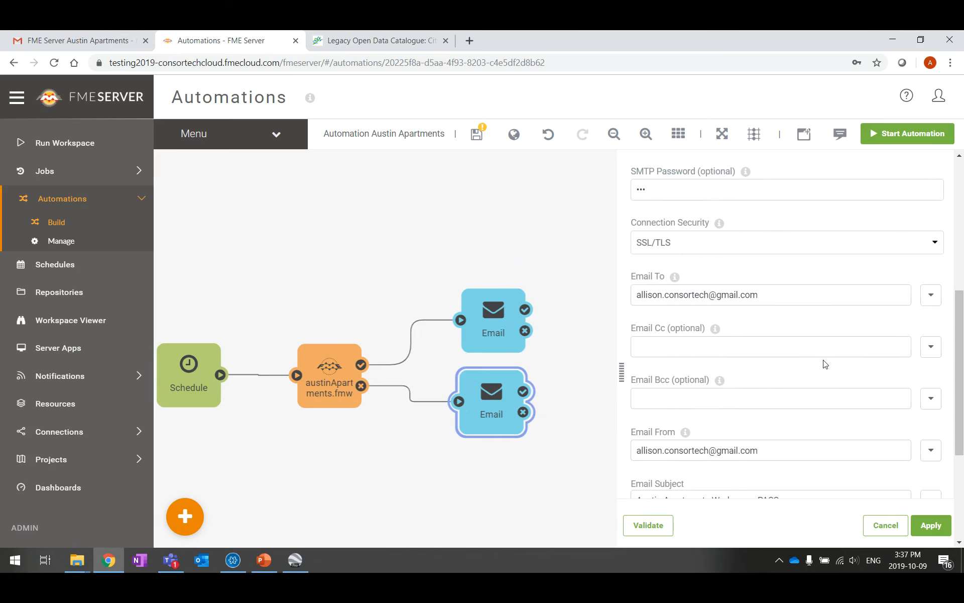
left_click_drag(808, 303, 765, 303)
key("BackSpace")
key("BackSpace")
type("FAIL")
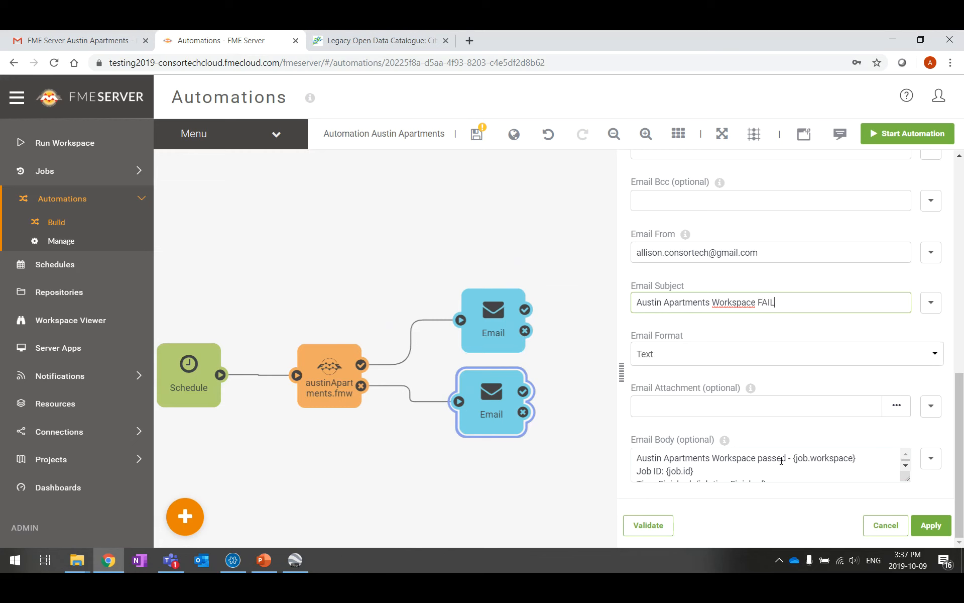
left_click_drag(786, 458, 756, 458)
type("FAILED")
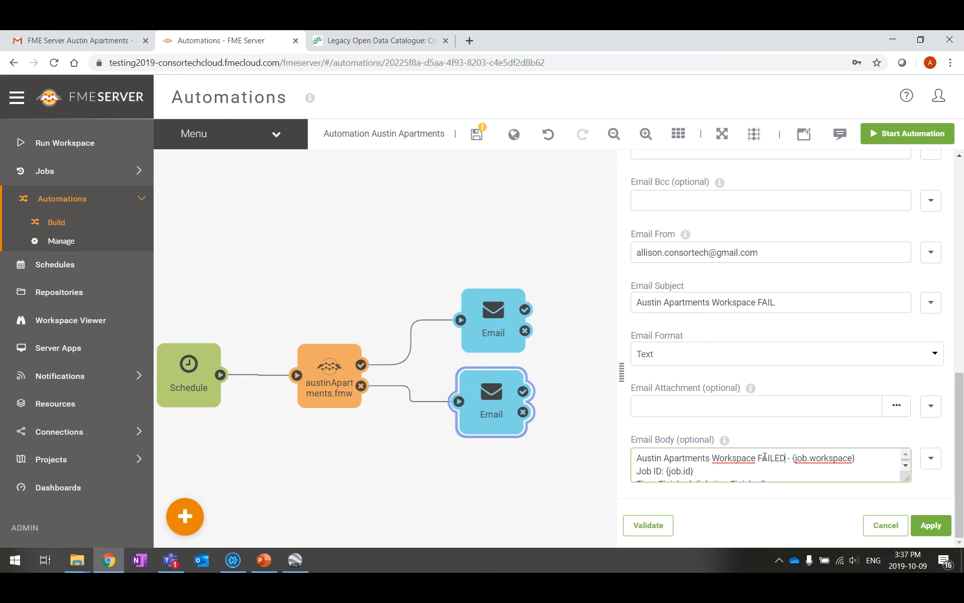
left_click(936, 356)
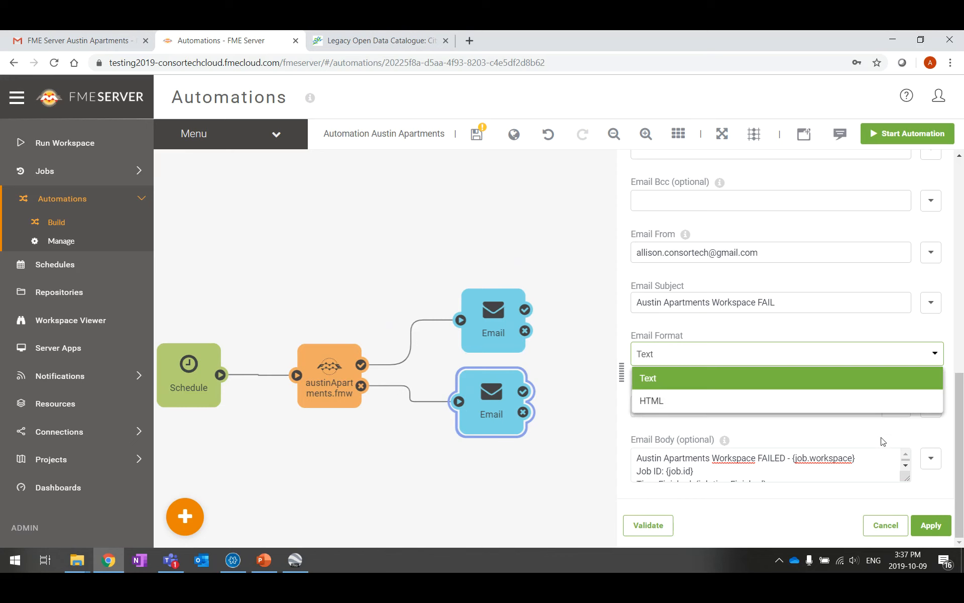
left_click(860, 458)
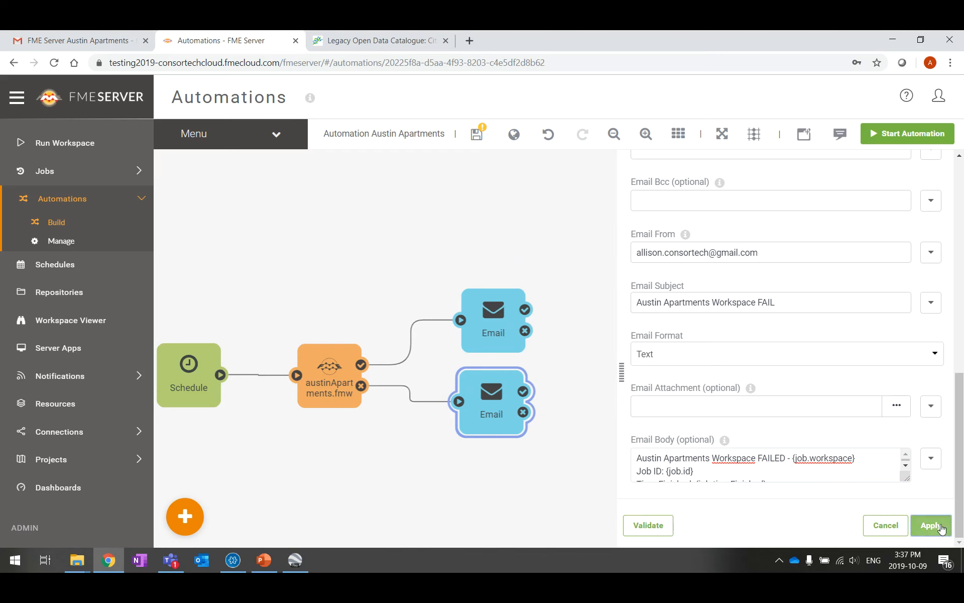
left_click(931, 525)
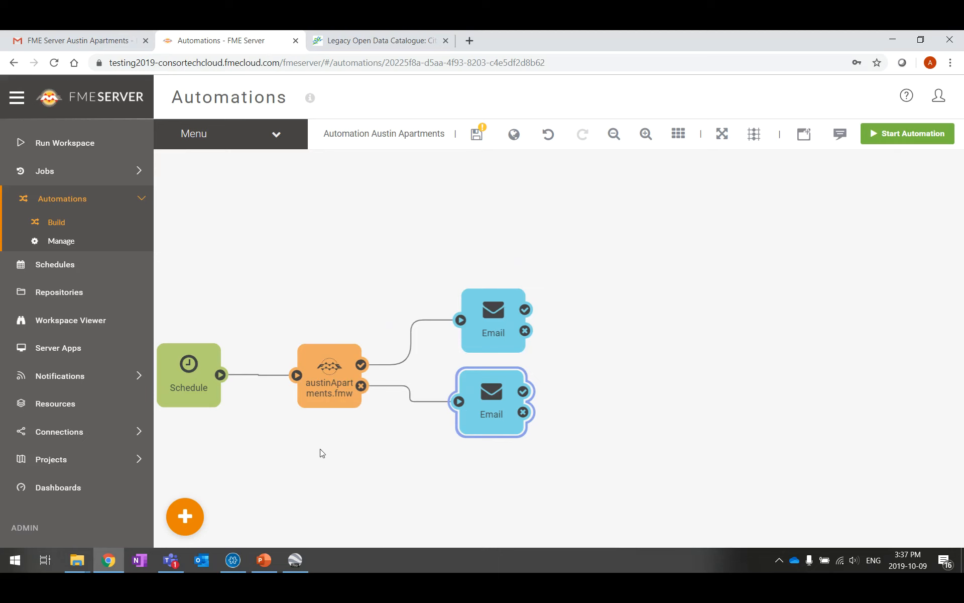
left_click(480, 135)
left_click(75, 38)
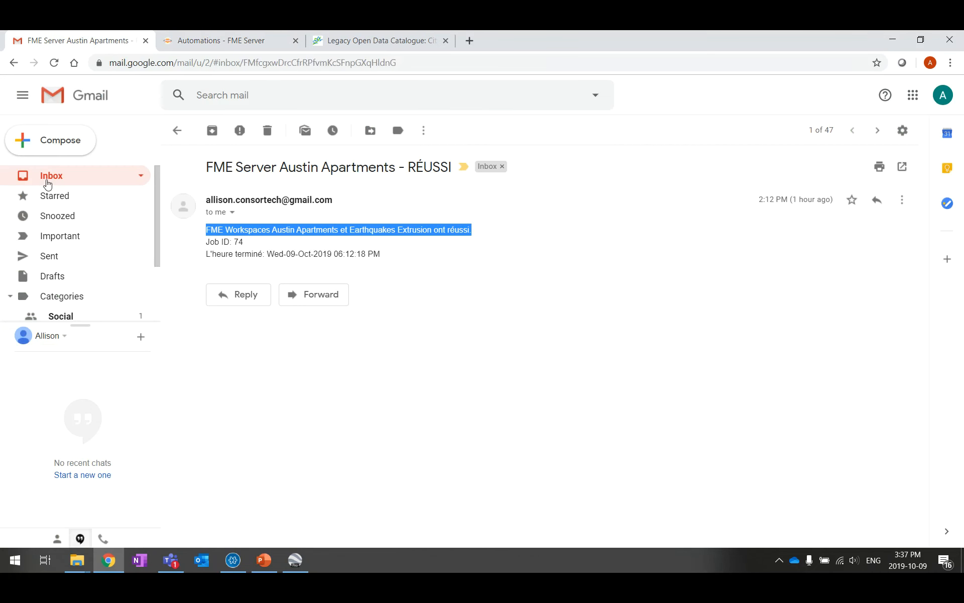
left_click(47, 176)
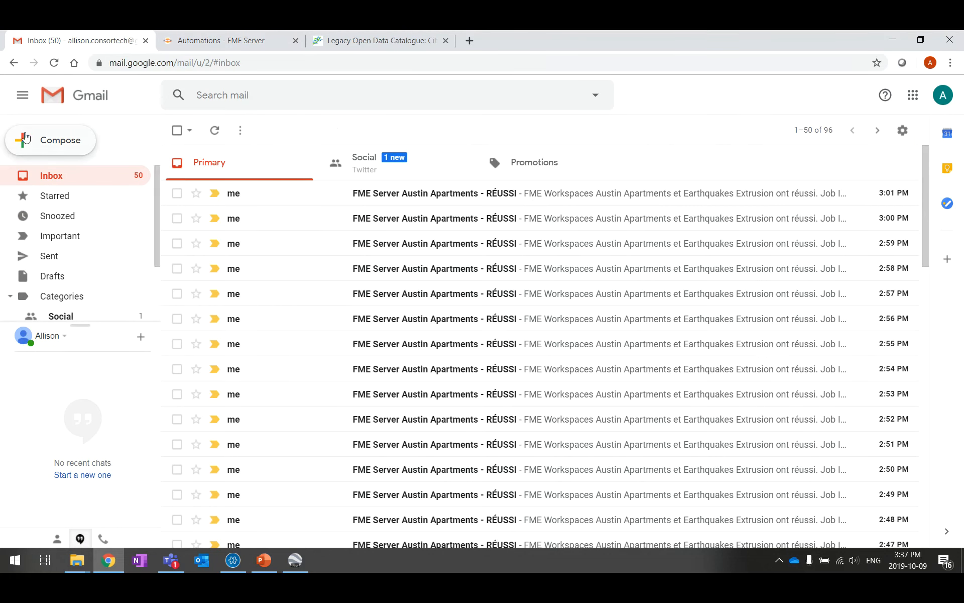
left_click(216, 40)
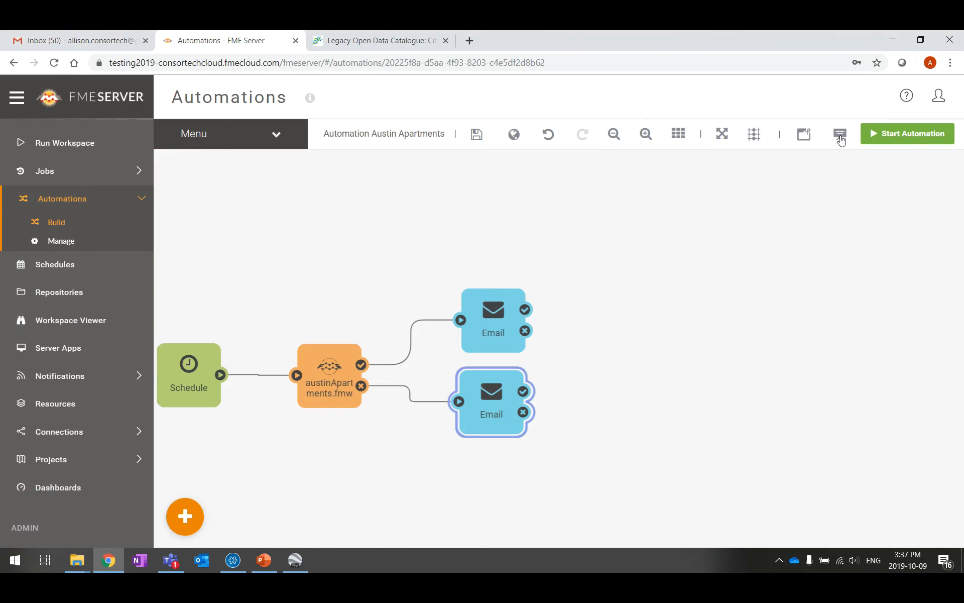
Start the Austin Apartments automation and view Completed jobs, showing job 220 finished at 15:39:01
left_click(926, 134)
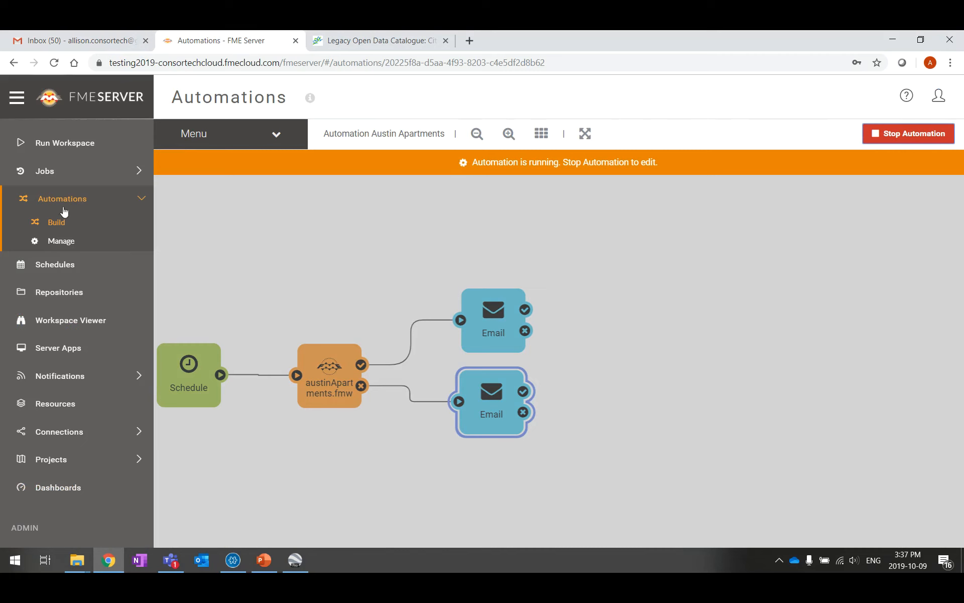
left_click(44, 170)
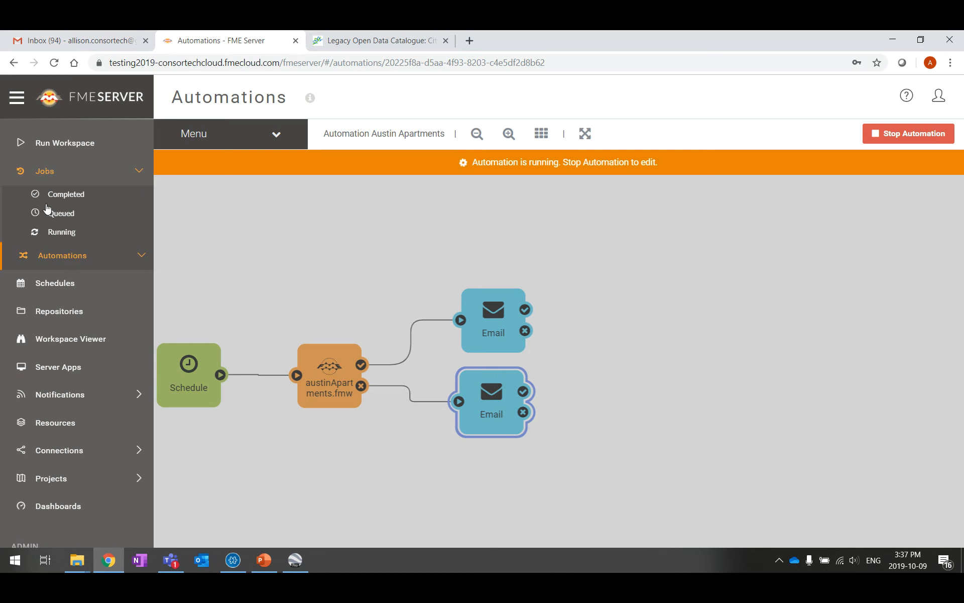
left_click(78, 195)
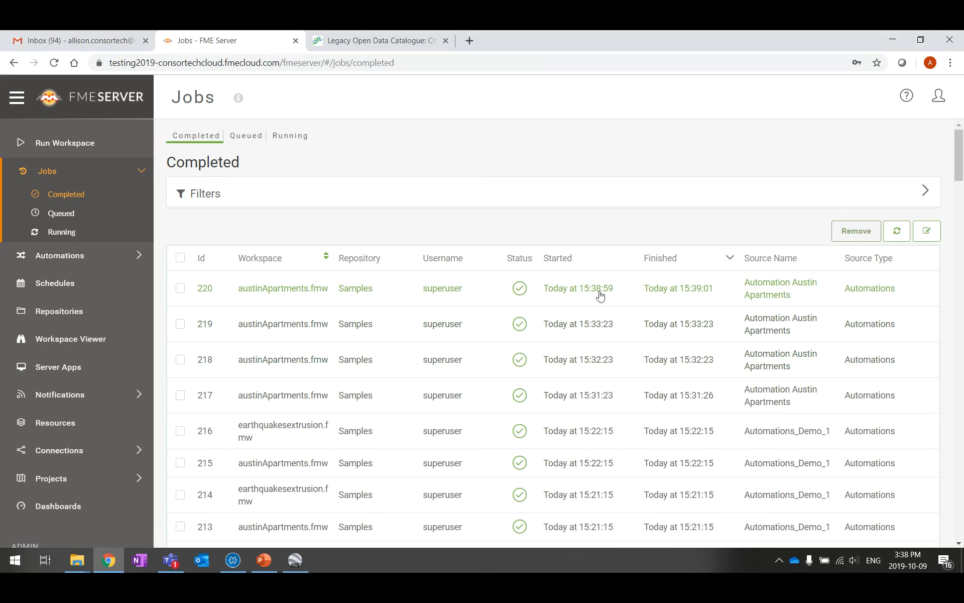
Open the top 'Austin Apartments Workspace PASS' message in the Gmail Inbox, showing Job ID 220
left_click(106, 44)
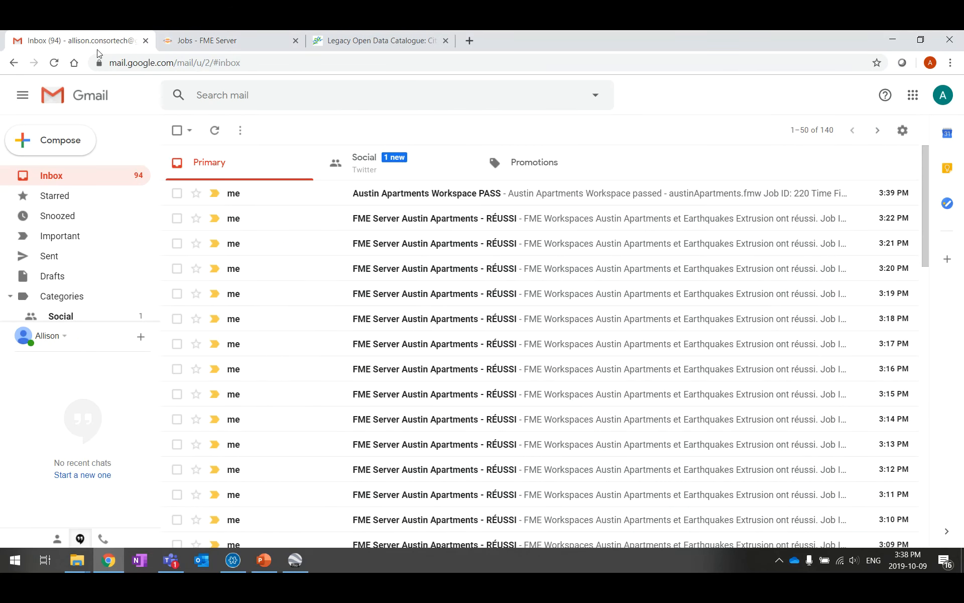
left_click(444, 199)
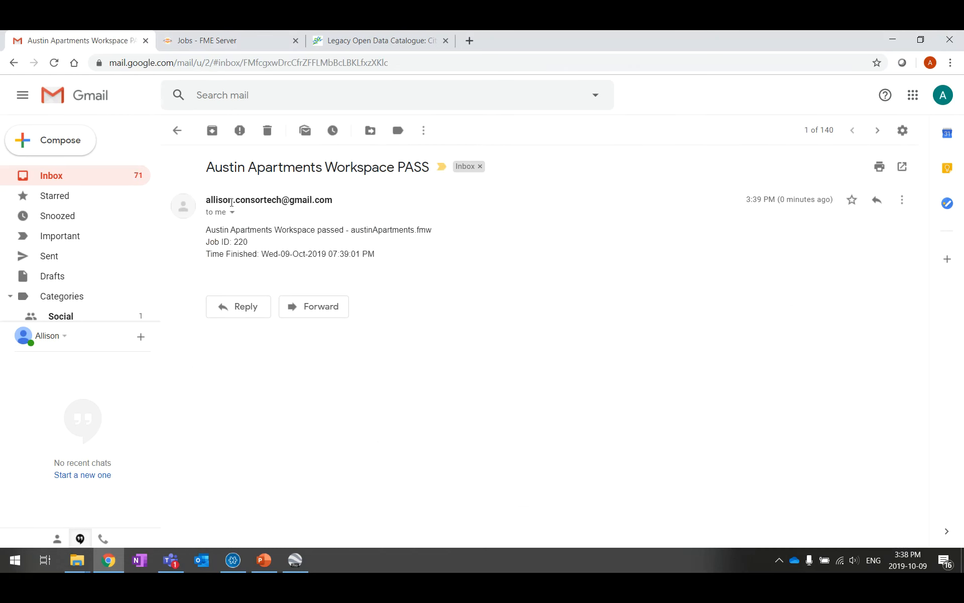
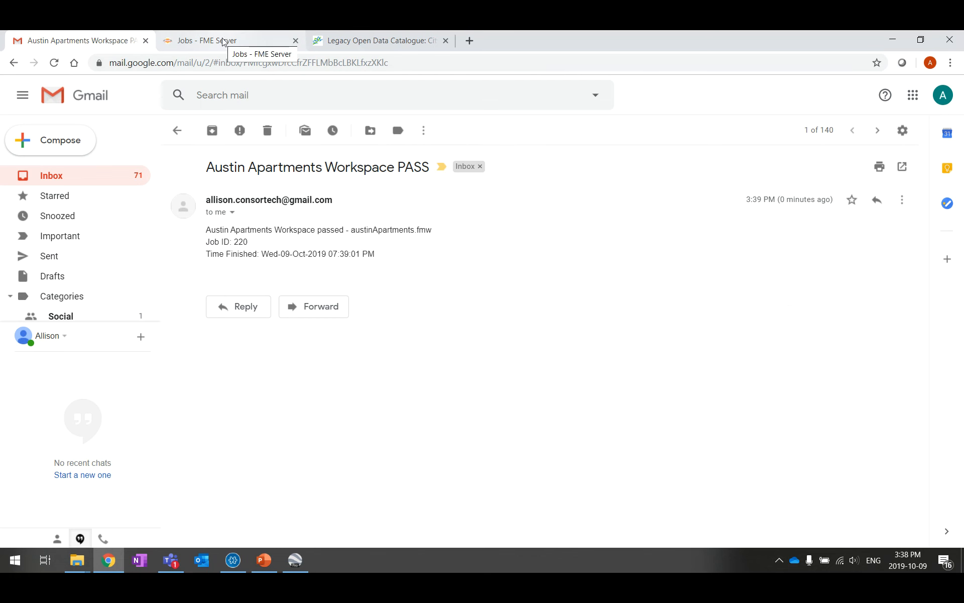
Switch to the FME Server completed-jobs list, showing job 220 succeeded
left_click(255, 41)
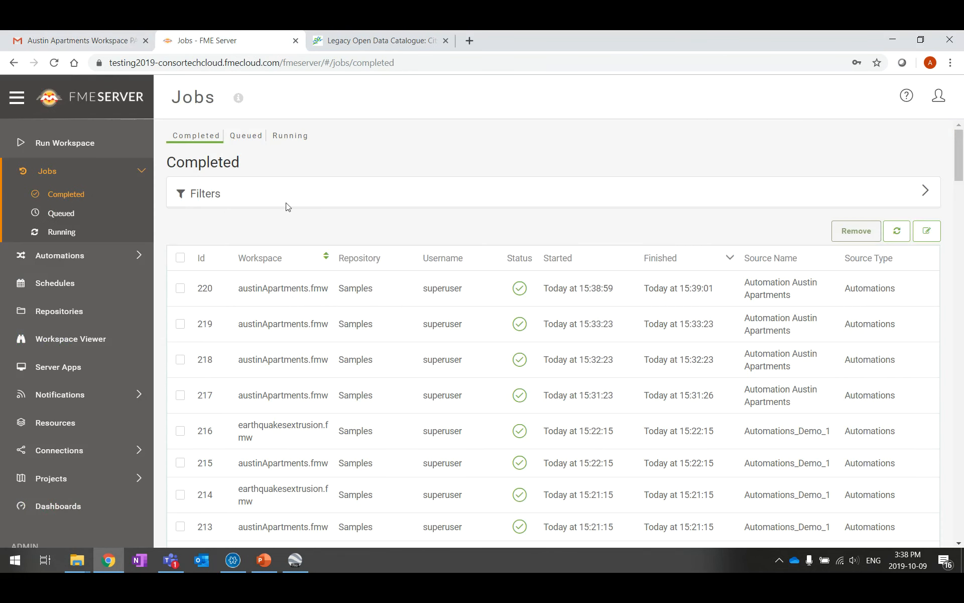
Open Automation Austin Apartments from the Manage automations list
left_click(56, 267)
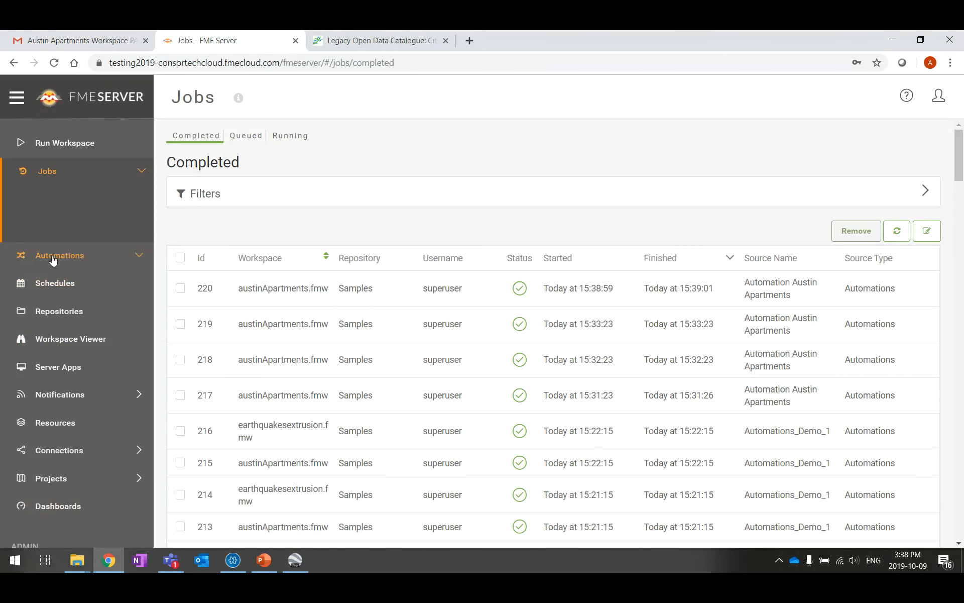
left_click(56, 226)
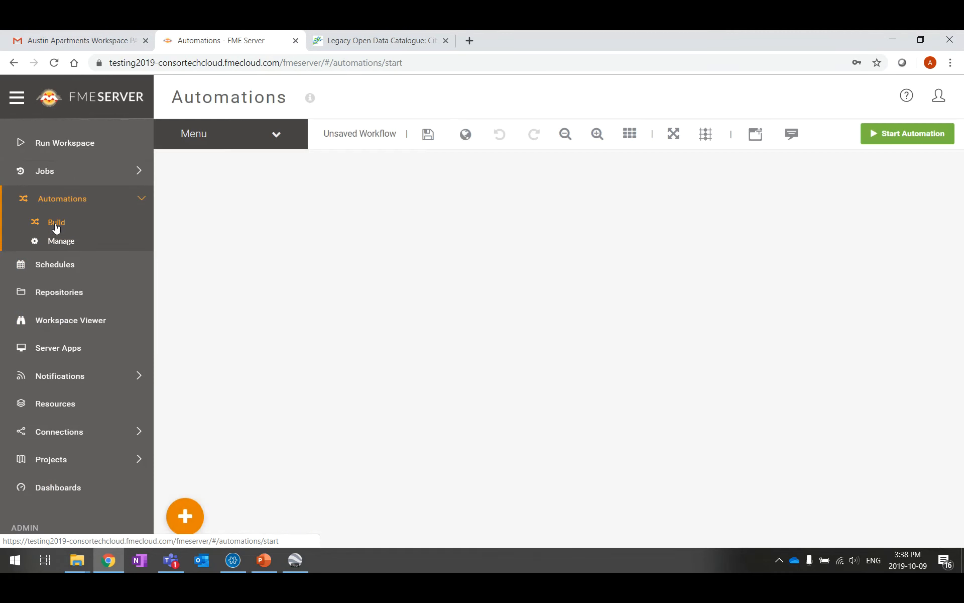
left_click(55, 242)
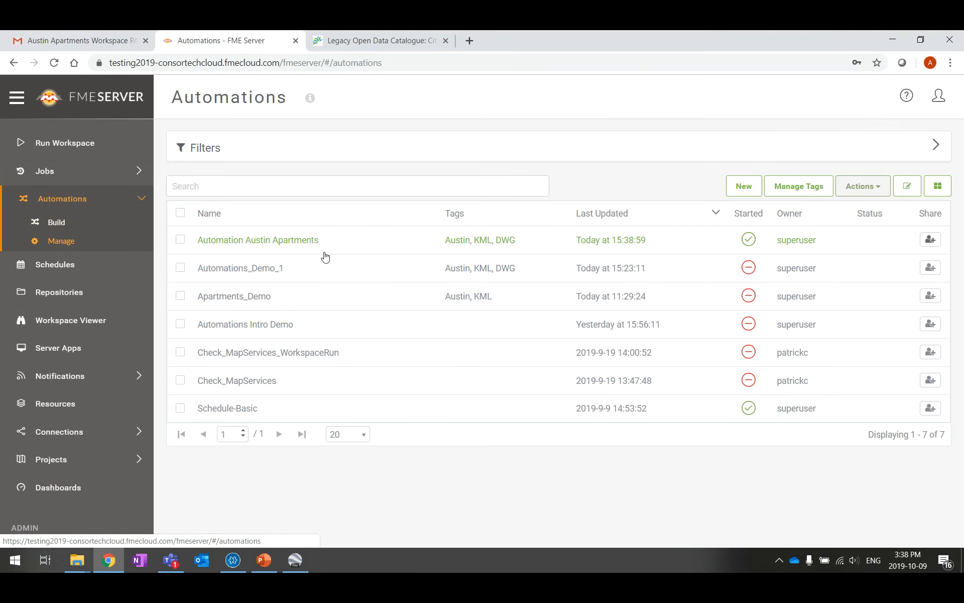
left_click(307, 243)
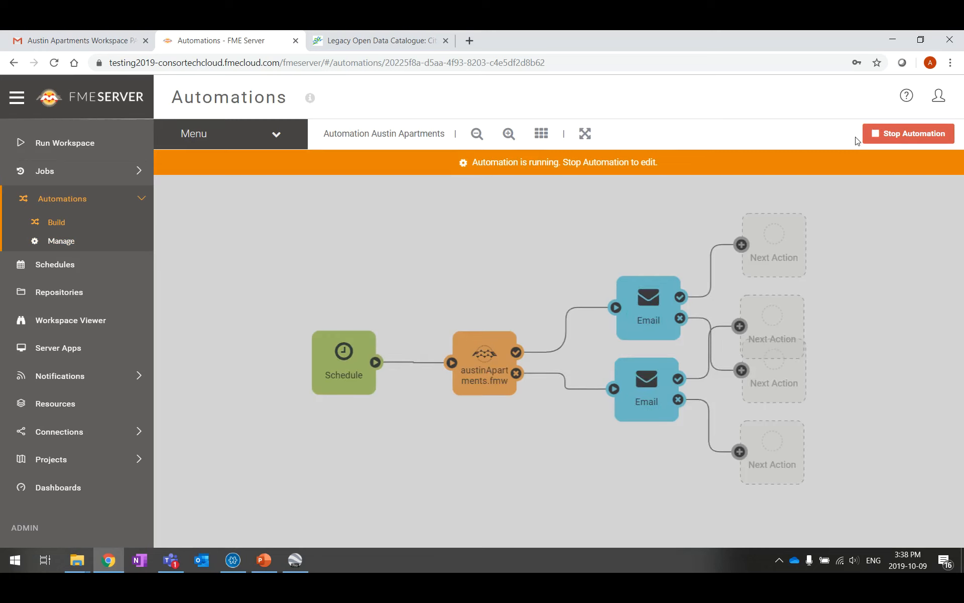
Stop the automation and shift the Schedule and austinApartments.fmw nodes left
left_click(904, 134)
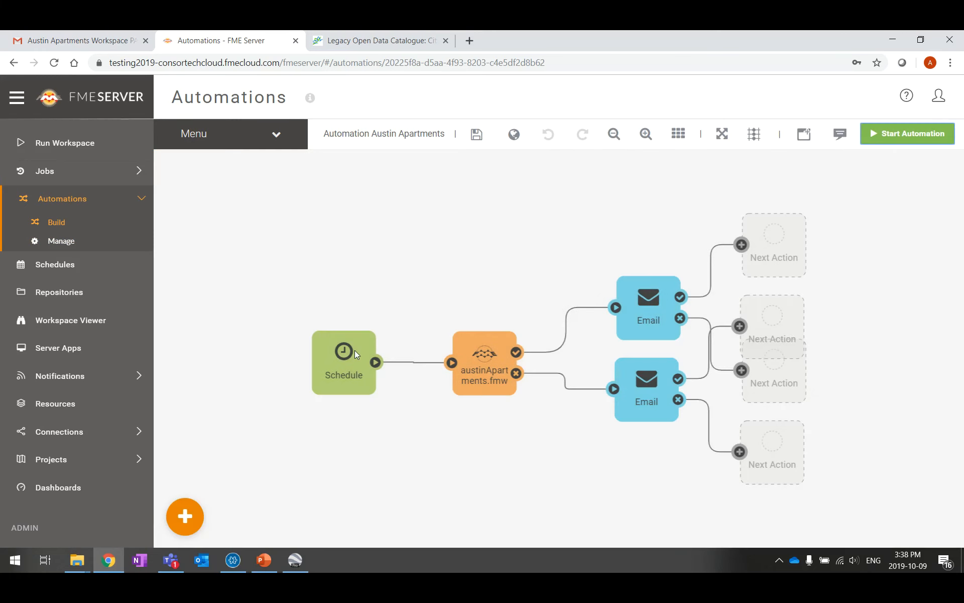
left_click_drag(357, 355, 278, 351)
left_click_drag(487, 371, 410, 315)
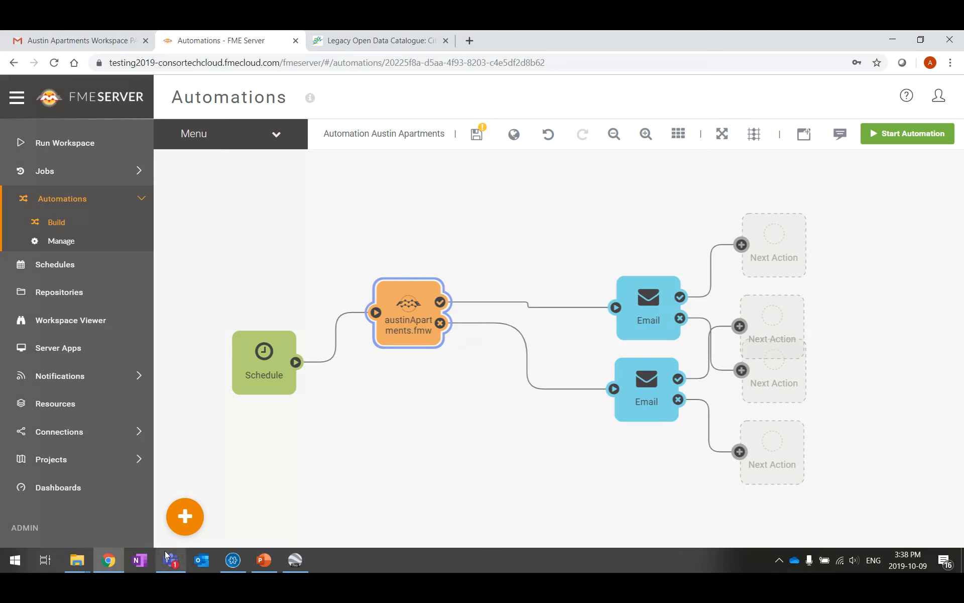
Add a new action node below austinApartments.fmw and link the Schedule to it
left_click(187, 506)
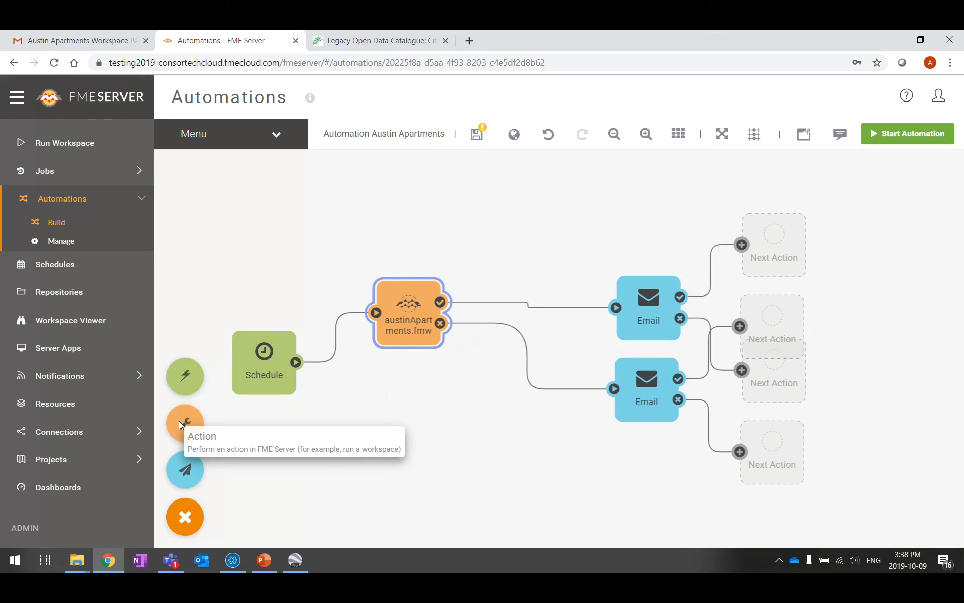
left_click_drag(178, 422, 382, 408)
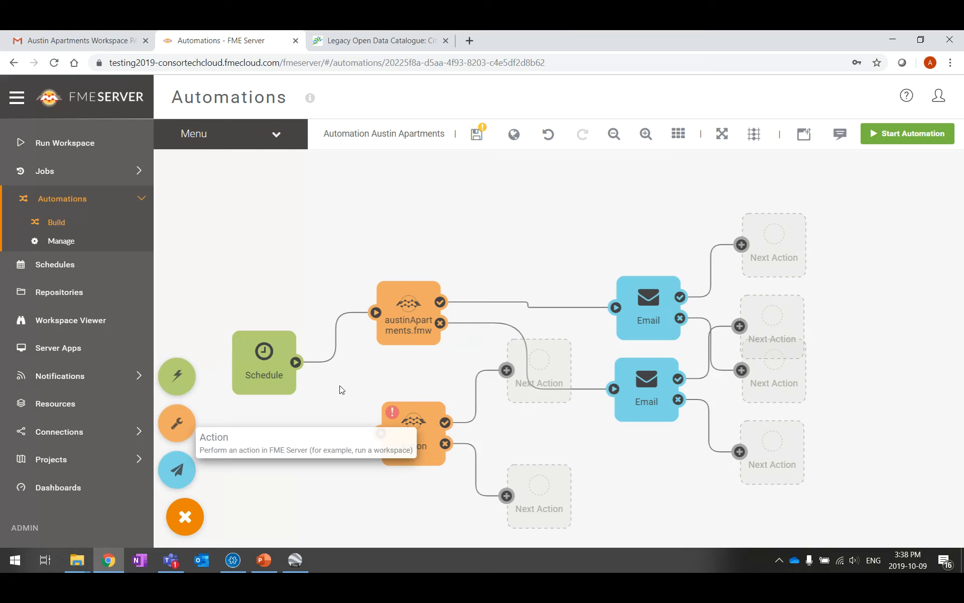
left_click_drag(300, 372, 381, 432)
left_click_drag(253, 370, 268, 372)
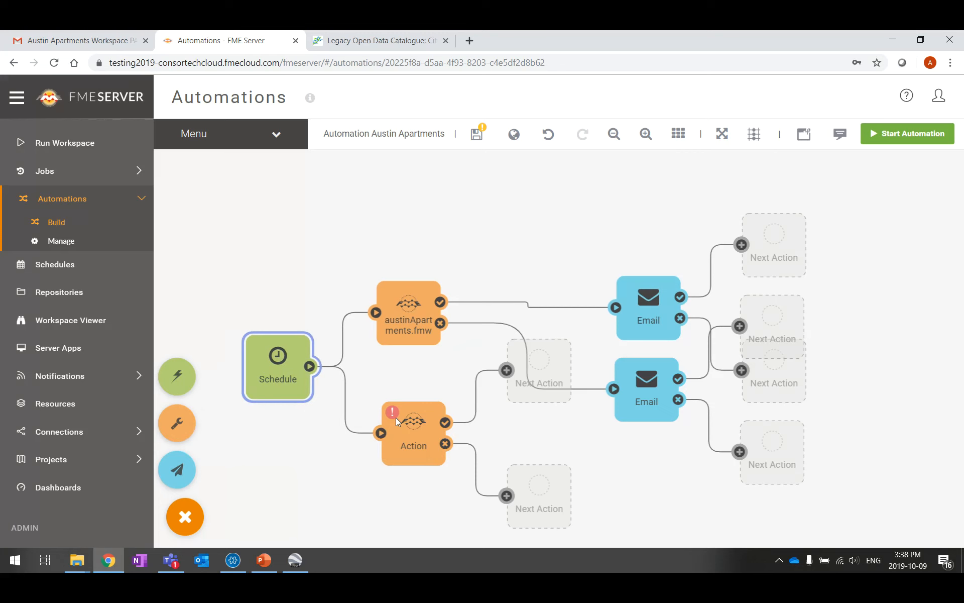
left_click_drag(396, 417, 403, 407)
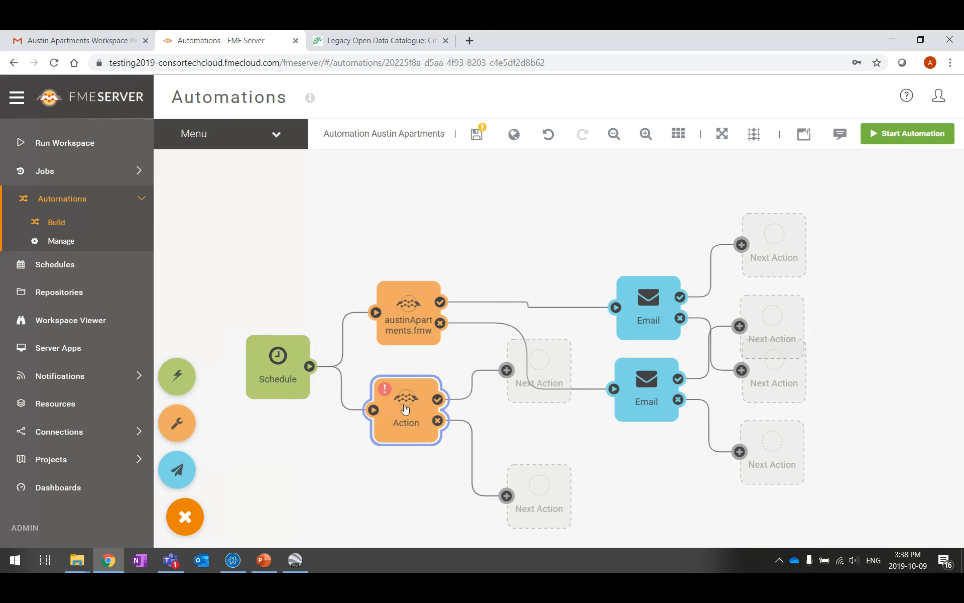
Set the new action's workspace to earthquakesextrusion.fmw and apply
double_click(402, 405)
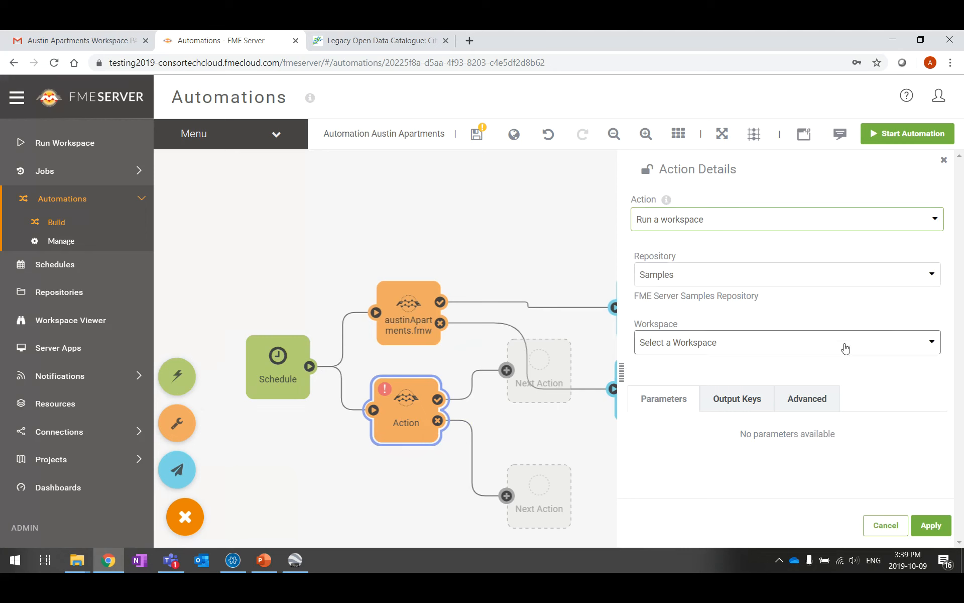
left_click(910, 350)
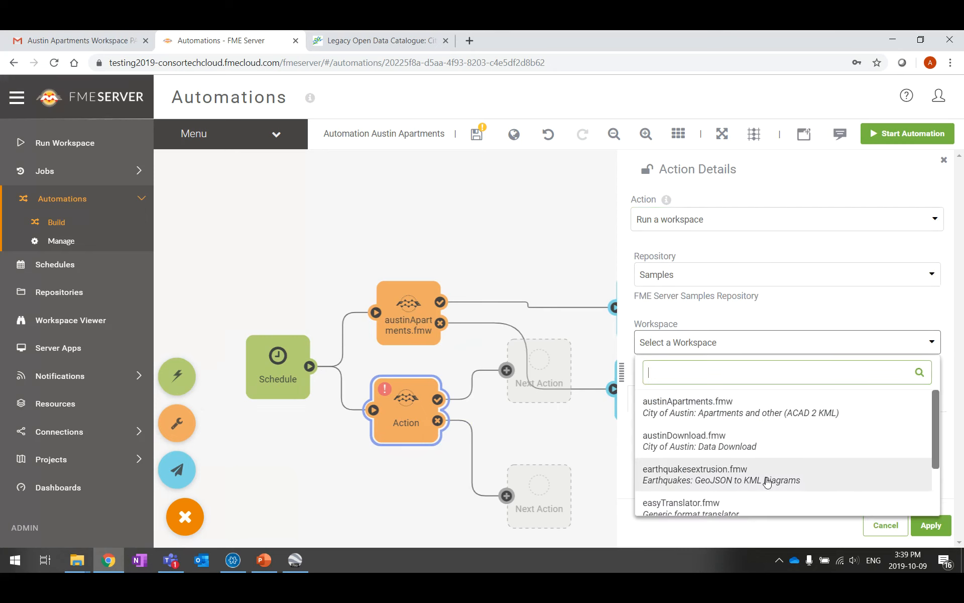
left_click(732, 476)
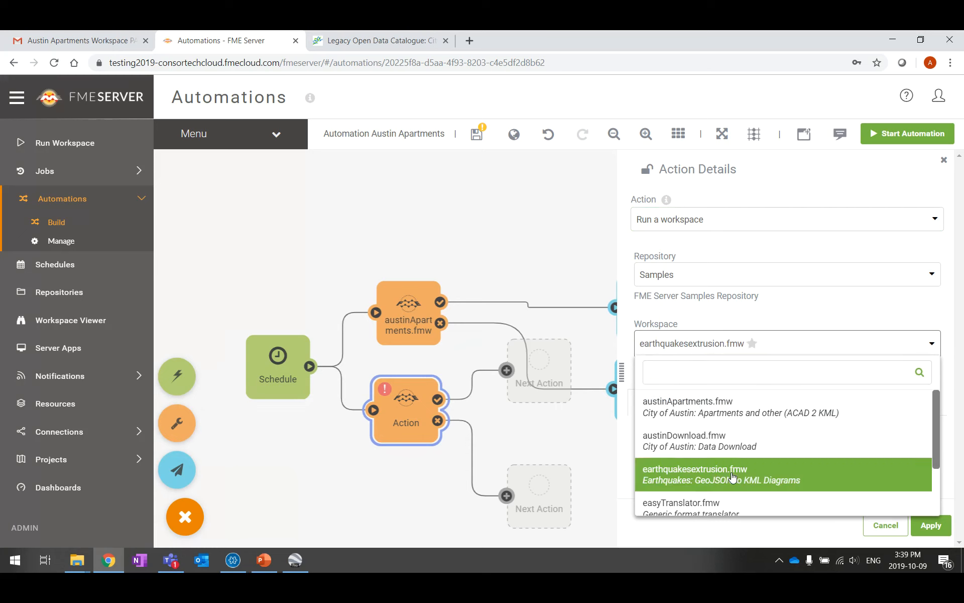
left_click(931, 526)
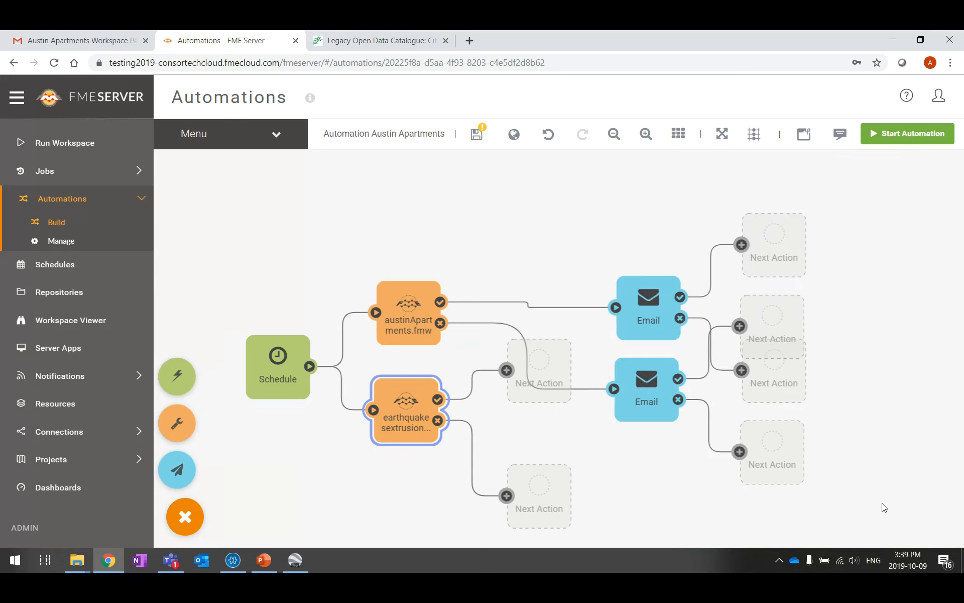
left_click_drag(414, 404, 419, 398)
Delete the empty Next Action placeholders after both workspace actions
left_click(543, 368)
key("Delete")
left_click(540, 497)
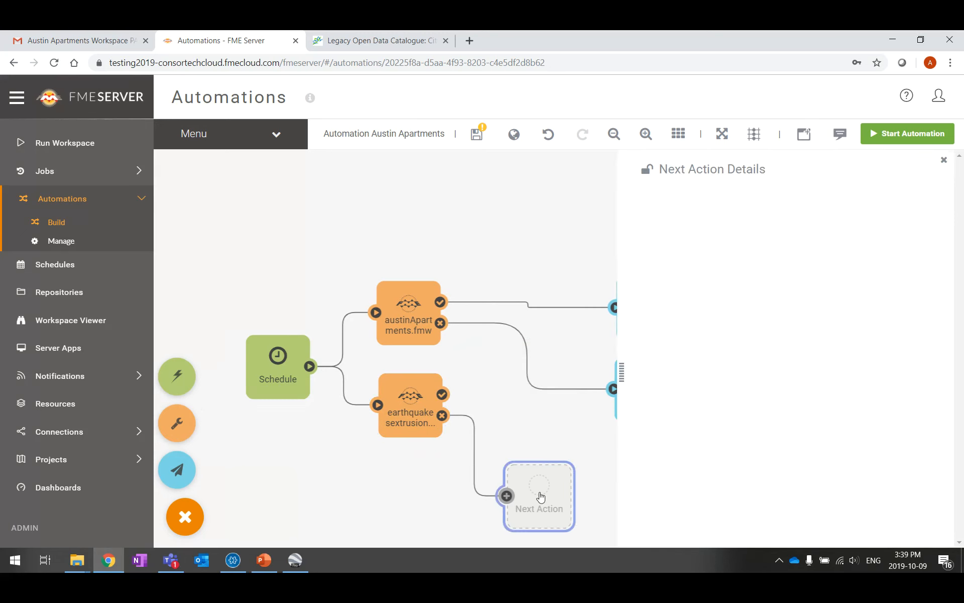
key("Delete")
Delete the three remaining placeholders and spread the two Email nodes apart on the right
left_click_drag(656, 307, 659, 282)
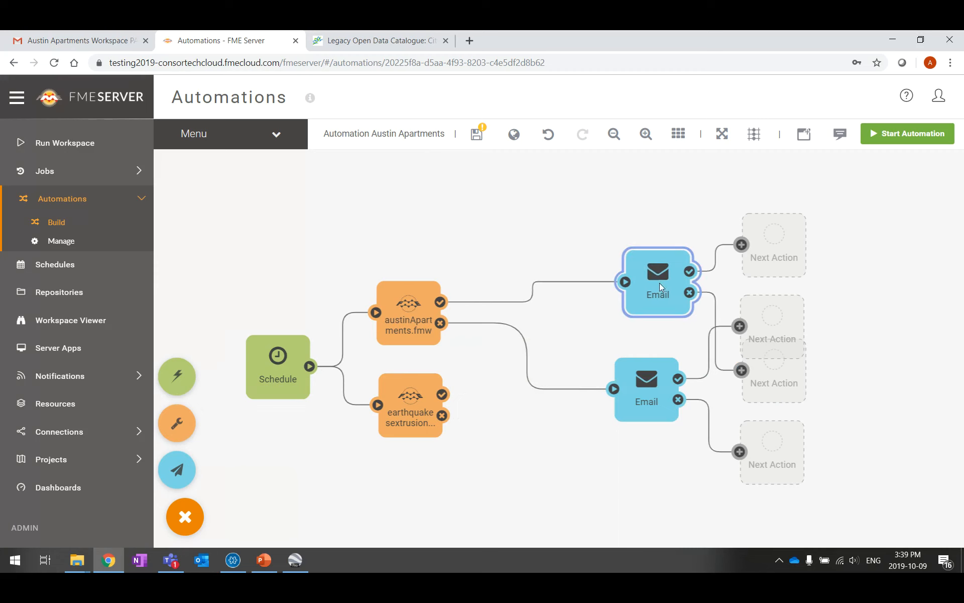
left_click(795, 231)
key("Delete")
left_click(785, 387)
key("Delete")
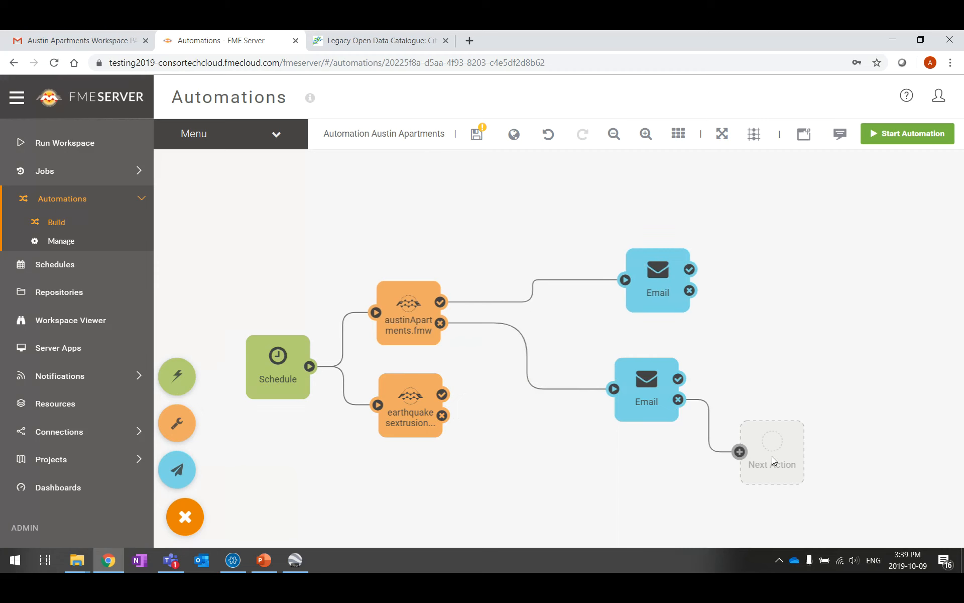
left_click(772, 456)
key("Delete")
left_click_drag(652, 391, 674, 201)
left_click_drag(683, 279, 703, 357)
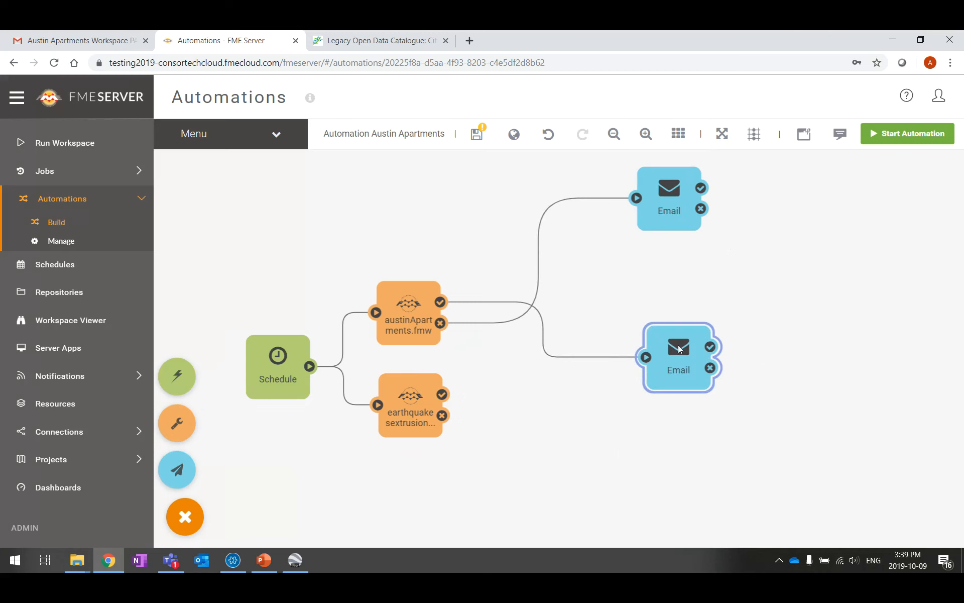
left_click(616, 424)
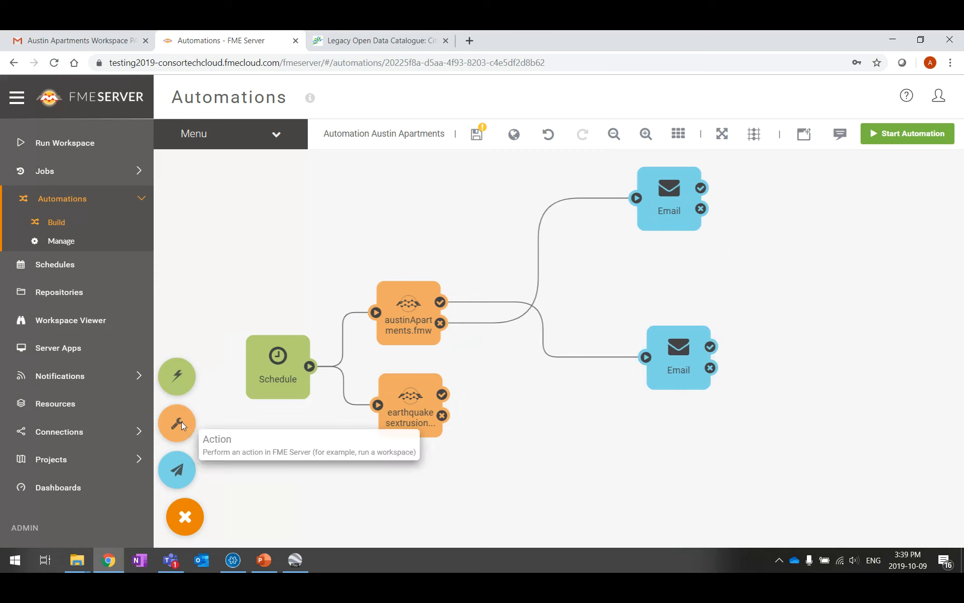
Add an action beside earthquakesextrusion and make it a Merge messages step
left_click_drag(181, 422, 564, 420)
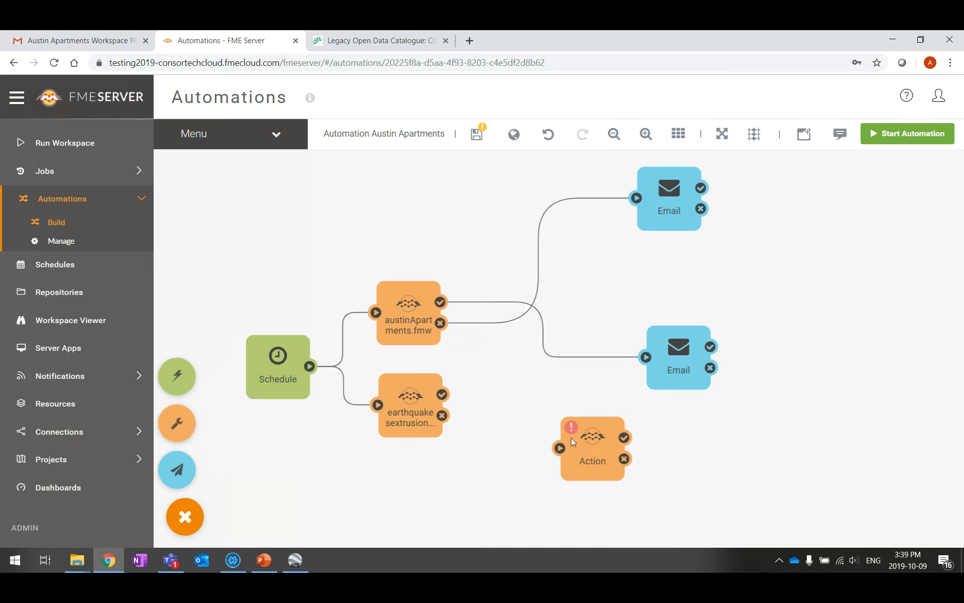
left_click_drag(597, 454, 556, 418)
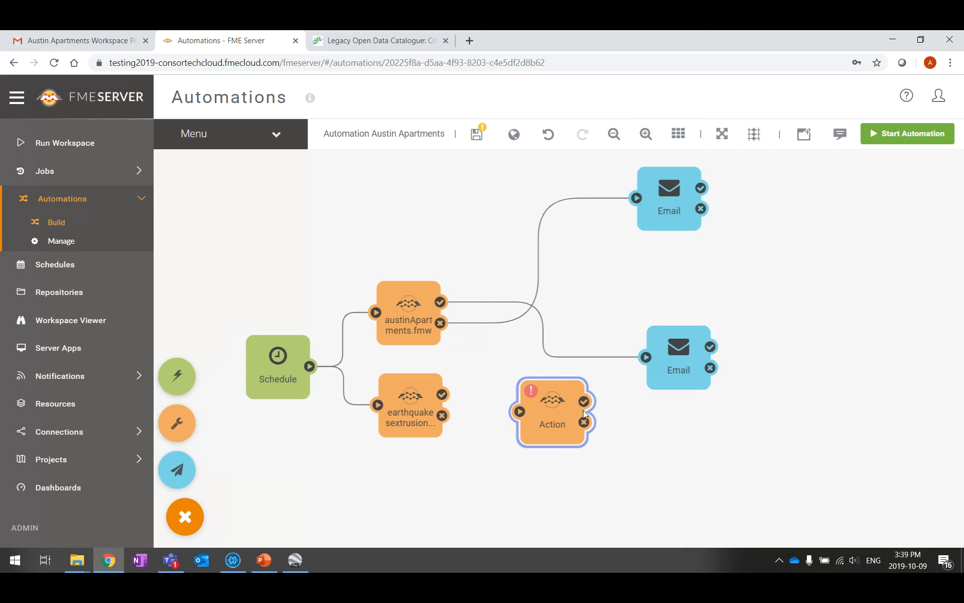
double_click(568, 414)
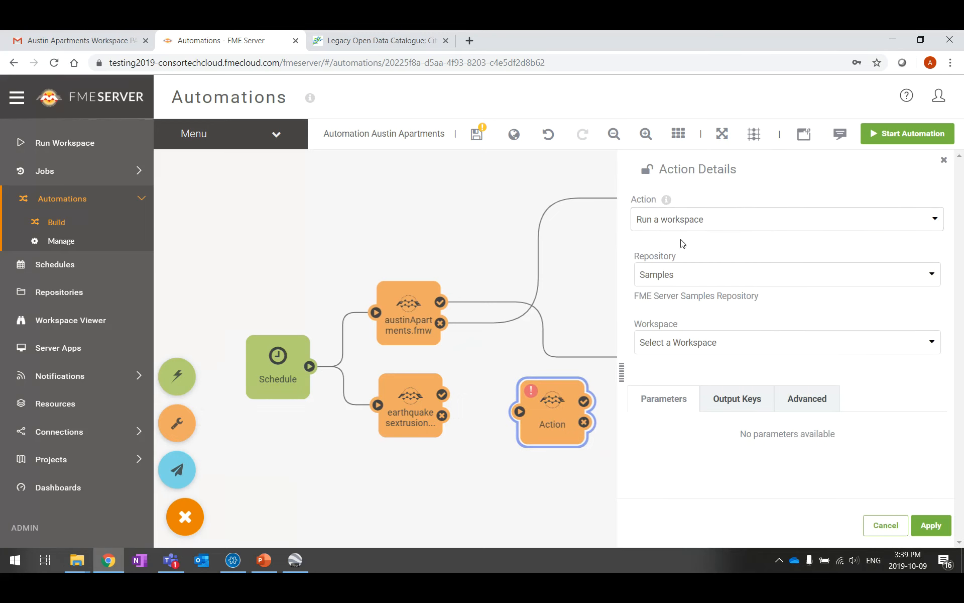
left_click(696, 220)
left_click(688, 303)
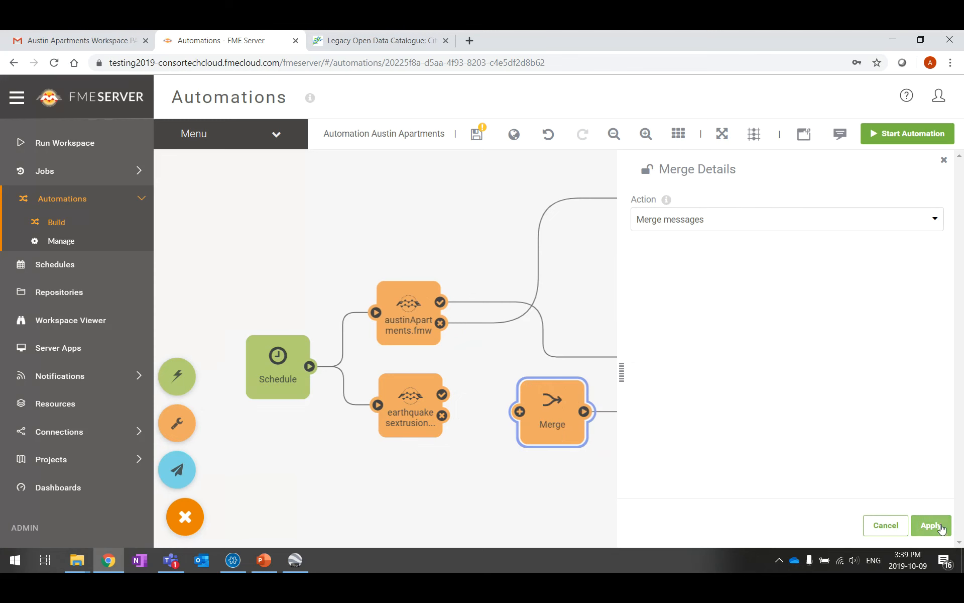
left_click(931, 525)
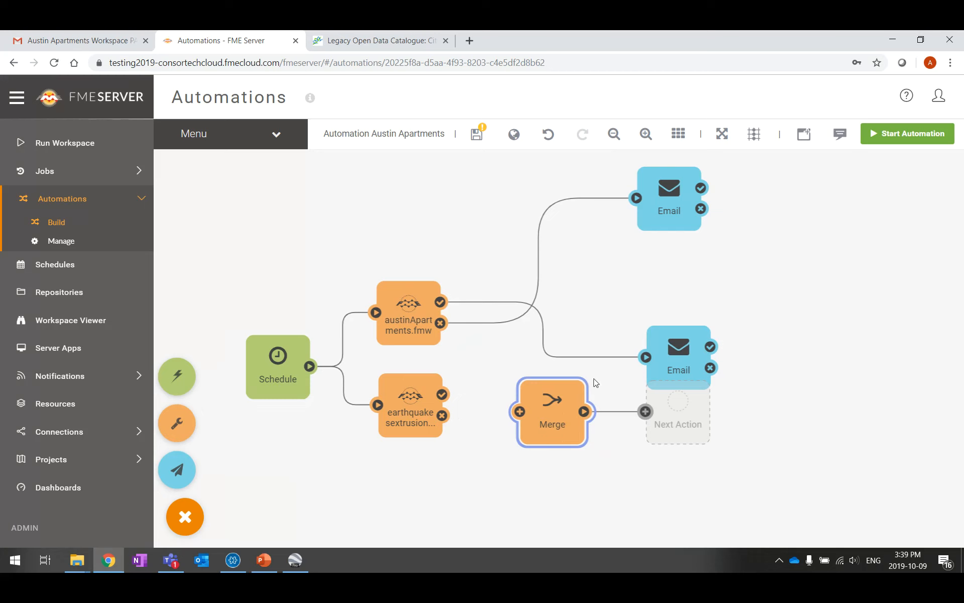
Feed both workspaces' success outputs into Merge and route Merge to the lower Email
left_click_drag(440, 302, 540, 403)
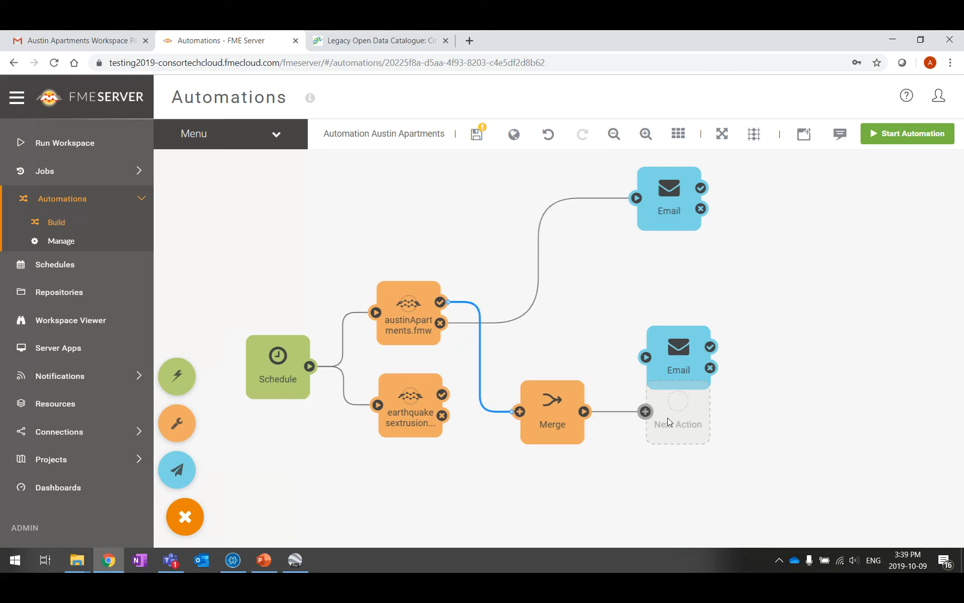
left_click_drag(637, 412, 647, 358)
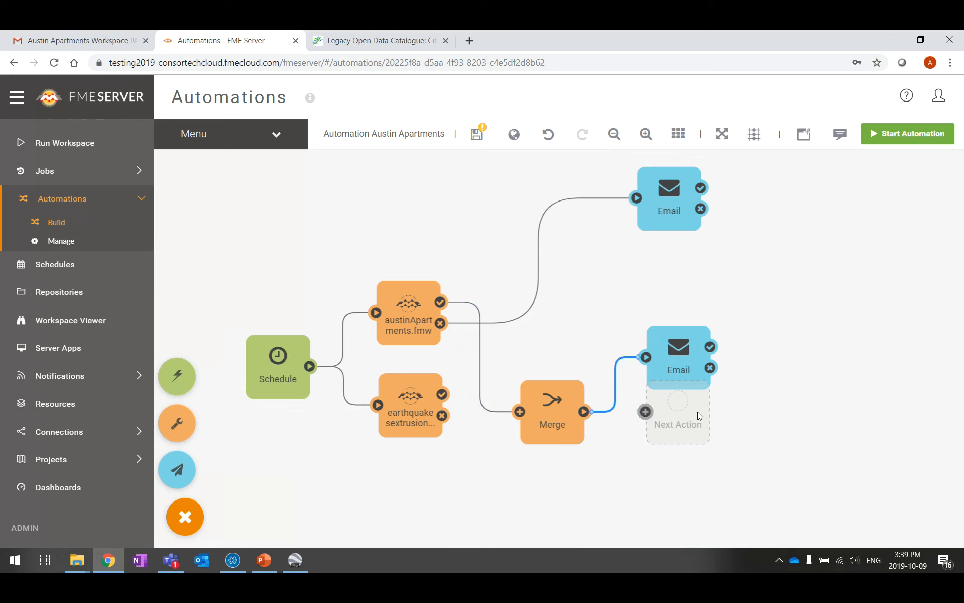
left_click_drag(698, 412, 789, 434)
key("Delete")
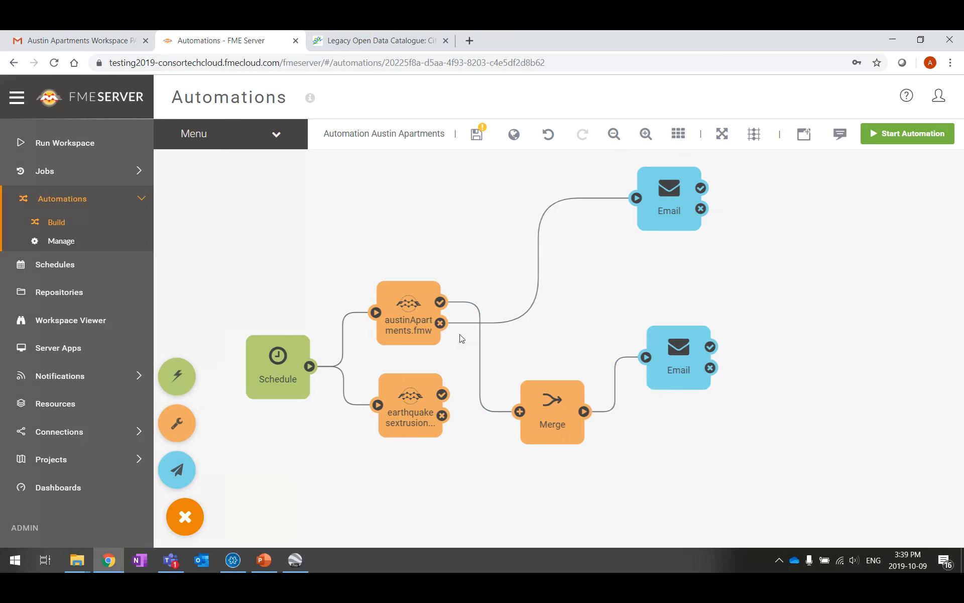
left_click_drag(541, 409, 555, 365)
left_click_drag(651, 346, 660, 353)
left_click_drag(436, 393, 569, 355)
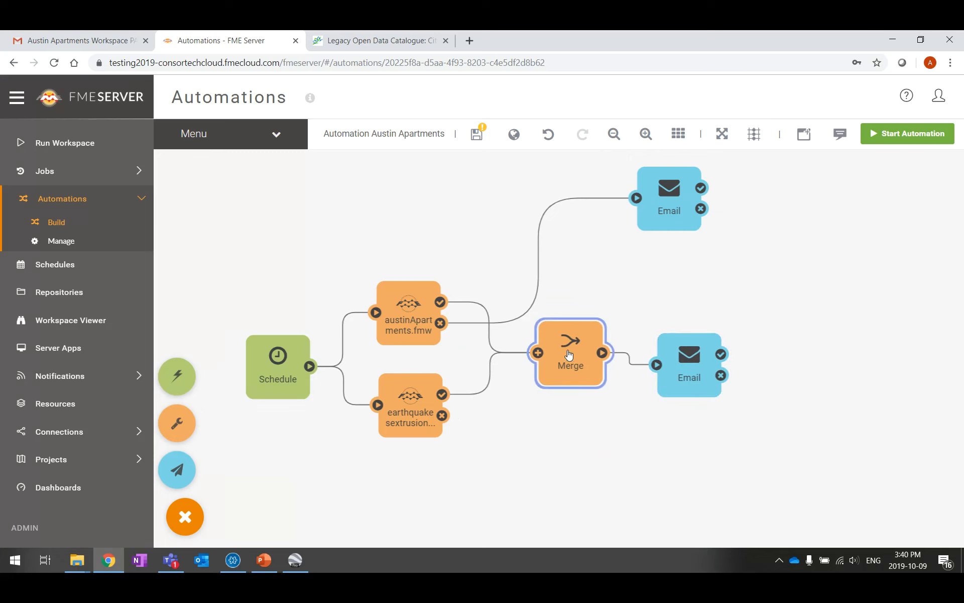
left_click_drag(682, 357, 695, 344)
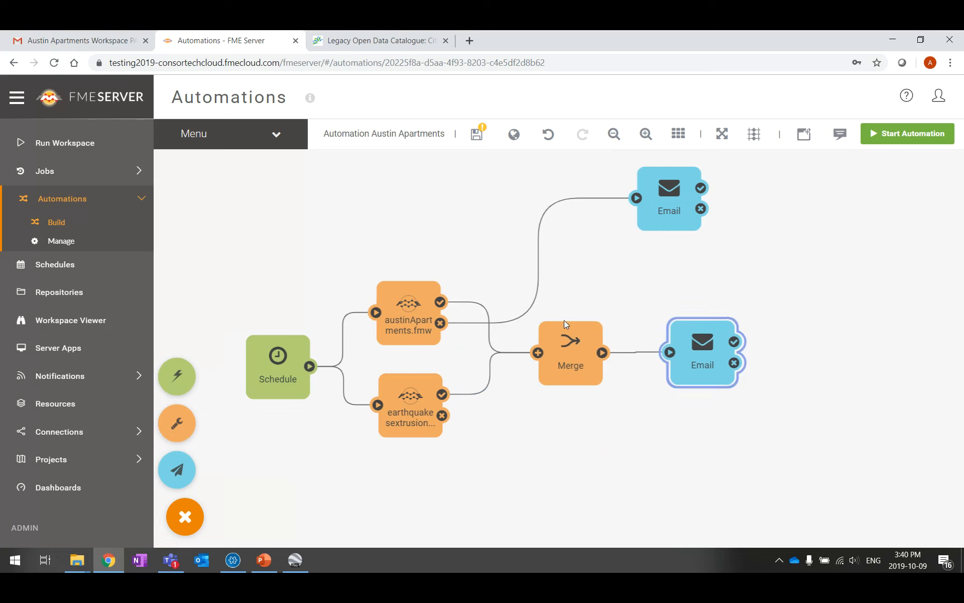
Change the merged email's subject to 'Earthquake and Apartment workspaces passed'
double_click(709, 354)
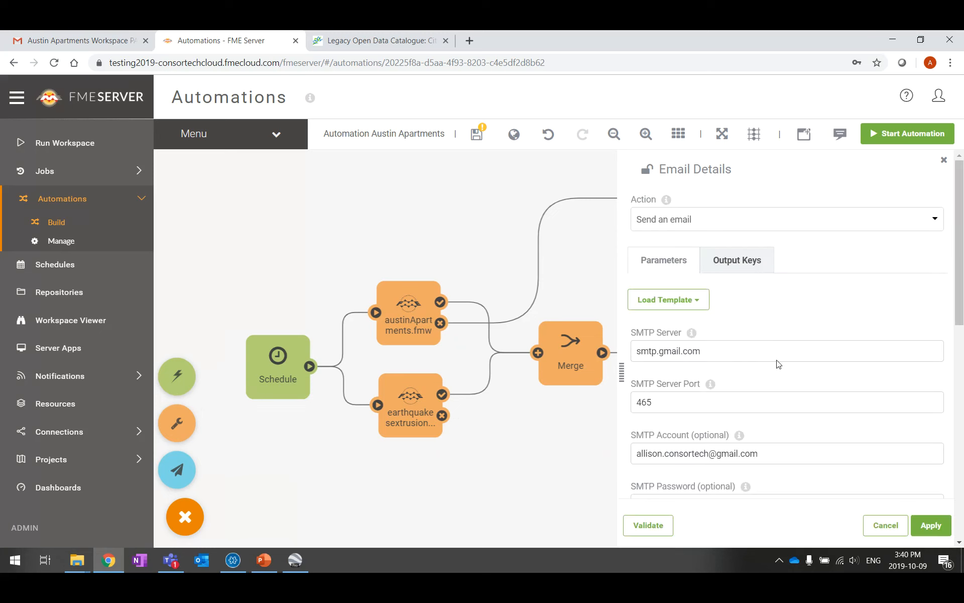
scroll(779, 336, "down", 10)
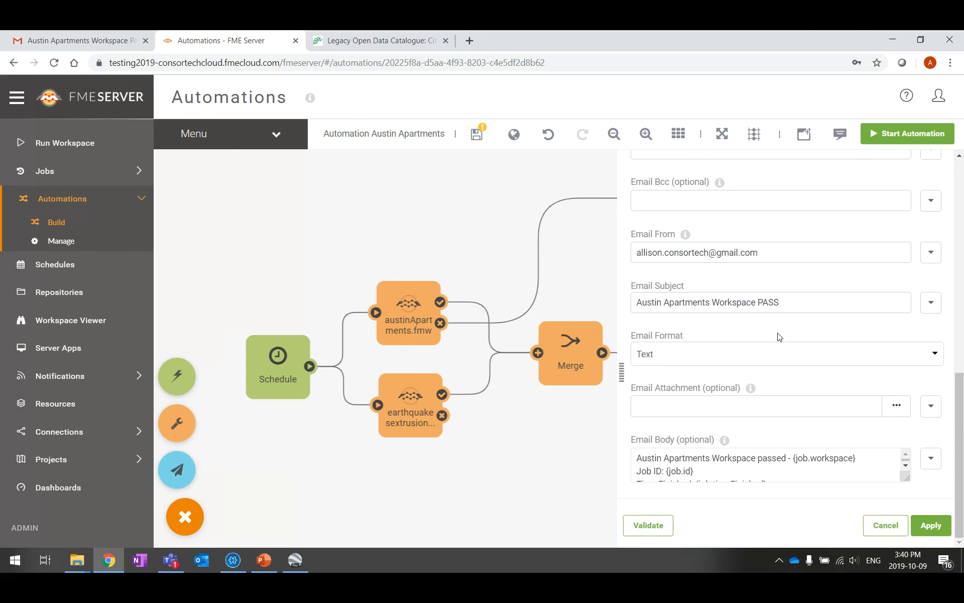
left_click(797, 297)
key("ctrl+a")
type("A")
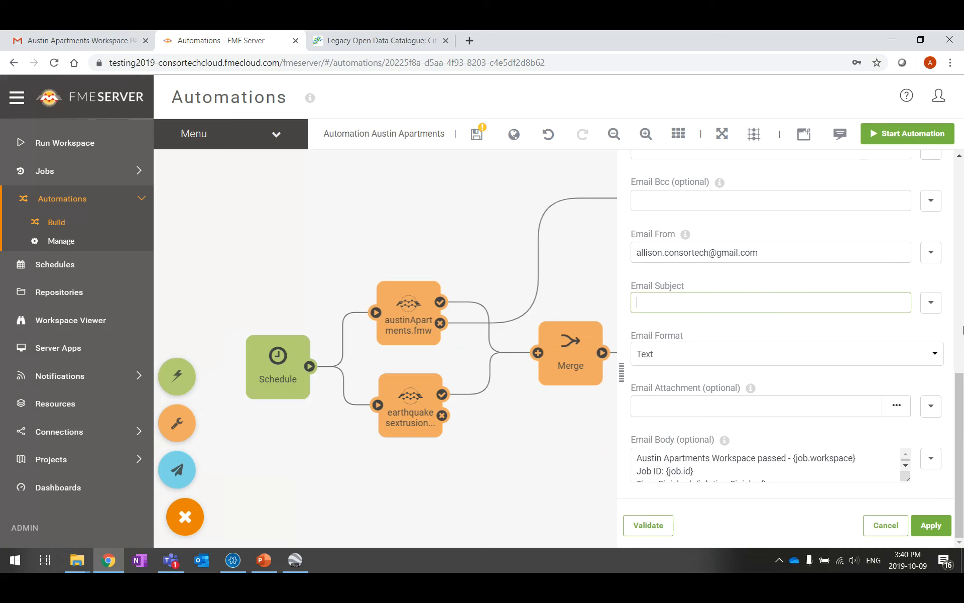
type("arthquake and Apartment workspaces passed")
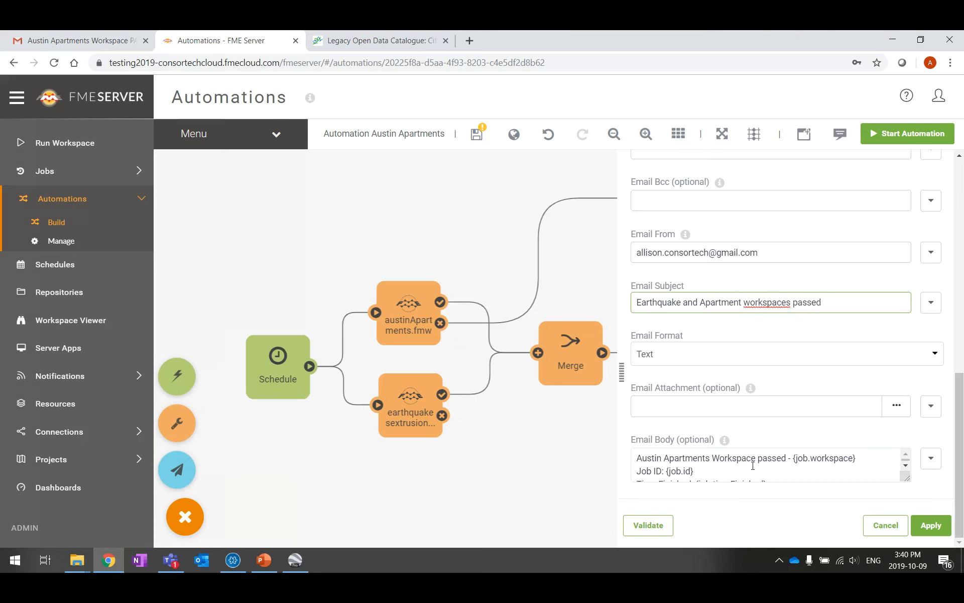
Delete the first two body lines, leaving Time Finished: {job.timeFinished}, and apply
left_click_drag(789, 460, 720, 473)
left_click(720, 473)
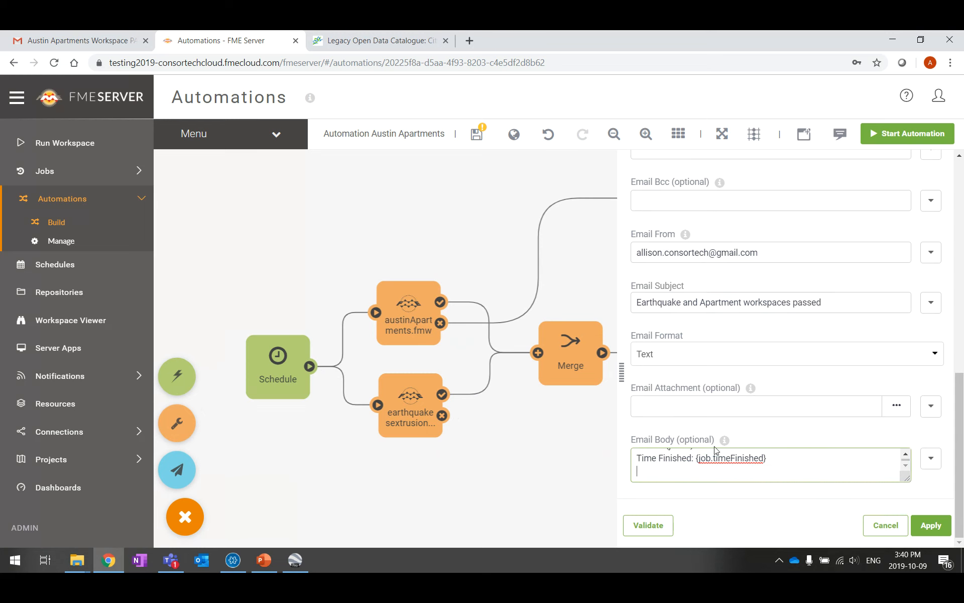
scroll(713, 452, "up", 1)
scroll(794, 464, "down", 1)
left_click_drag(636, 458, 664, 433)
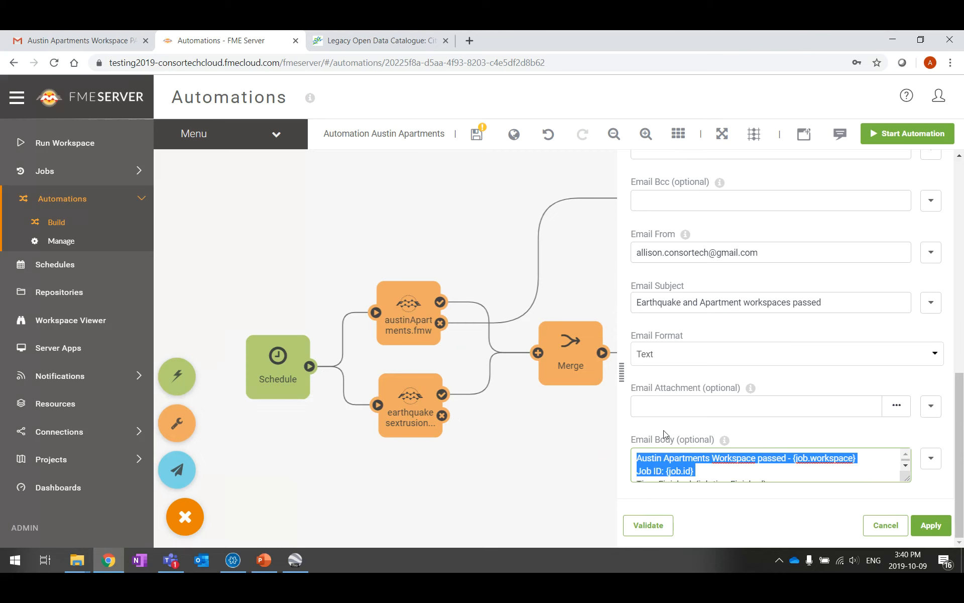
key("BackSpace")
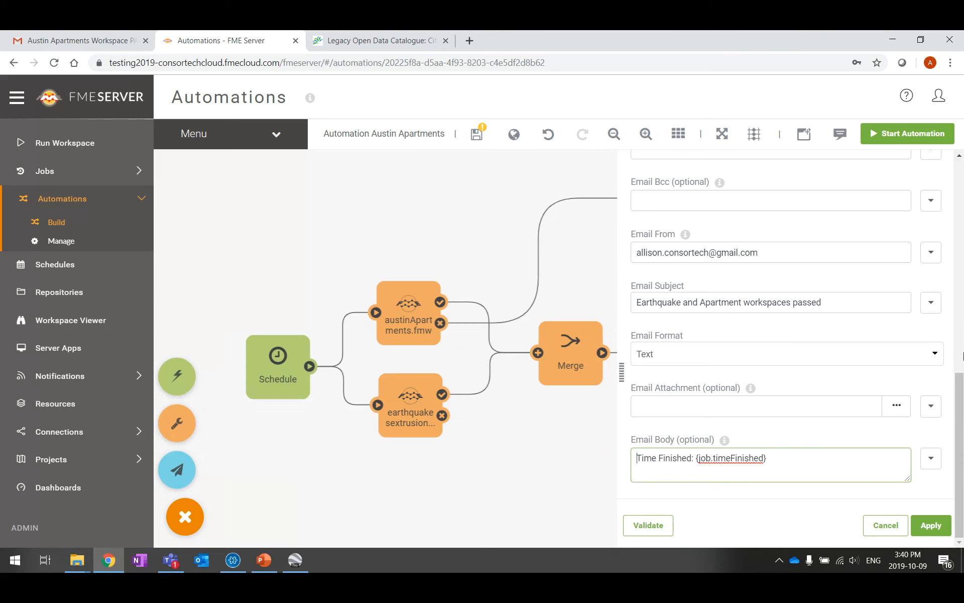
left_click(931, 524)
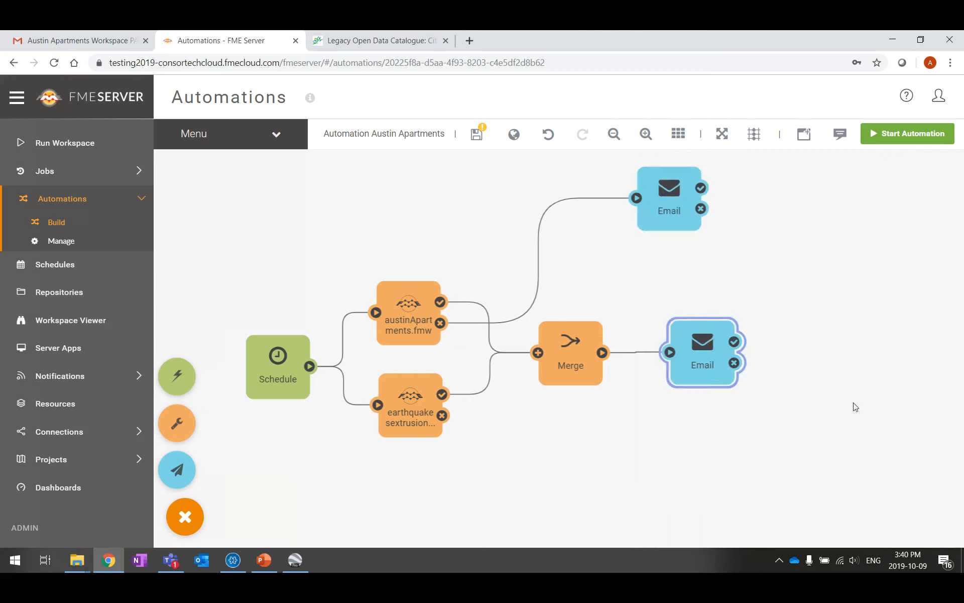
Paste a copy of the failure Email below the others and link earthquakesextrusion's failure output to it
left_click_drag(689, 165, 696, 261)
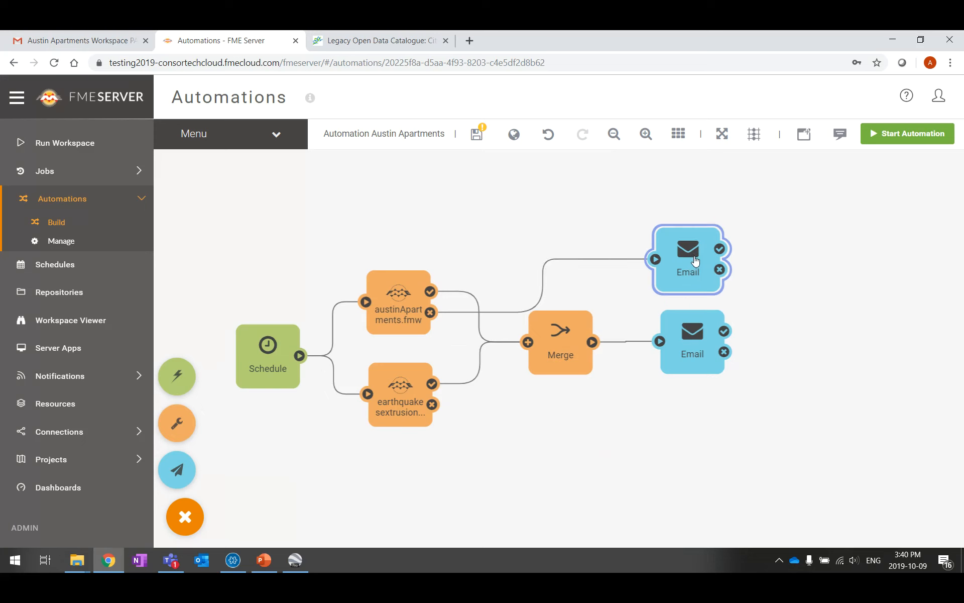
left_click(541, 277)
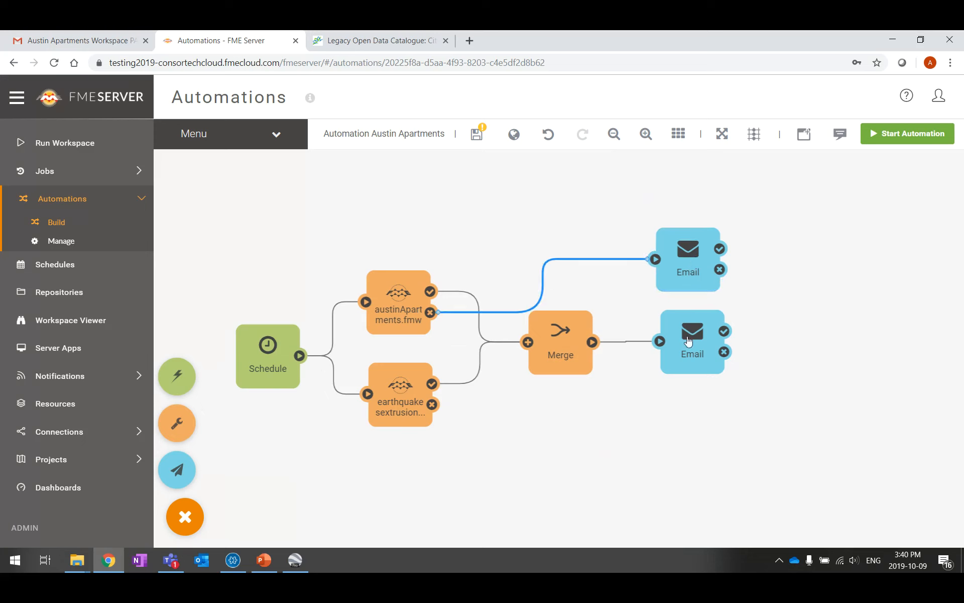
left_click(697, 269)
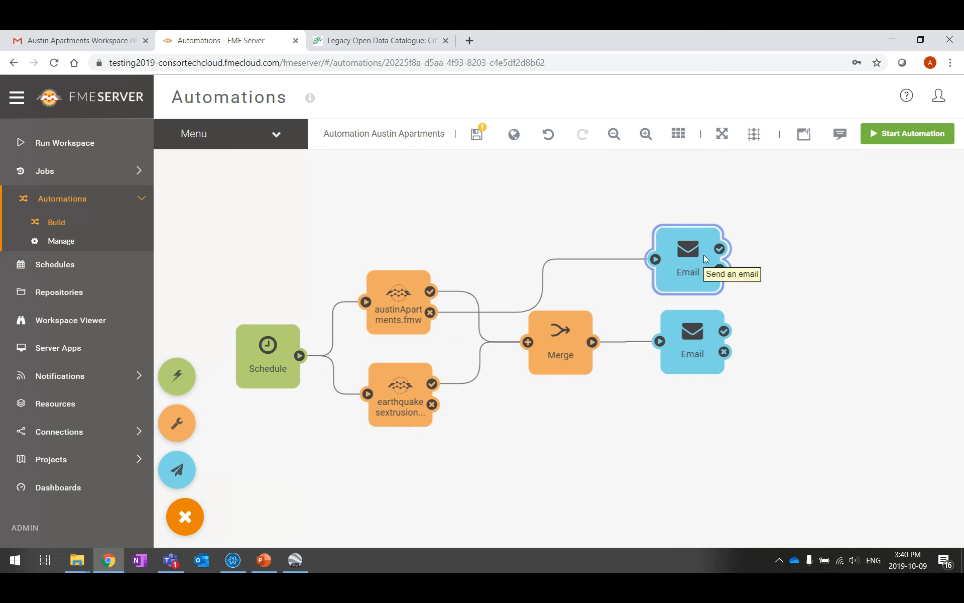
key("ctrl+v")
left_click_drag(710, 246, 703, 417)
left_click_drag(432, 405, 663, 425)
Change the new email's subject to 'Earthquakes Workspace FAIL'
double_click(696, 426)
scroll(765, 377, "down", 2)
scroll(766, 376, "down", 10)
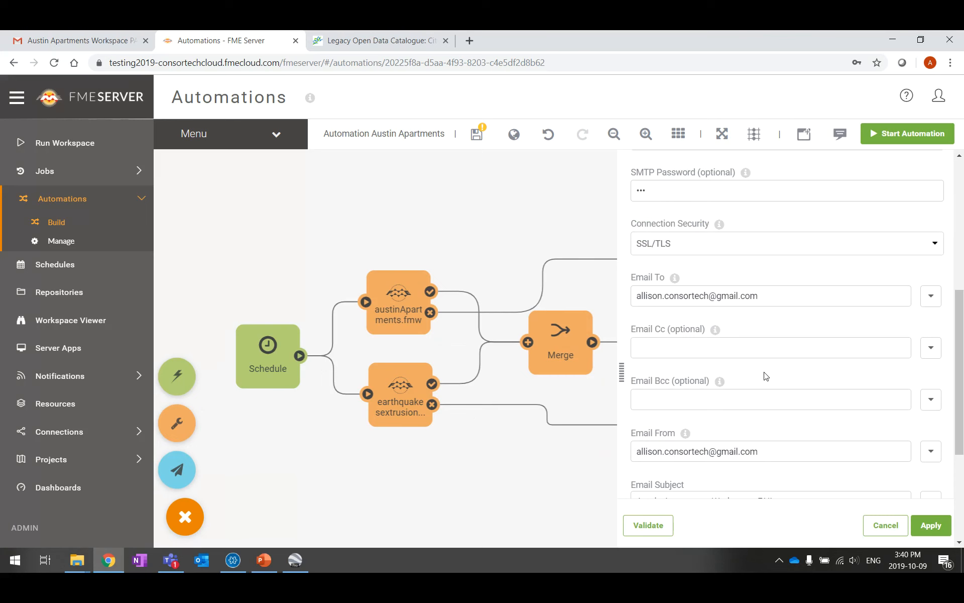
left_click(785, 312)
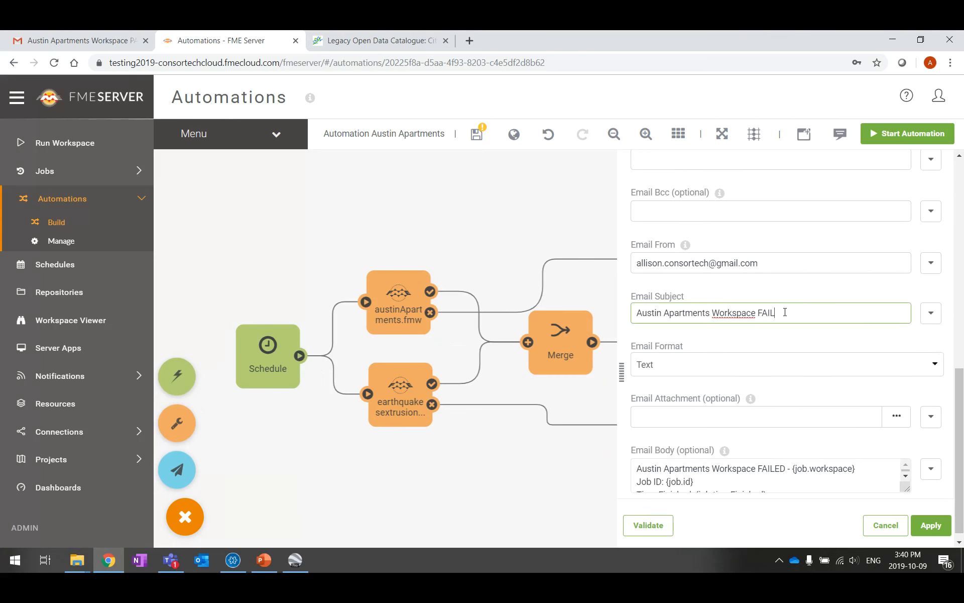
left_click_drag(715, 315, 526, 310)
left_click(526, 309)
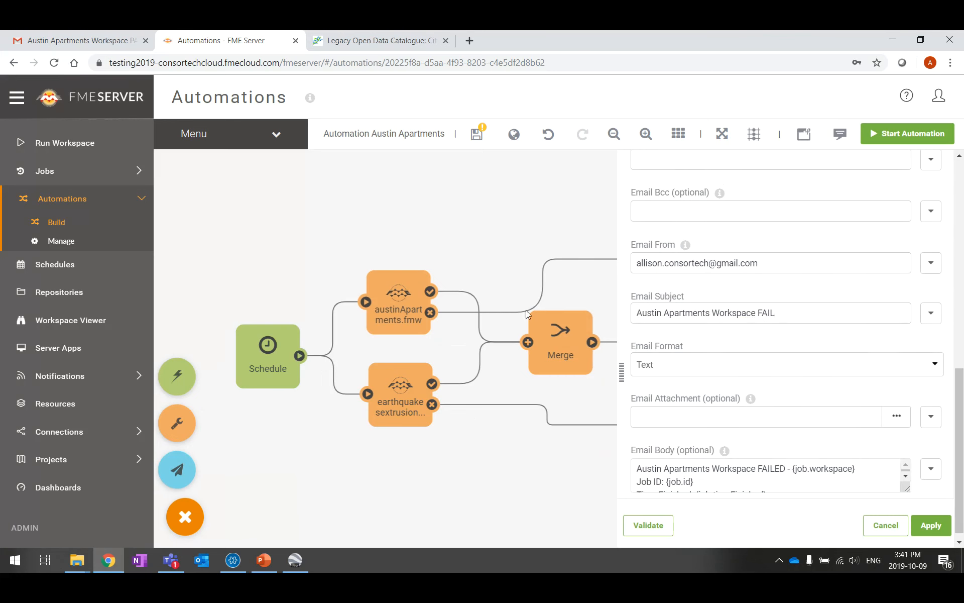
left_click(709, 311)
left_click_drag(709, 311, 641, 318)
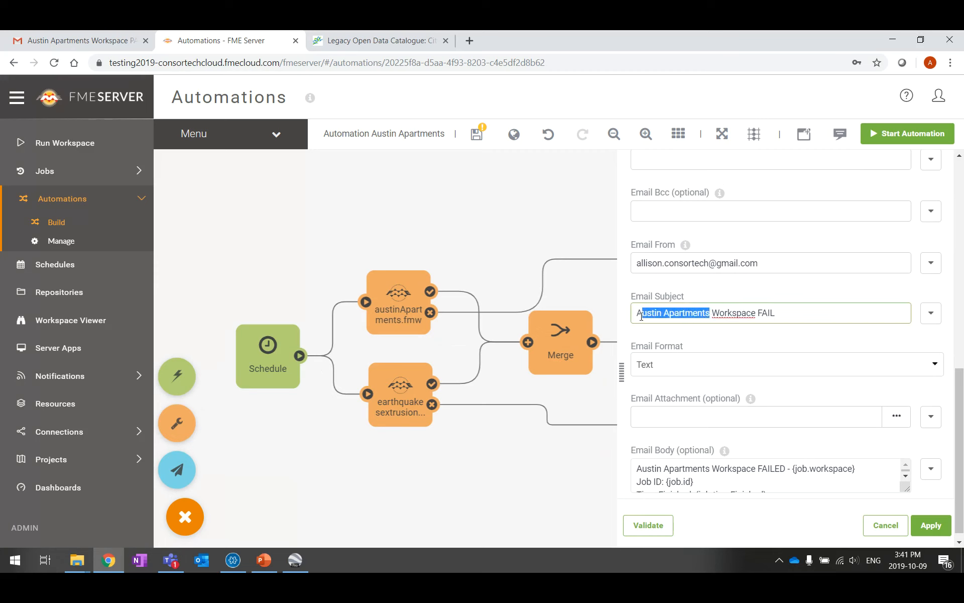
key("BackSpace")
key("BackSpace")
type("Earthquakes")
Replace 'Austin Apartments' with 'Earthquakes' in the email body
scroll(707, 387, "down", 1)
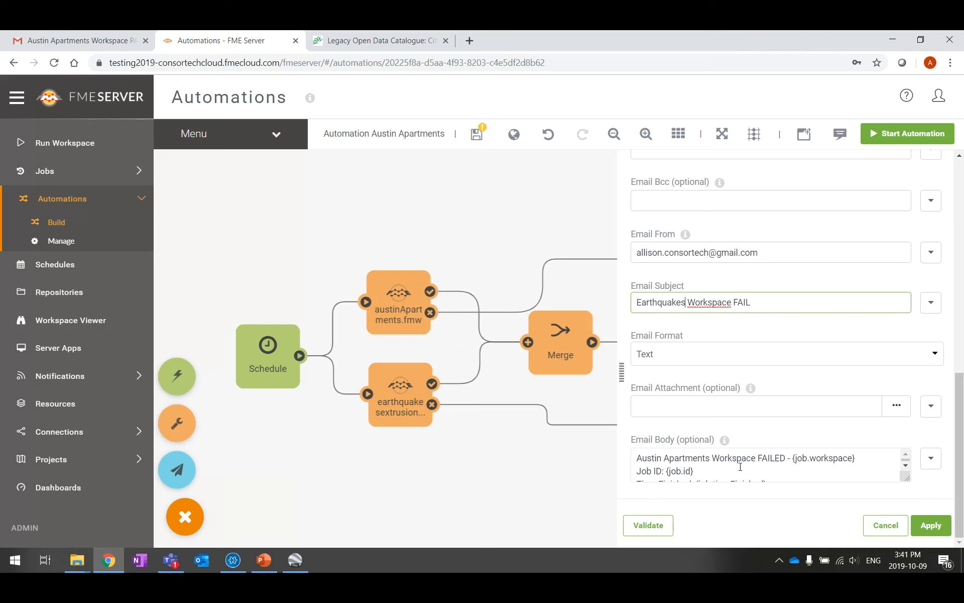
left_click_drag(710, 463, 661, 463)
key("BackSpace")
key("BackSpace")
key("BackSpace")
key("BackSpace")
key("BackSpace")
type("Earthquakes")
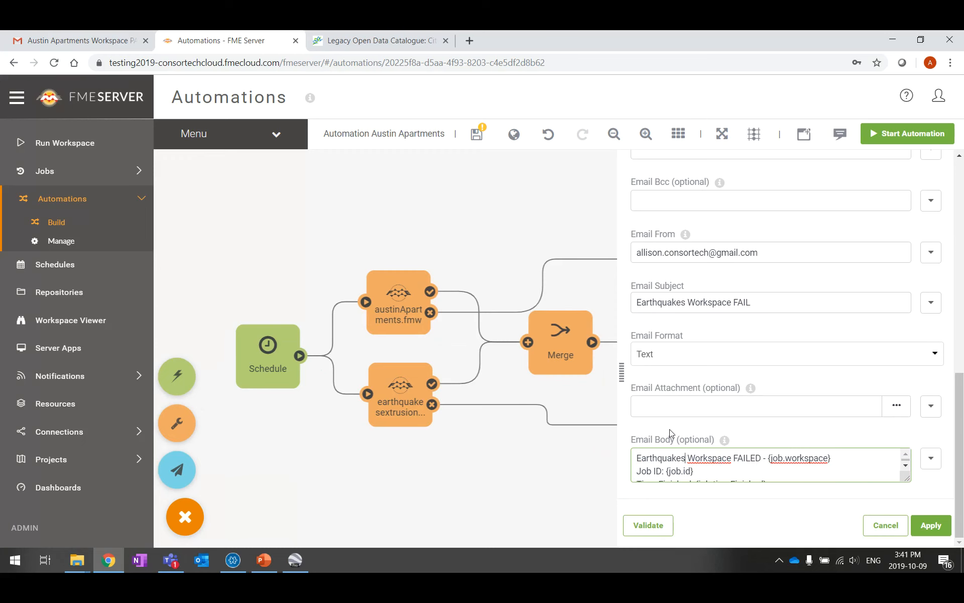
Apply the failure email, tidy the Merge and middle Email, and select all three Email actions
left_click(948, 528)
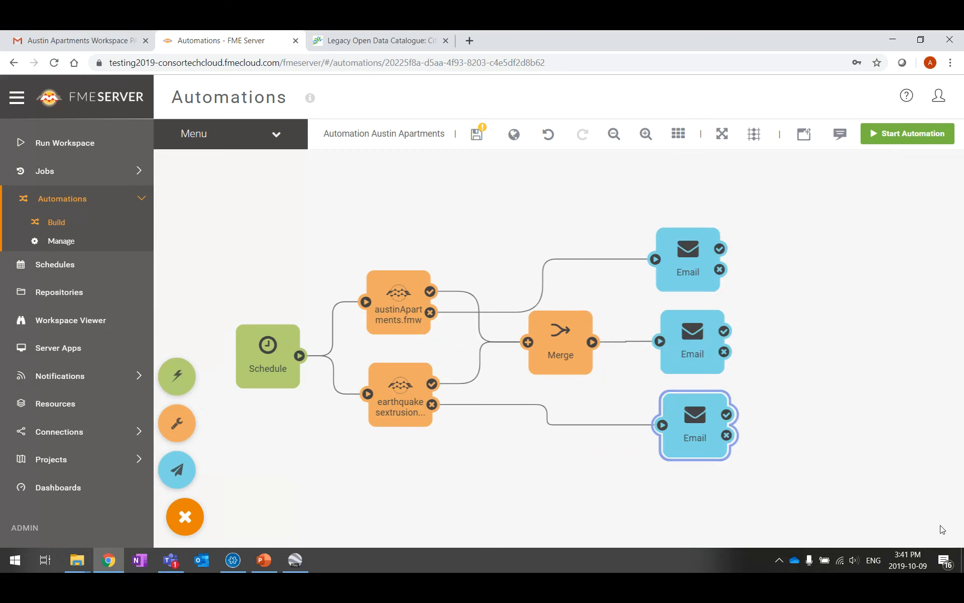
left_click(679, 252)
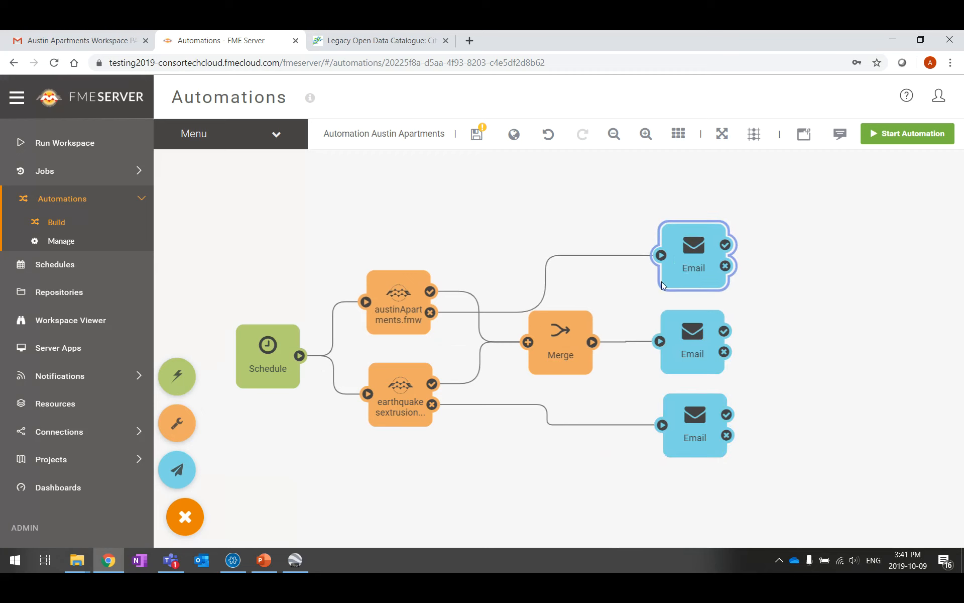
left_click_drag(562, 337, 576, 345)
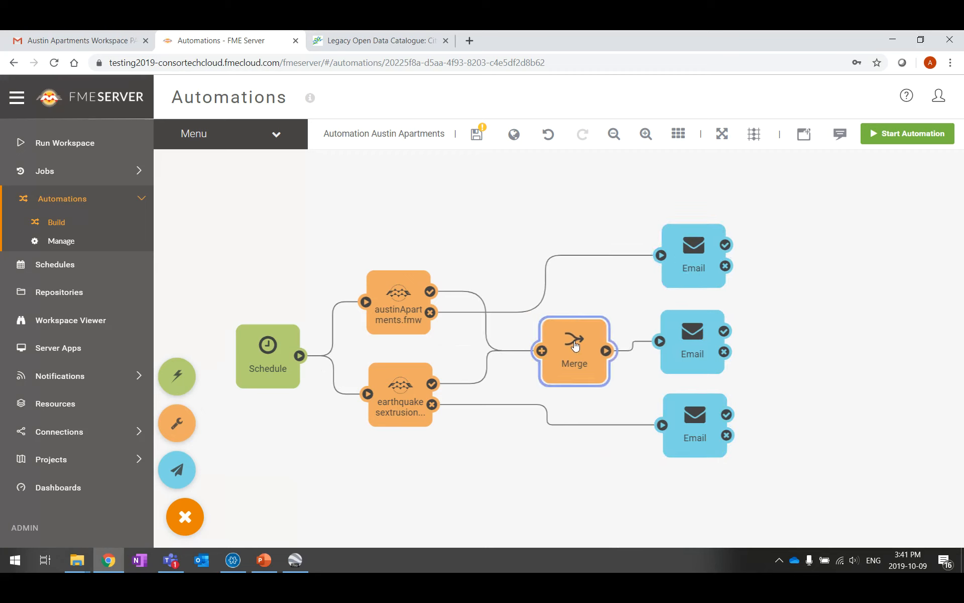
left_click_drag(691, 342, 695, 339)
left_click(833, 350)
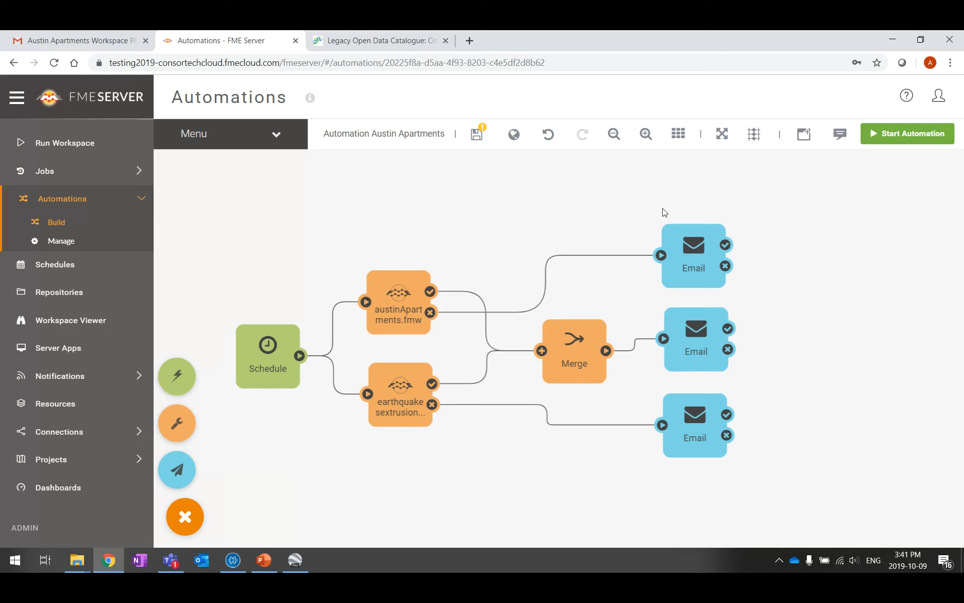
left_click(690, 260)
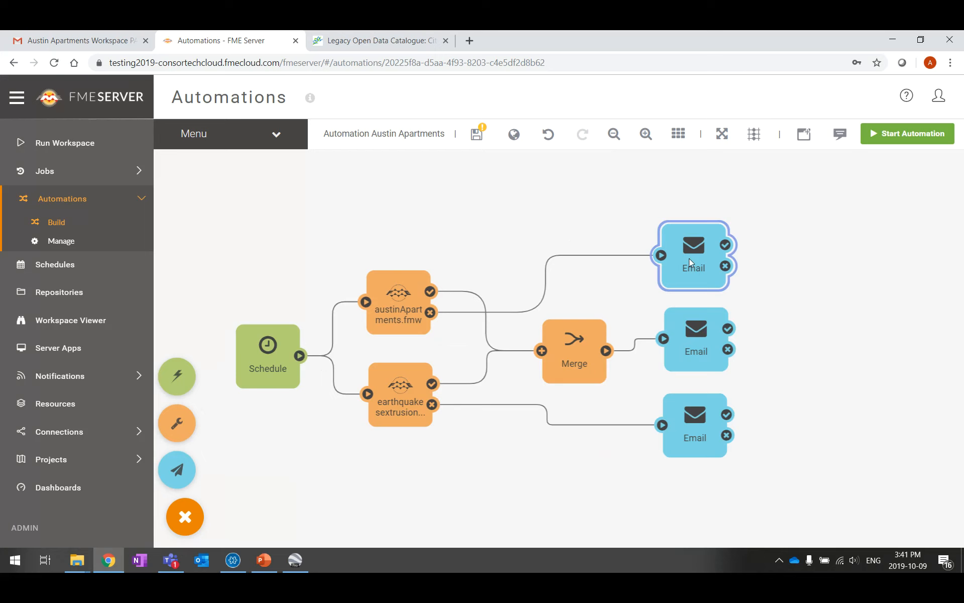
left_click(712, 338)
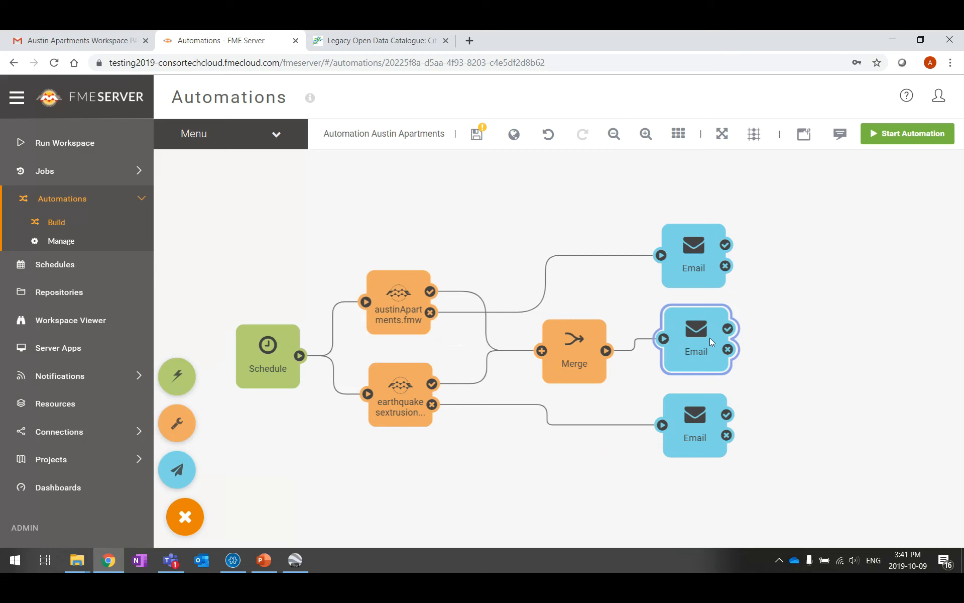
left_click(707, 252, "ctrl")
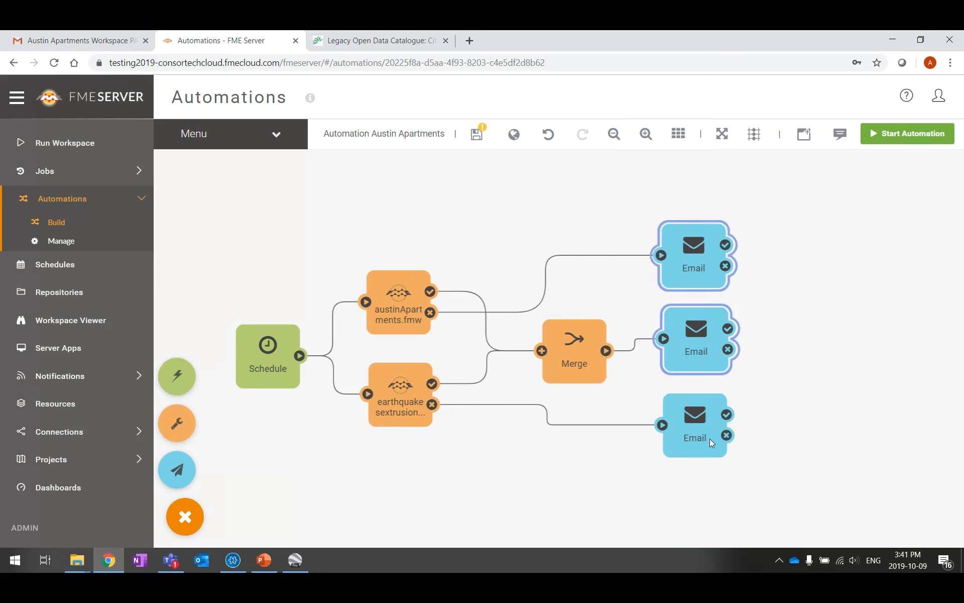
left_click(709, 438, "ctrl")
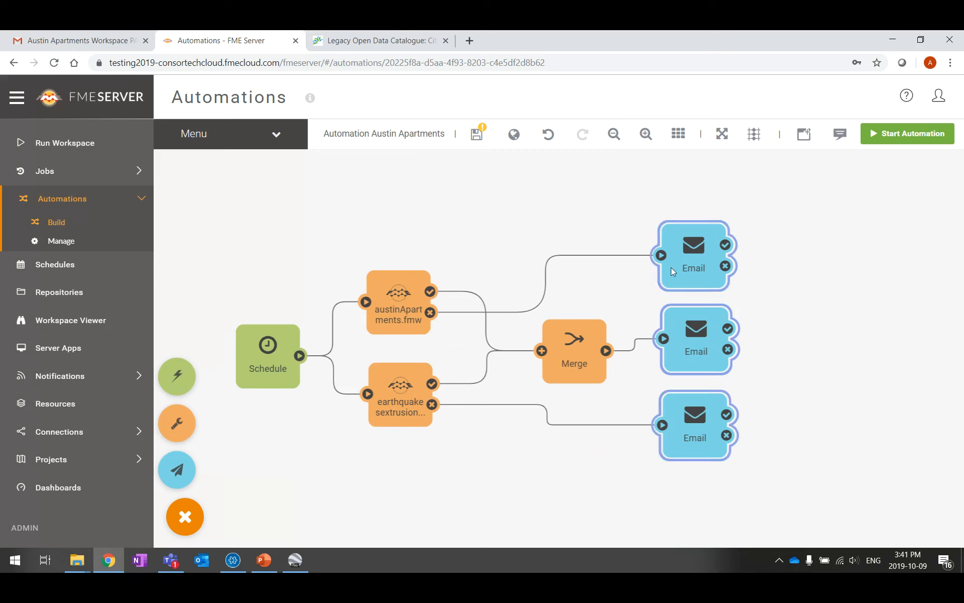
Wrap the three Email actions in a bookmark named 'E-mail notifications'
right_click(706, 414)
left_click(753, 446)
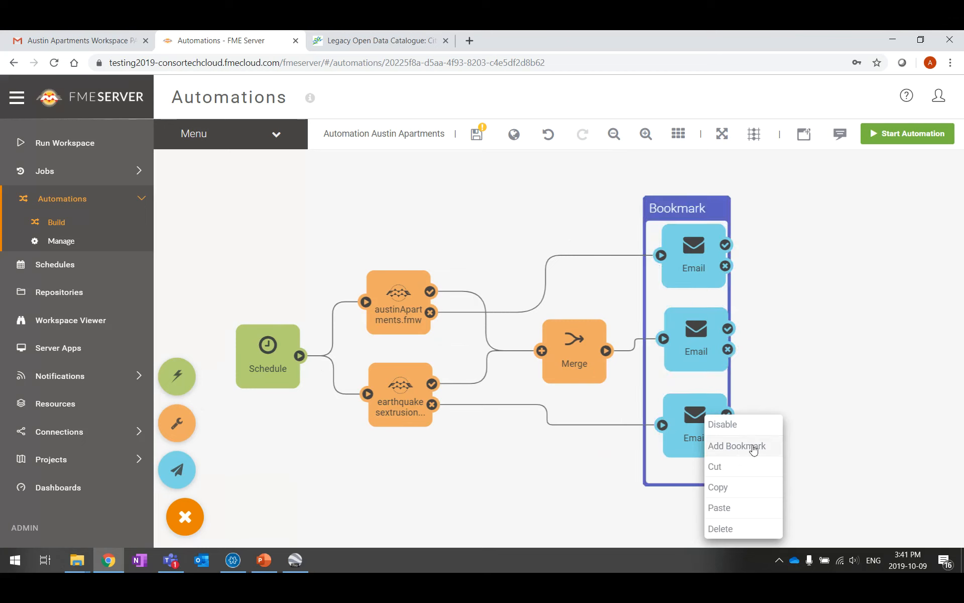
type("E-mail")
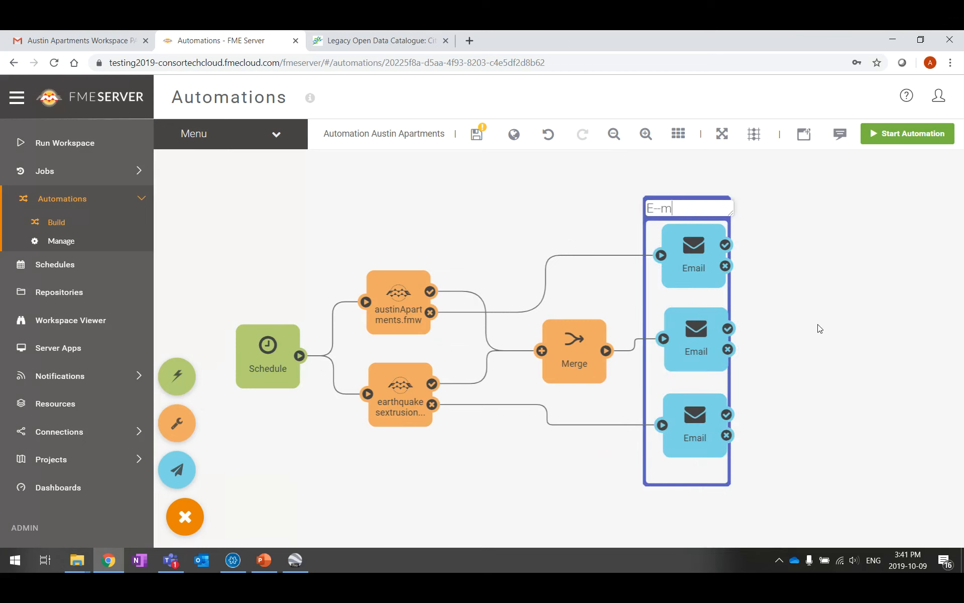
key("BackSpace")
key("BackSpace")
key("BackSpace")
key("BackSpace")
type("mail notification")
type("s")
key("Return")
double_click(699, 209)
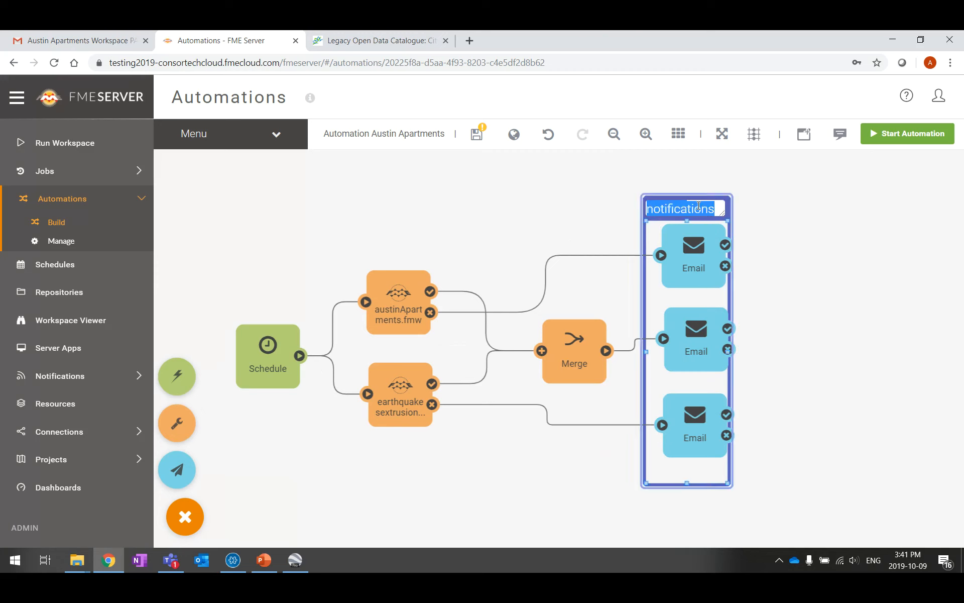
left_click(730, 224)
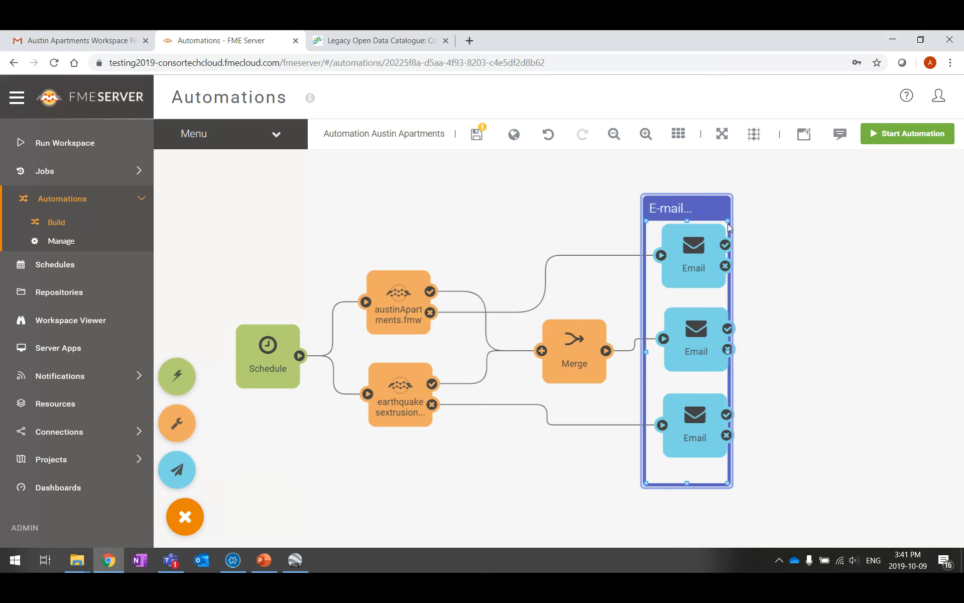
Widen the E-mail notifications bookmark and arrange the Email actions inside it
left_click_drag(729, 221, 763, 218)
left_click_drag(694, 255, 705, 262)
left_click_drag(704, 337, 711, 344)
left_click_drag(712, 441, 721, 455)
left_click_drag(715, 361, 715, 373)
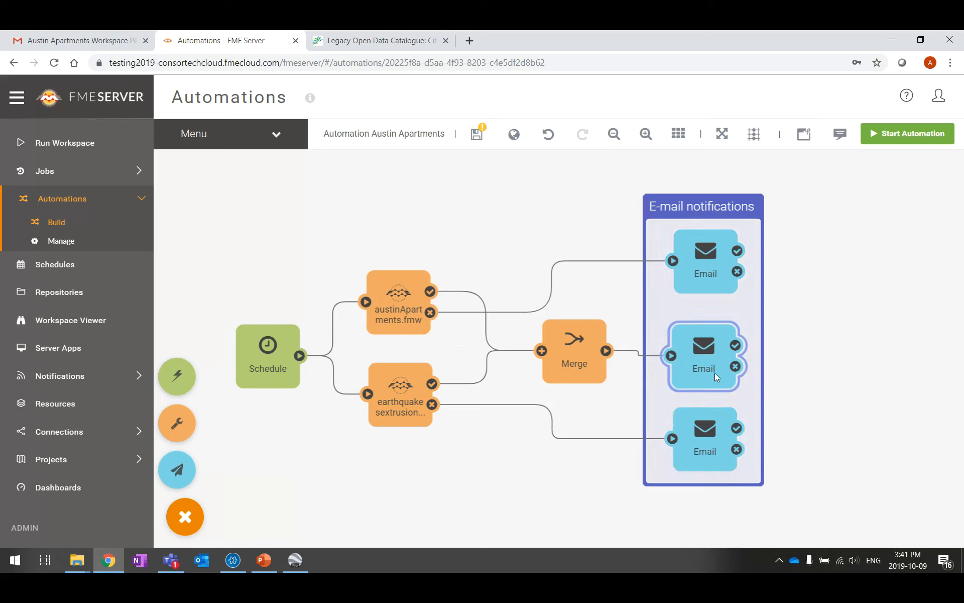
right_click(700, 324)
right_click(691, 347)
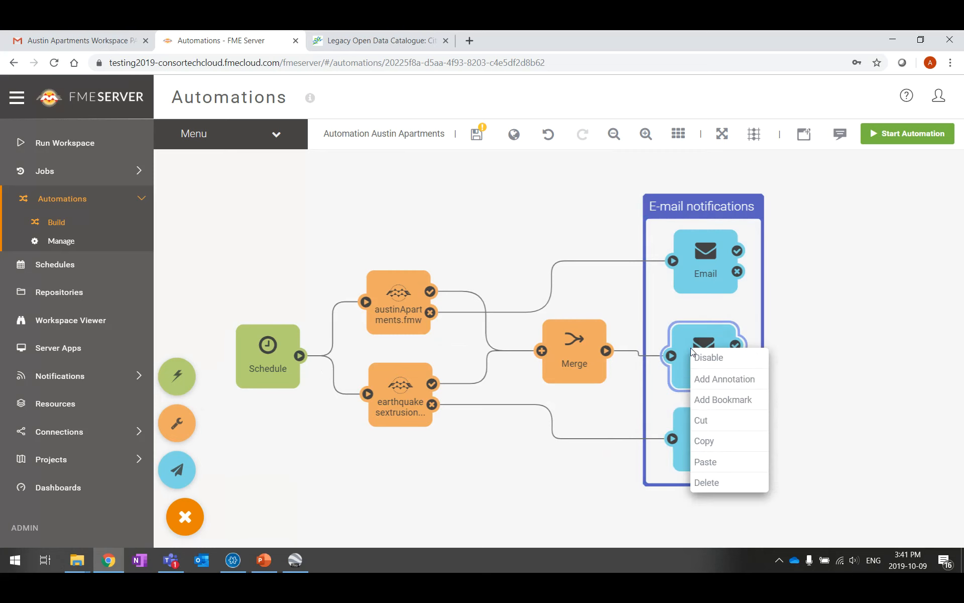
Annotate the middle Email action with 'PASS - both workspaces'
left_click(719, 378)
type("PASS - both workspaces")
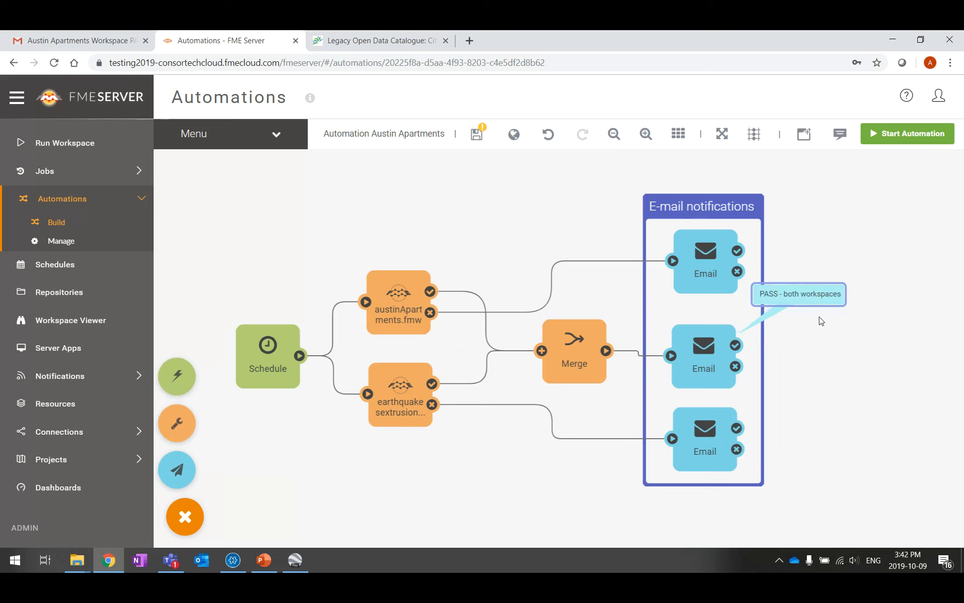
mouse_move(797, 297)
left_mouse_down()
mouse_move(698, 310)
mouse_move(697, 317)
left_mouse_up()
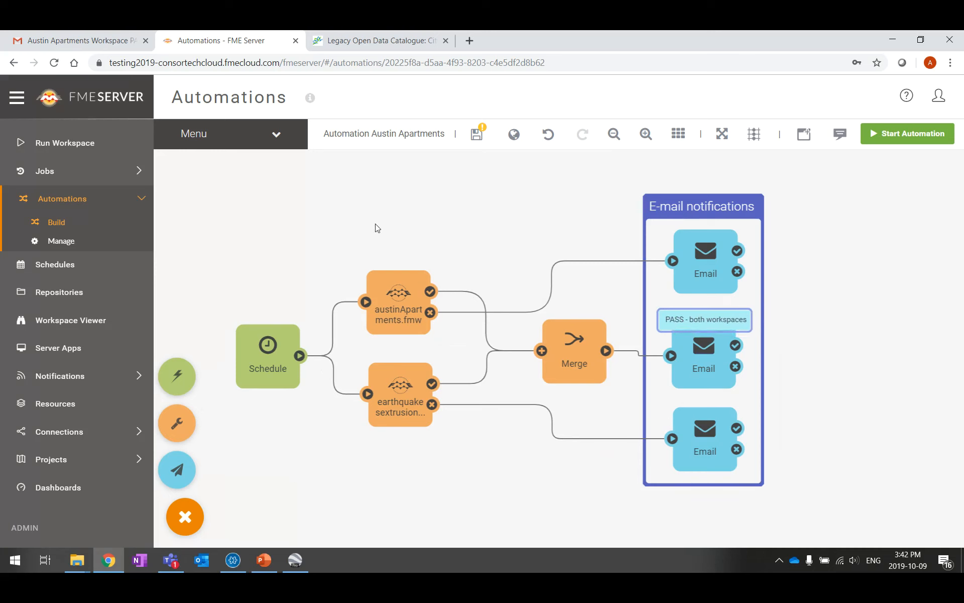
Group both workspace actions into a bookmark named 'Run workspaces'
left_click_drag(346, 234, 352, 239)
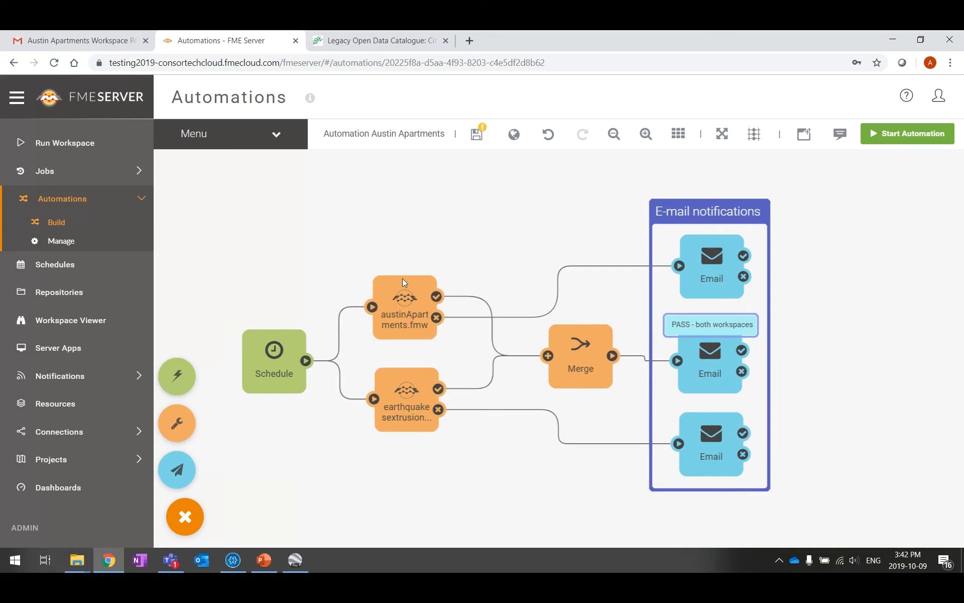
left_click(403, 309)
left_click(408, 414, "shift")
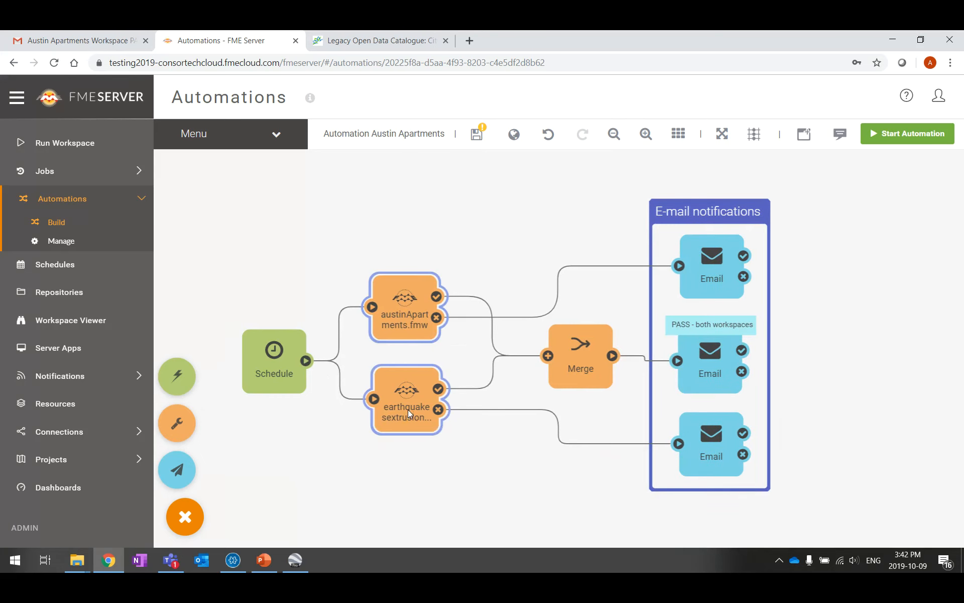
right_click(407, 409)
left_click(452, 441)
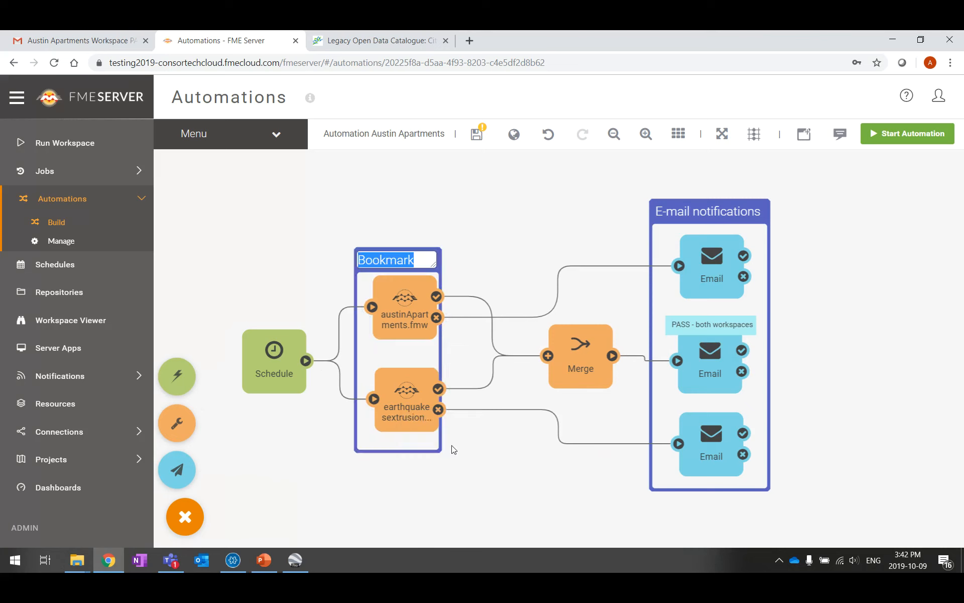
type("Run workspaces")
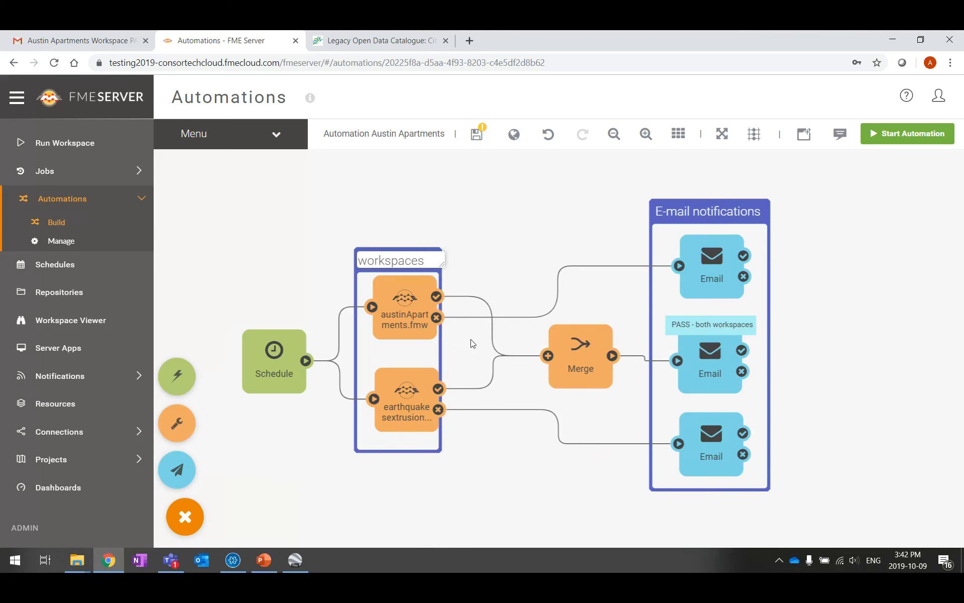
left_click(507, 268)
Widen the Run workspaces bookmark, nudge E-mail notifications down, and save the automation
left_click(416, 258)
left_click_drag(439, 273, 460, 269)
left_click(592, 229)
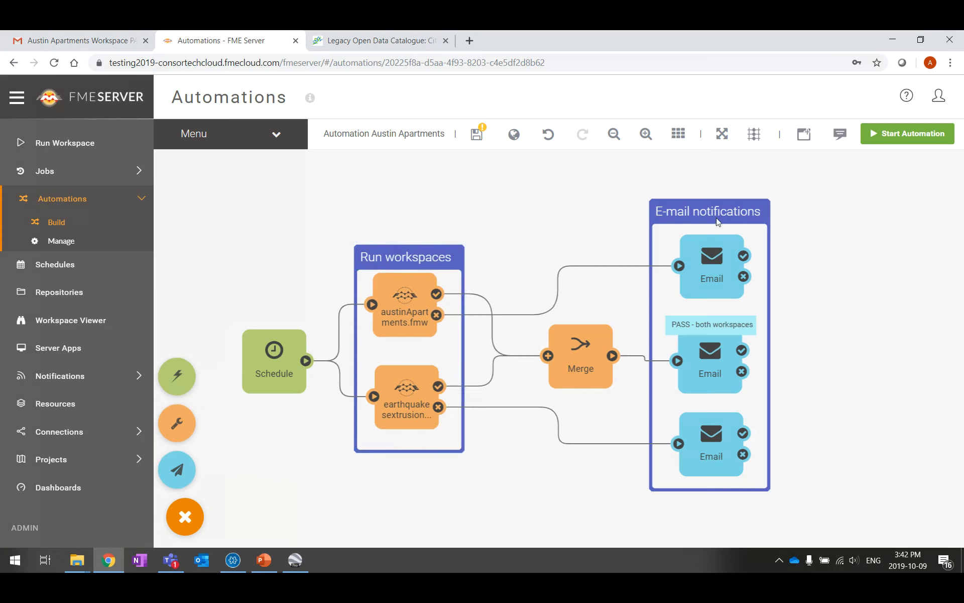
left_click_drag(714, 216, 717, 226)
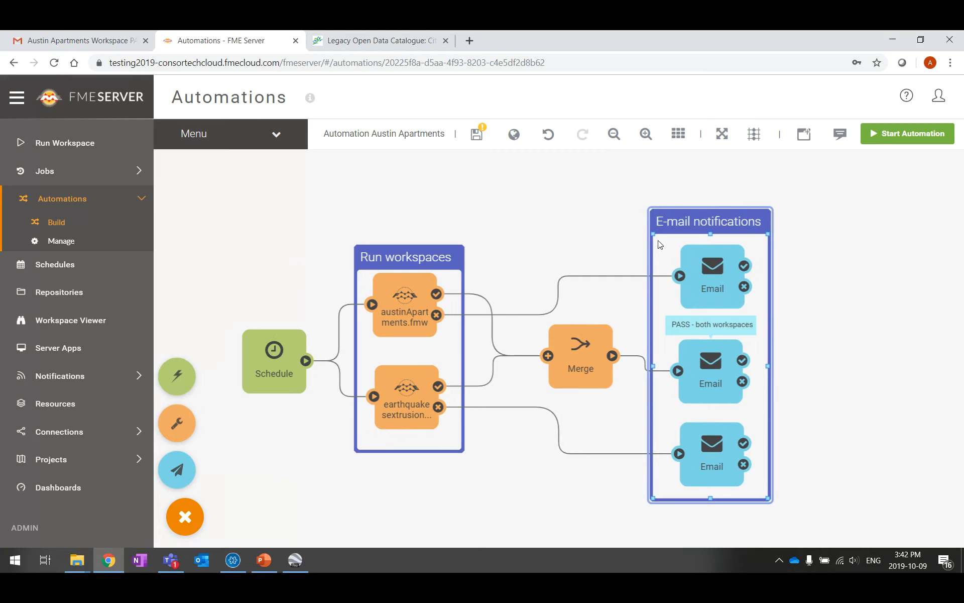
key("ctrl+s")
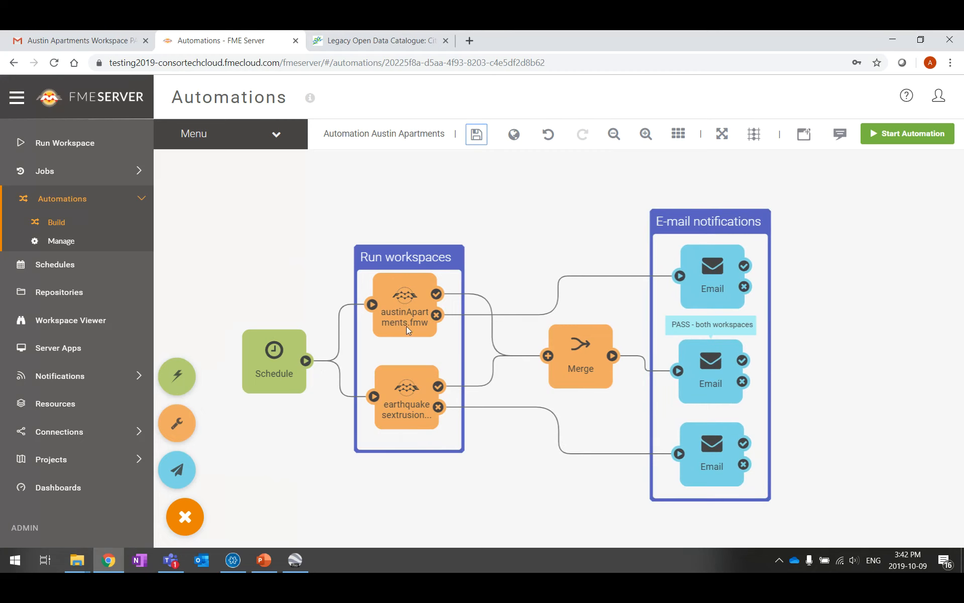
Start Automation Austin Apartments and show the Completed jobs list with its new runs
left_click(910, 135)
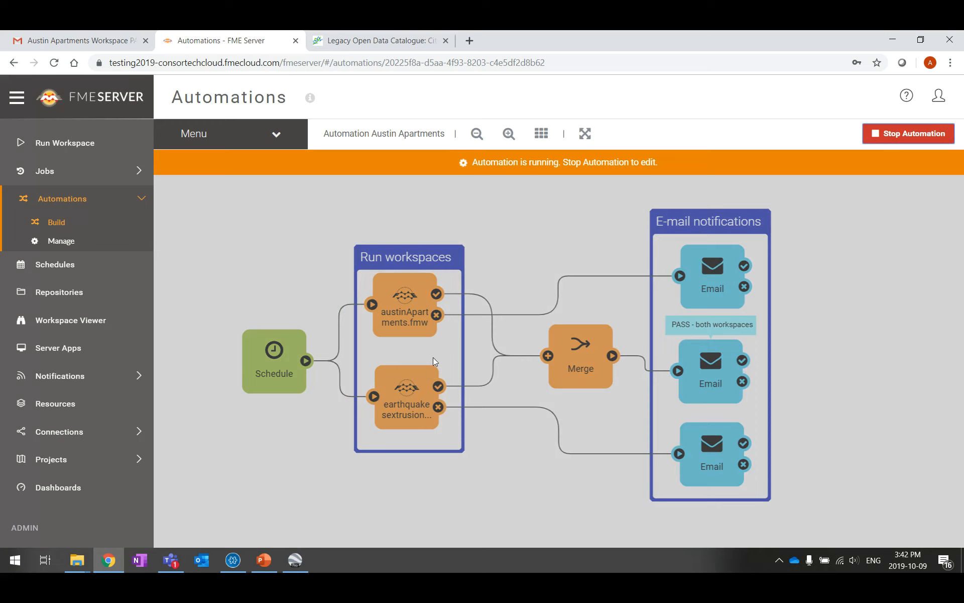
left_click(48, 172)
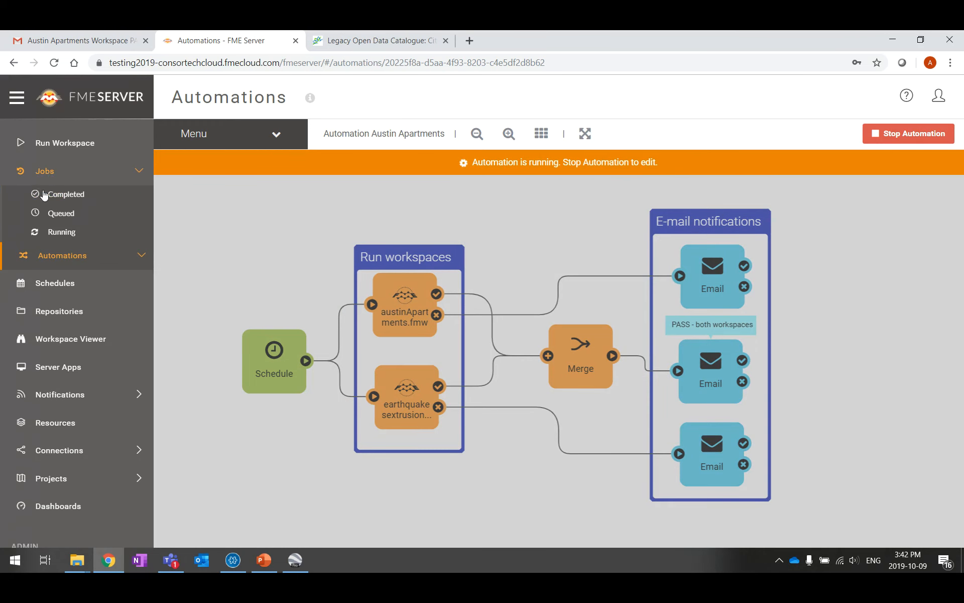
left_click(44, 195)
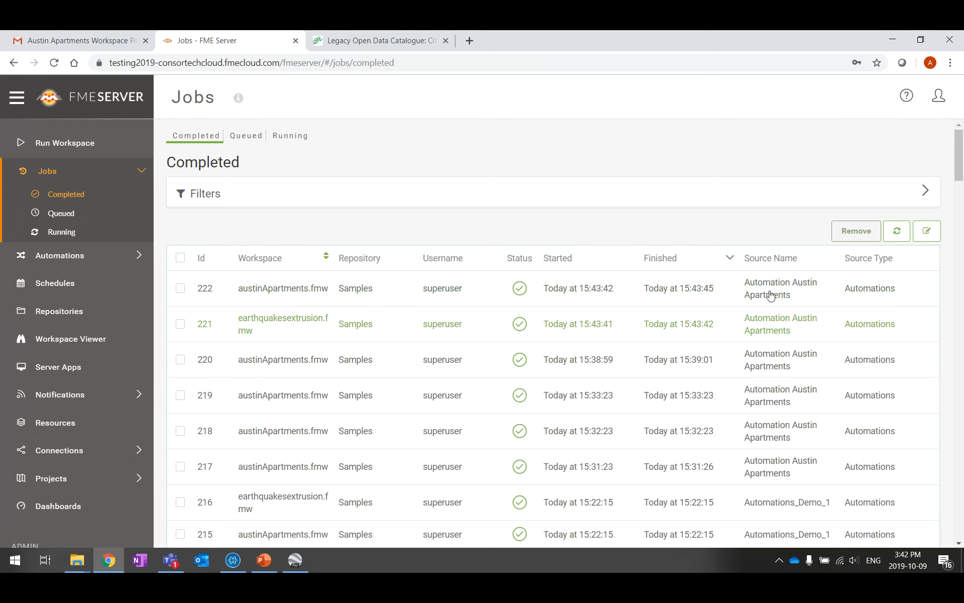
Read the 'Earthquake and Apartment workspaces passed' email in the Gmail inbox, then return to FME Server
left_click(88, 40)
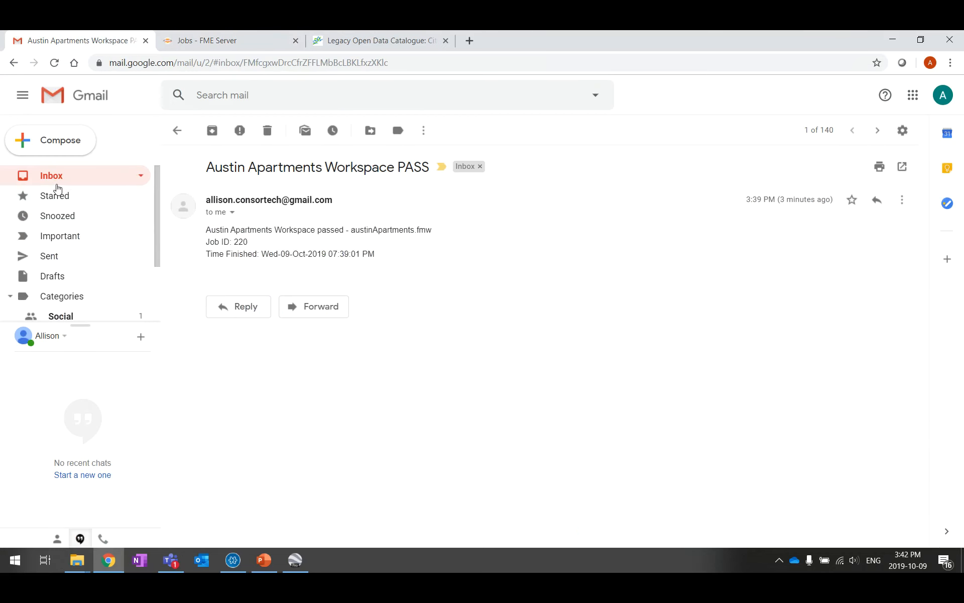
left_click(57, 180)
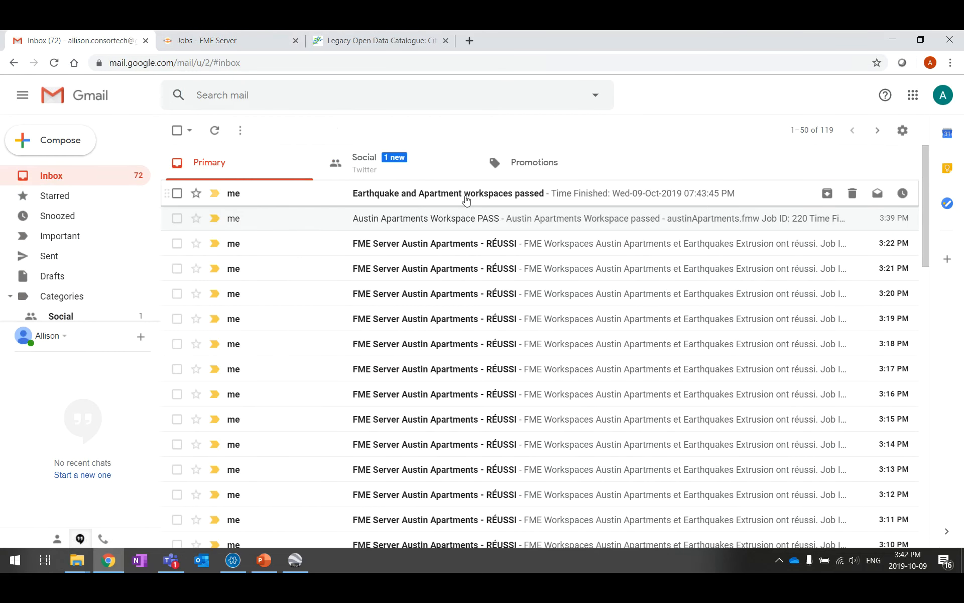
left_click(522, 196)
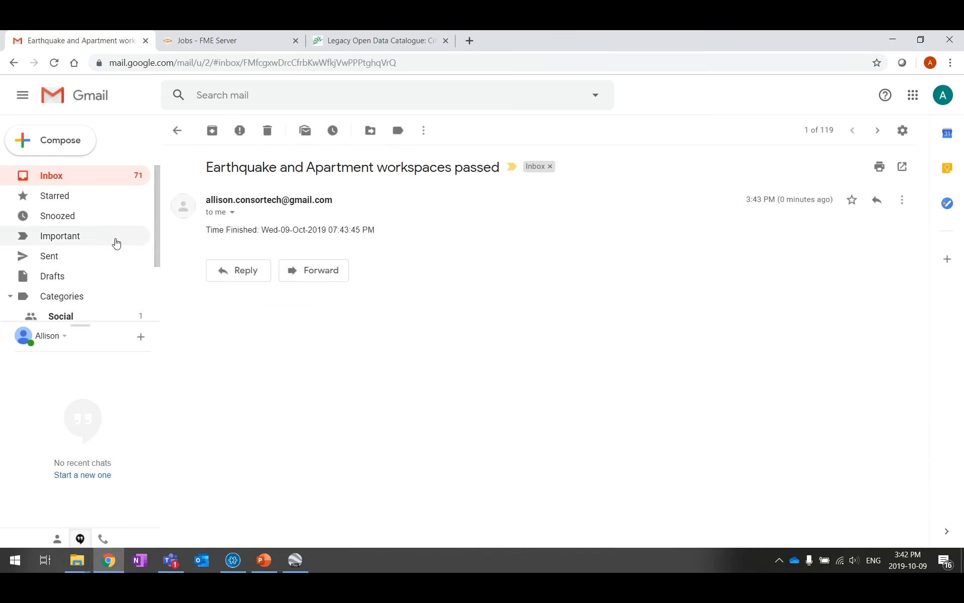
left_click(48, 176)
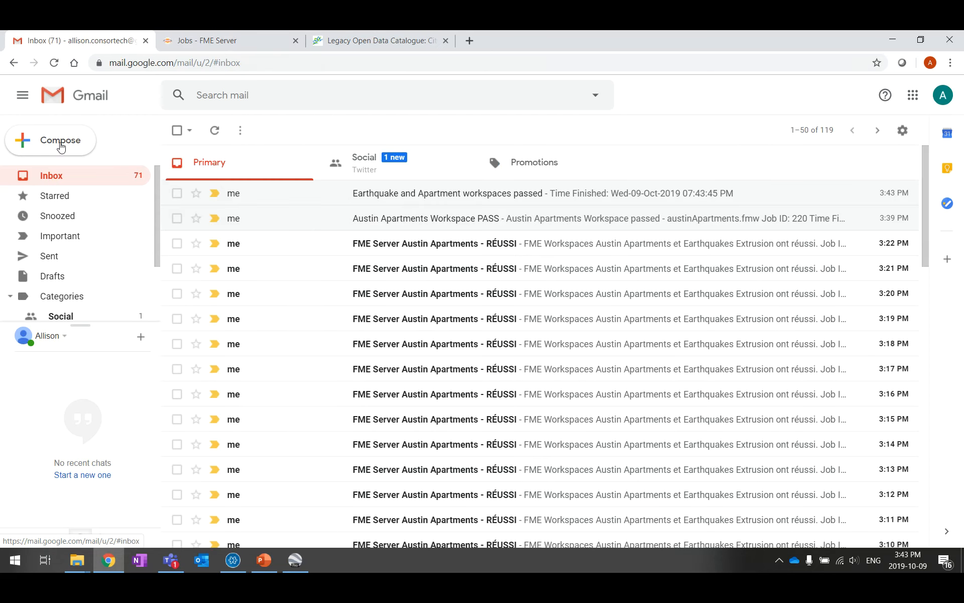
left_click(201, 43)
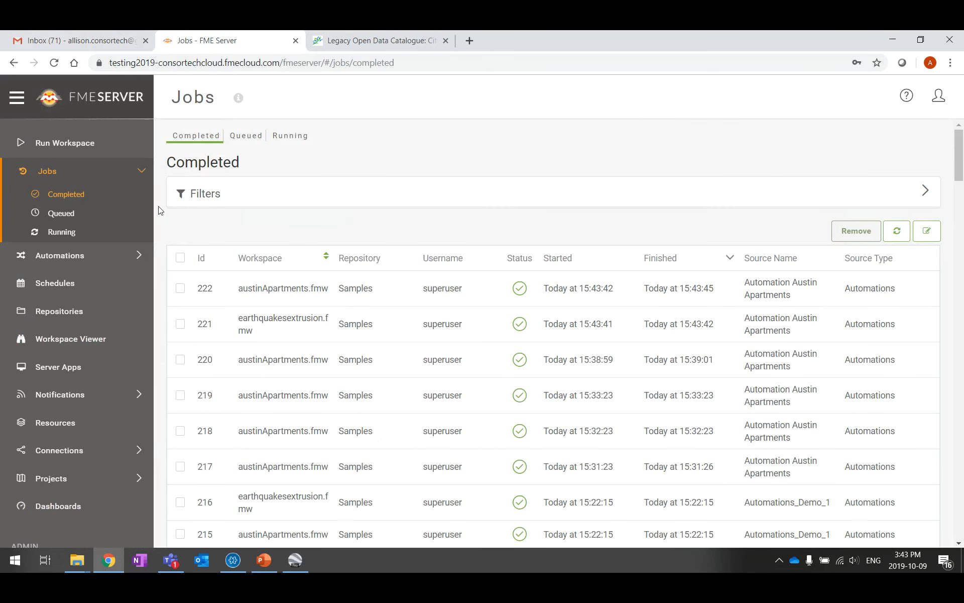
Stop Automation Austin Apartments from Automations > Manage, then return to the 'Automations Demo' PowerPoint slide
left_click(85, 285)
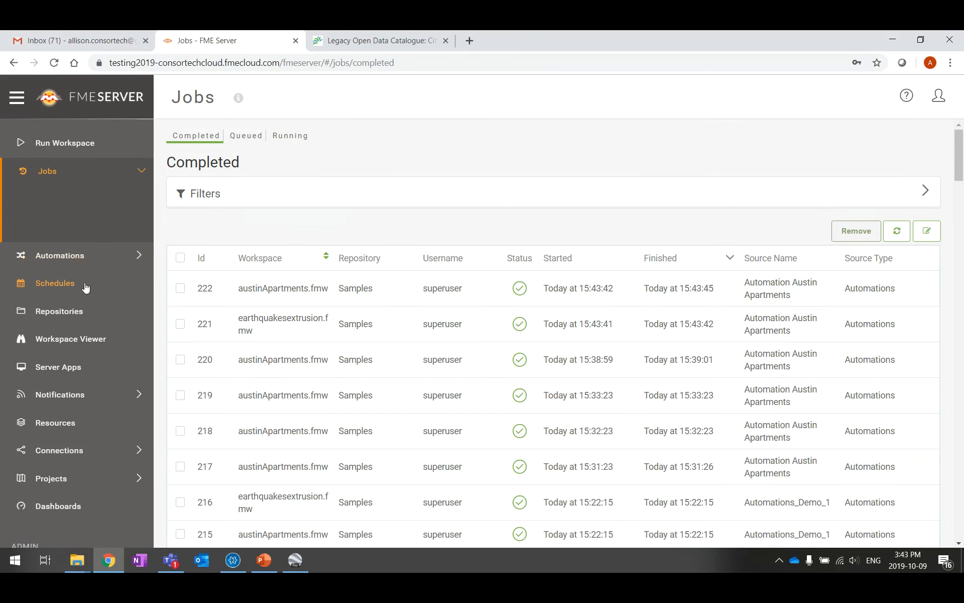
left_click(71, 240)
left_click(60, 243)
left_click(356, 246)
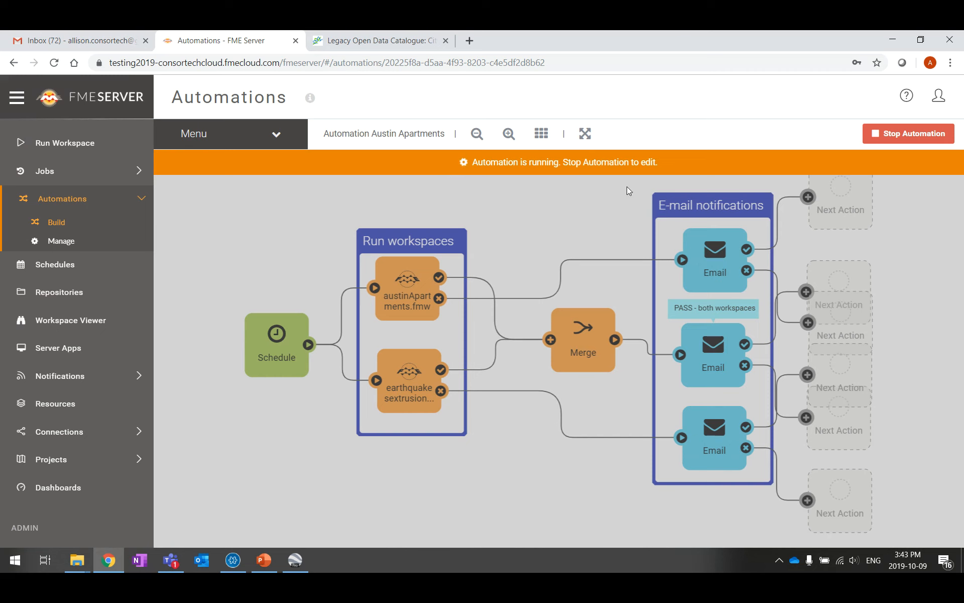
left_click(937, 133)
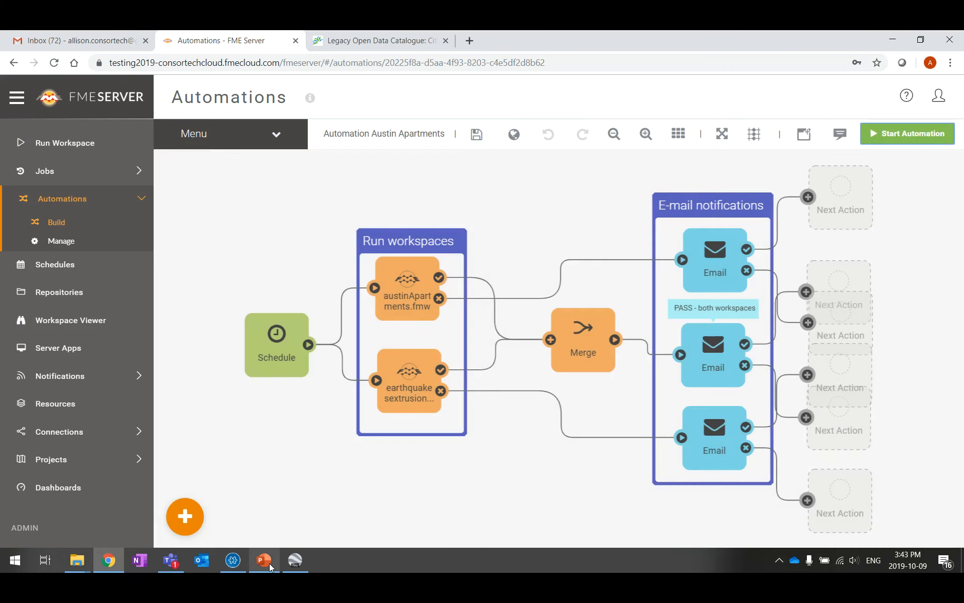
left_click(269, 563)
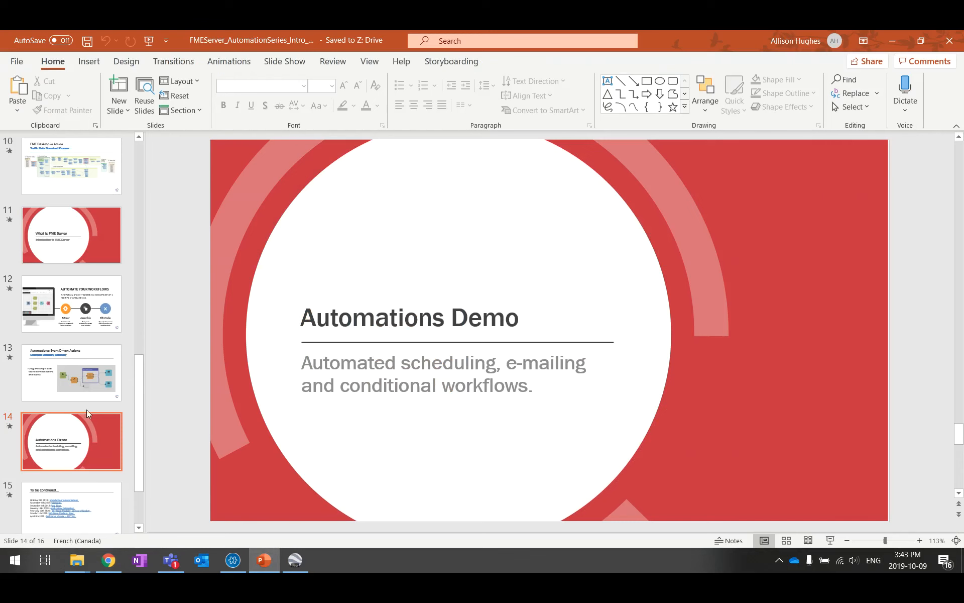
left_click(284, 61)
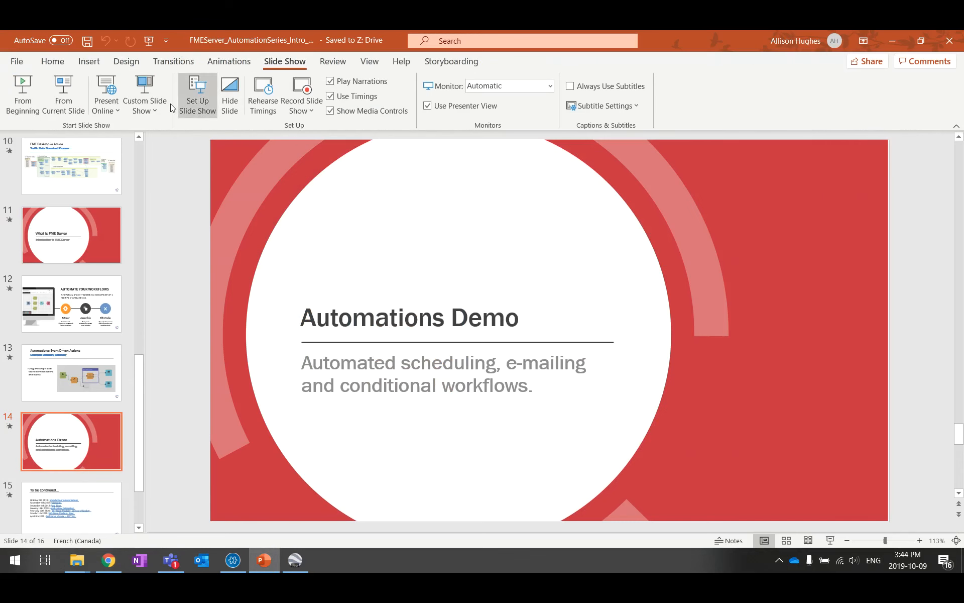